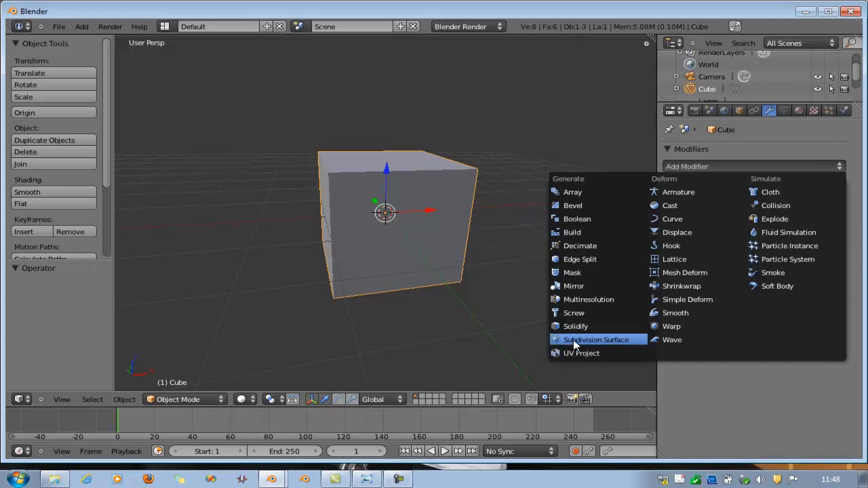
Add a Subdivision Surface modifier to the cube with 3 view and 3 render subdivisions.
click(574, 340)
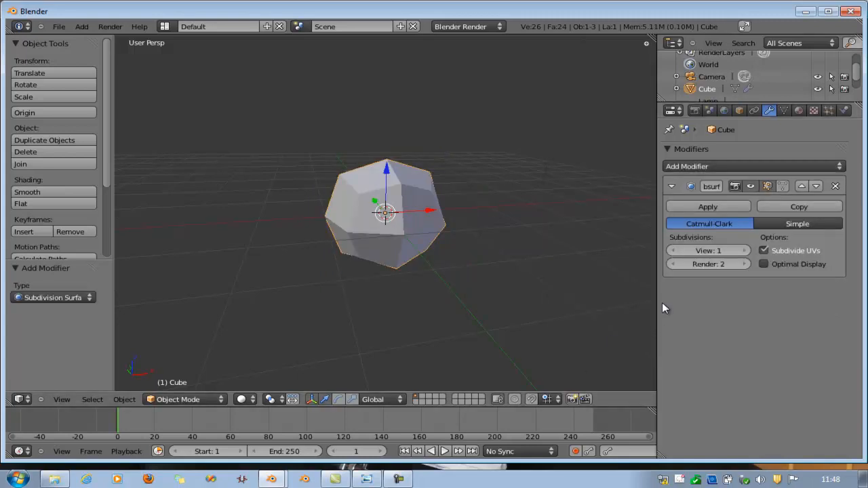
double_click(747, 253)
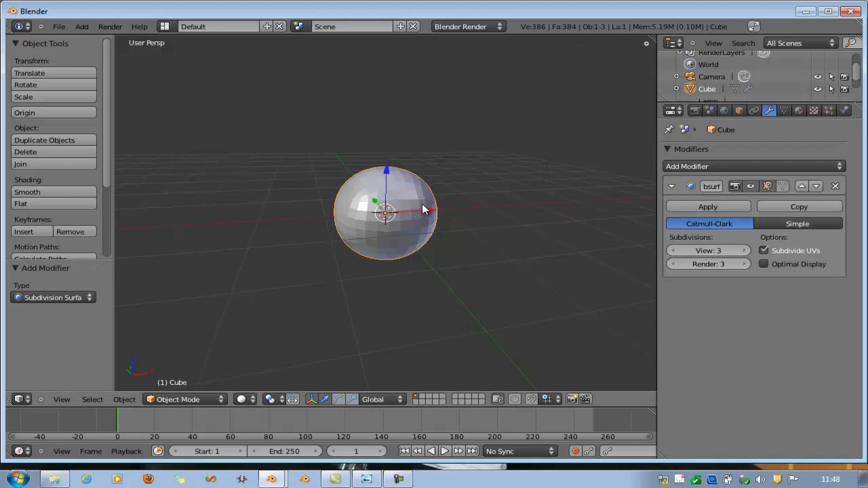
Put the cube into Edit Mode, check the fred 1 reference picture in Windows Photo Viewer and return to Blender.
key(Tab)
middle_drag(422, 204, 377, 203)
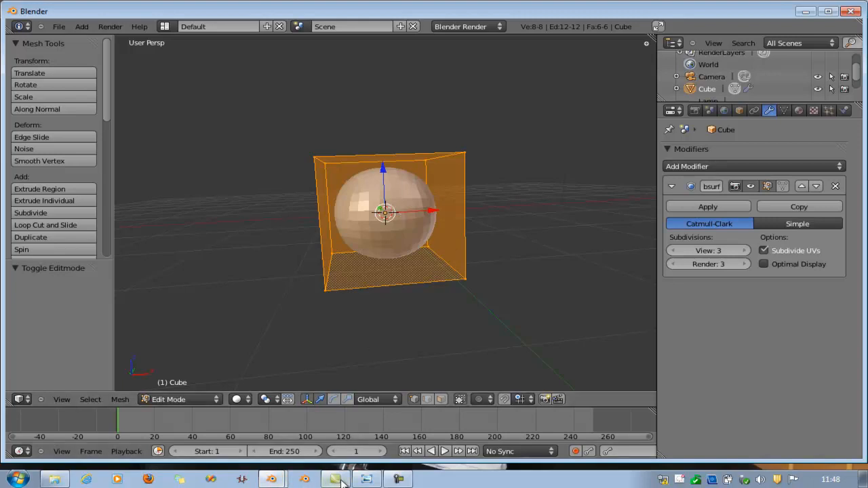
click(364, 481)
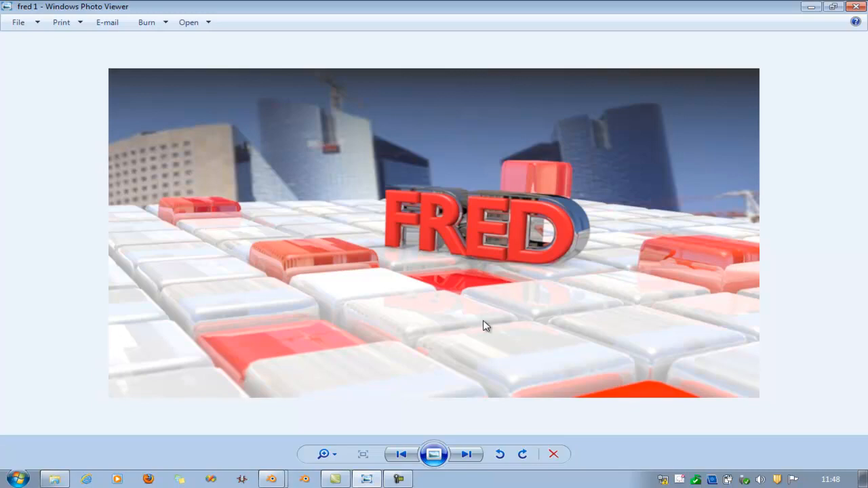
click(810, 7)
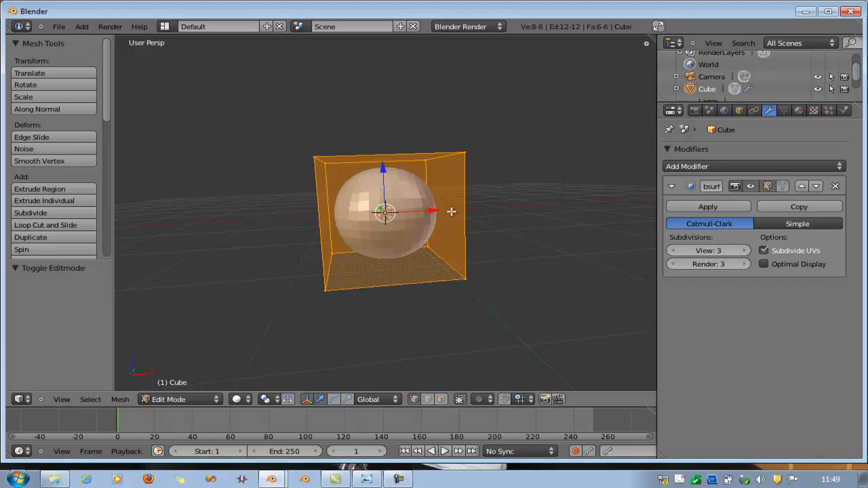
Add two horizontal loop cuts around the cube, sliding one close to the top edge and one close to the bottom edge.
key(ctrl+r)
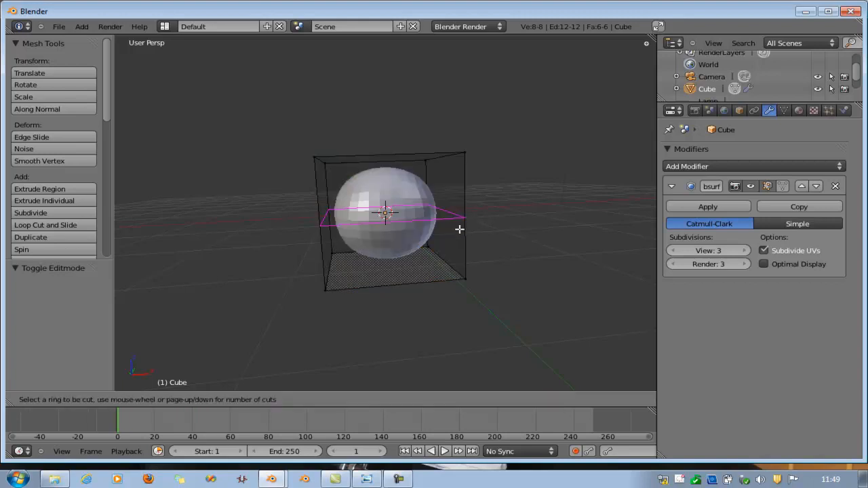
click(460, 222)
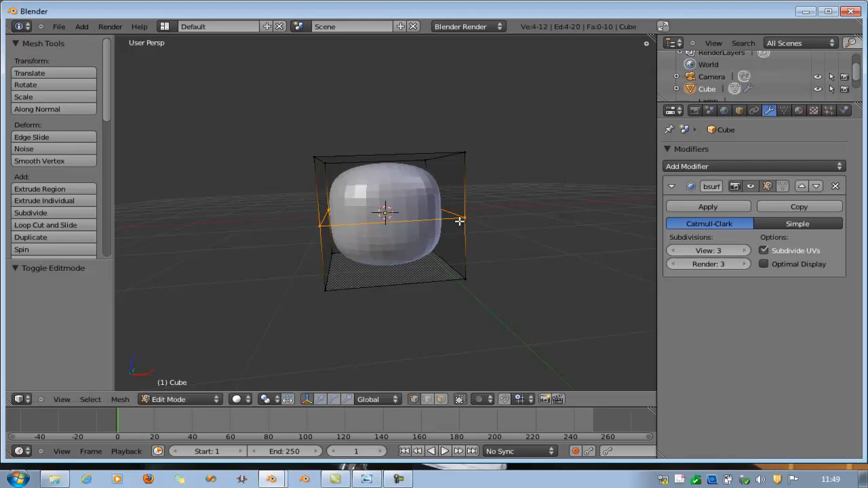
click(455, 166)
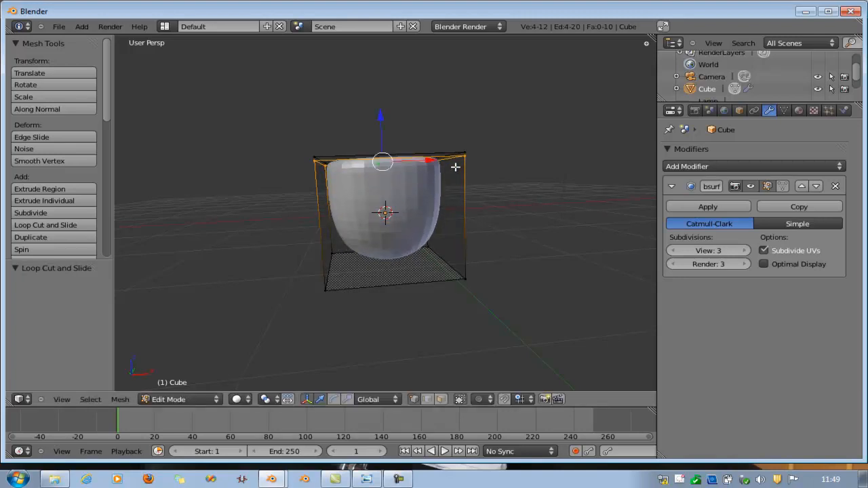
key(ctrl+r)
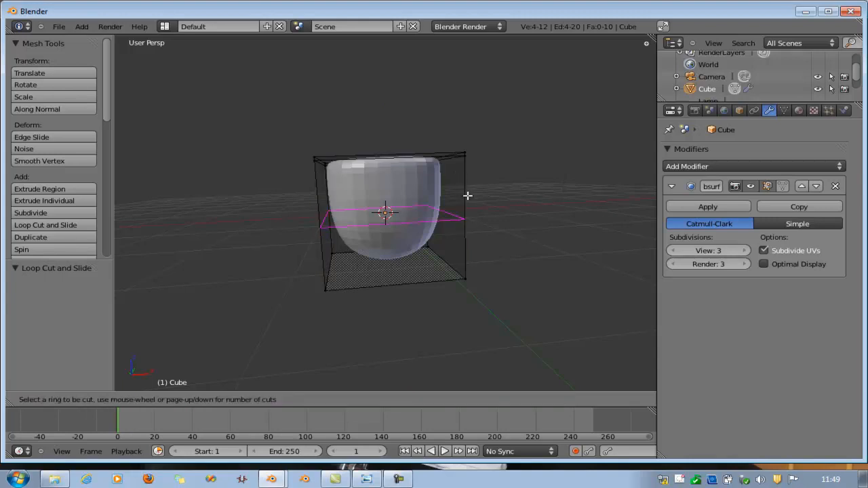
click(468, 196)
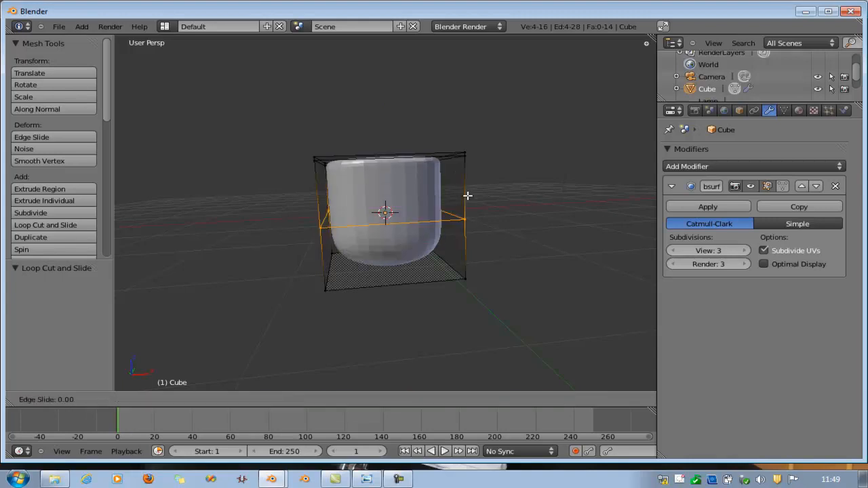
click(476, 248)
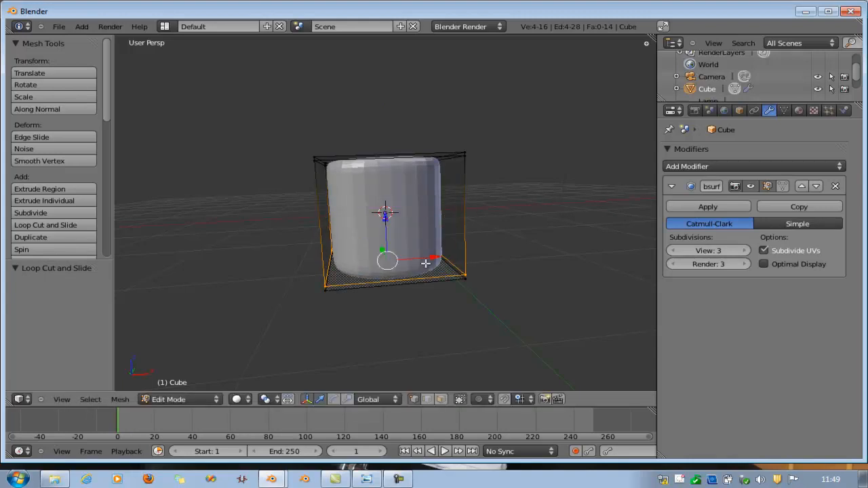
Add two vertical loop cuts close to the cube's opposite side edges along X, and return to Object Mode.
key(ctrl+r)
click(401, 273)
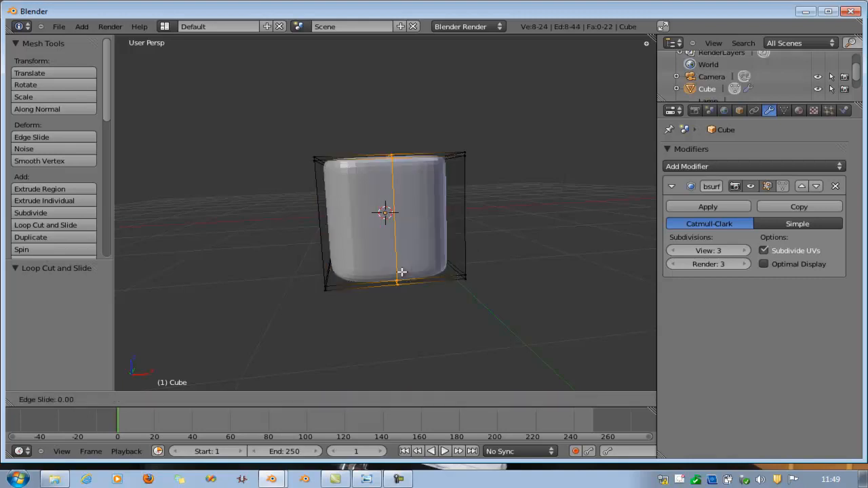
click(344, 280)
key(ctrl+r)
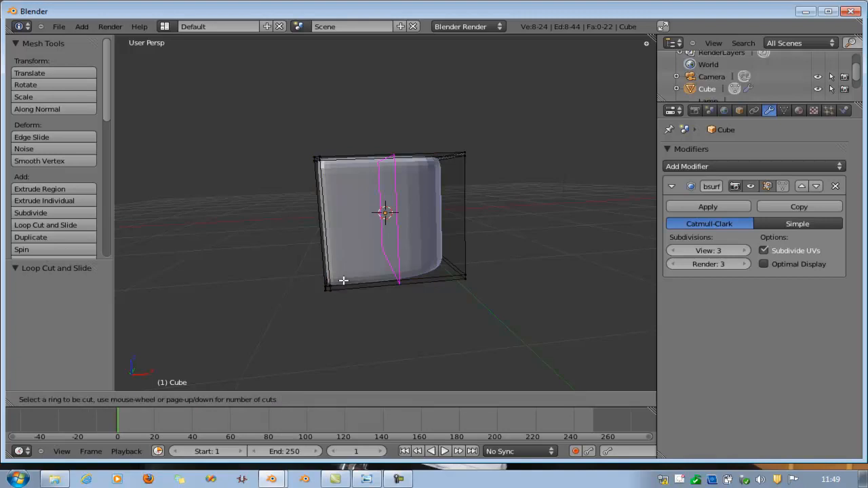
click(343, 280)
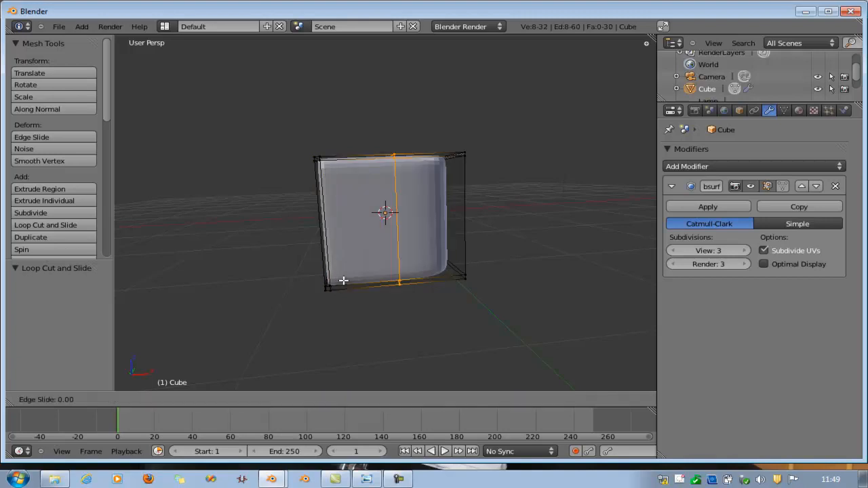
click(393, 280)
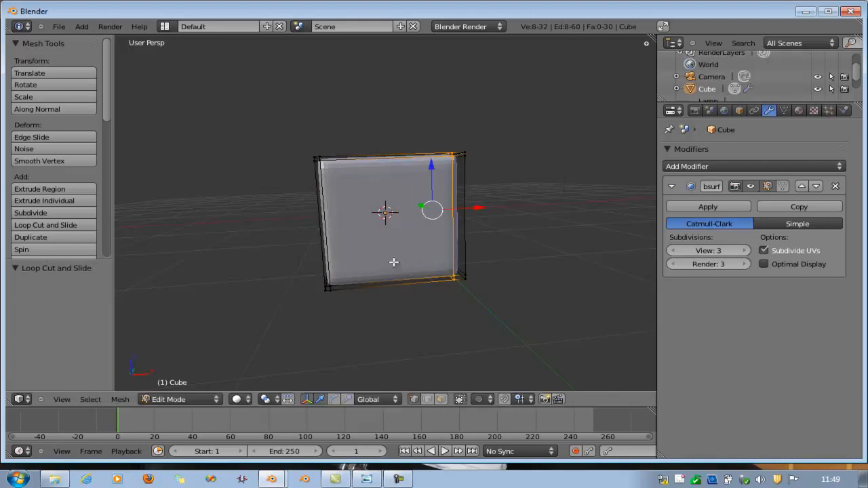
key(Tab)
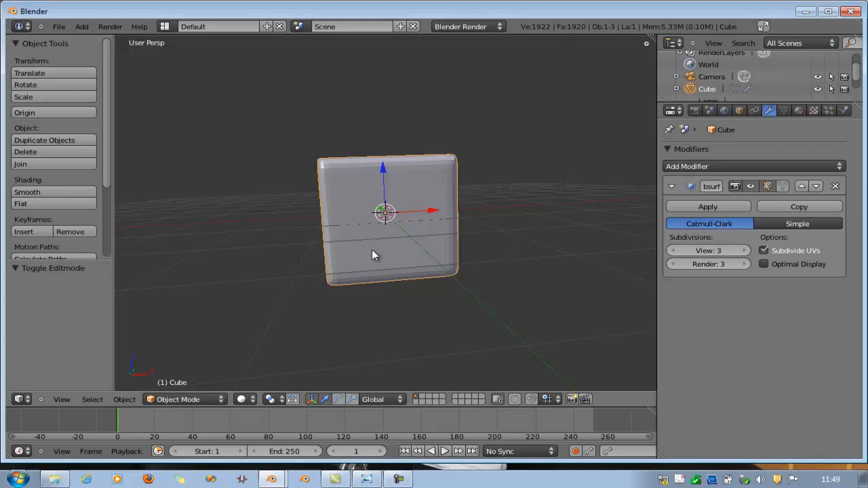
Examine the rounded cube from several angles, comparing its Edit Mode cage with its Object Mode shape.
key(Tab)
key(Tab)
middle_drag(322, 231, 379, 265)
key(Tab)
key(Tab)
key(Tab)
key(Tab)
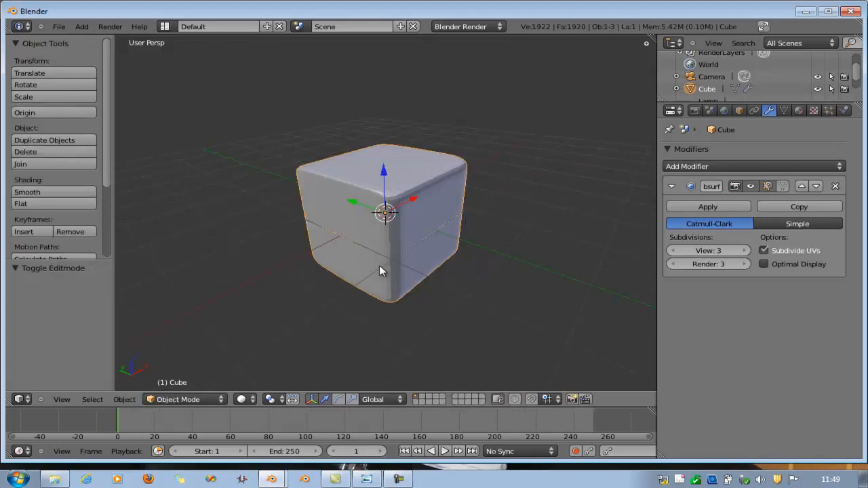
key(Tab)
key(Tab)
middle_drag(392, 258, 393, 209)
Apply smooth shading to the rounded cube and check its edges and corners up close.
scroll(440, 220, up, 4)
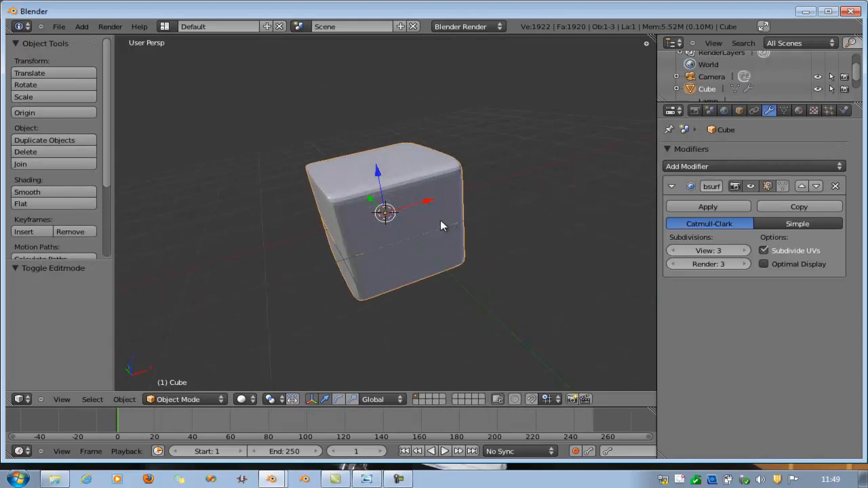
middle_drag(451, 246, 439, 233)
scroll(435, 190, up, 4)
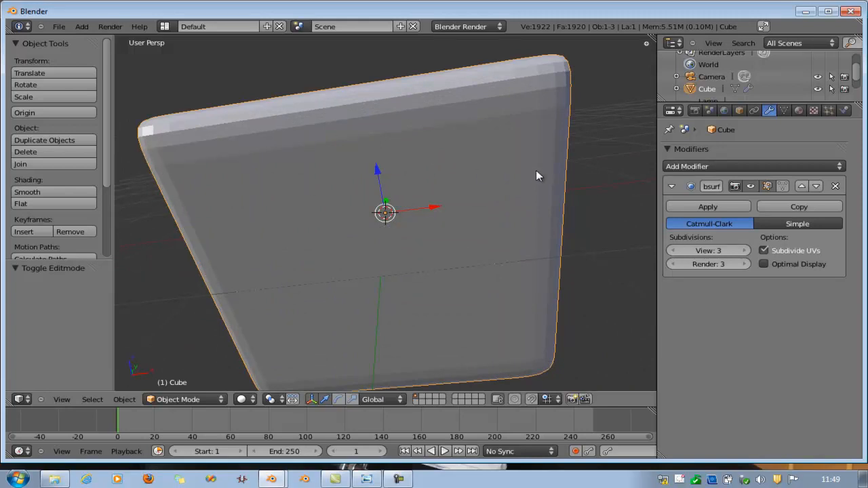
click(53, 190)
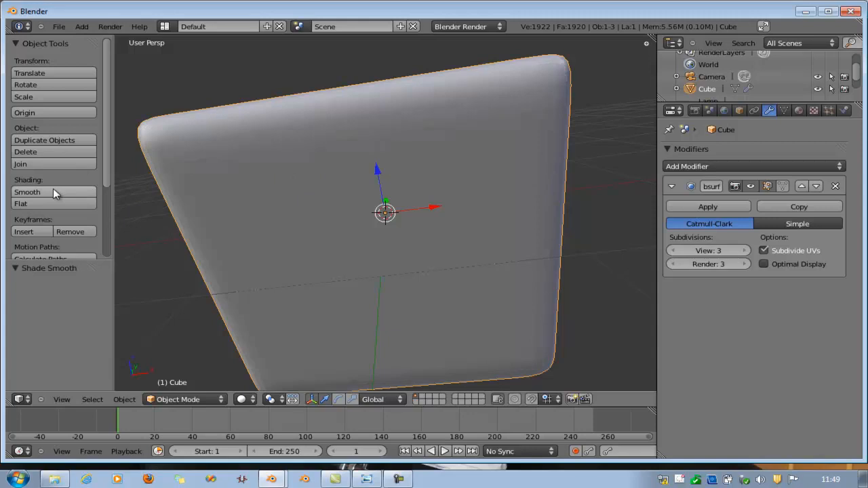
scroll(477, 136, down, 5)
middle_drag(478, 135, 488, 161)
scroll(393, 217, up, 5)
scroll(394, 217, down, 8)
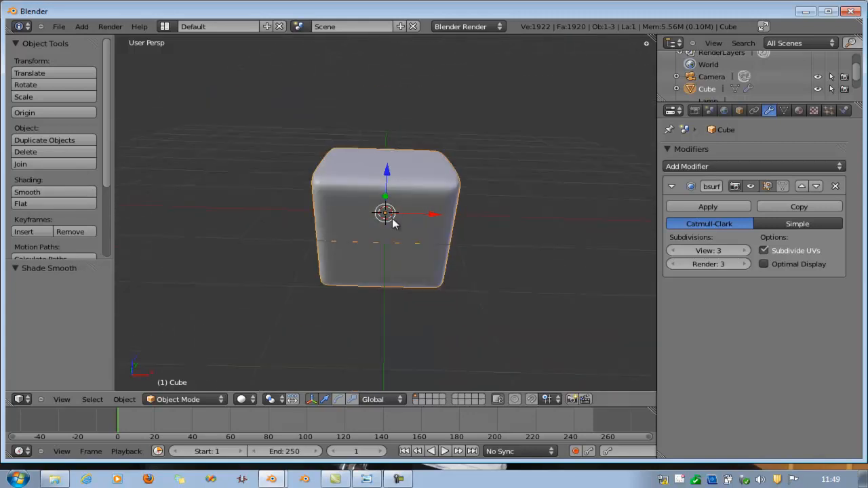
scroll(462, 235, up, 4)
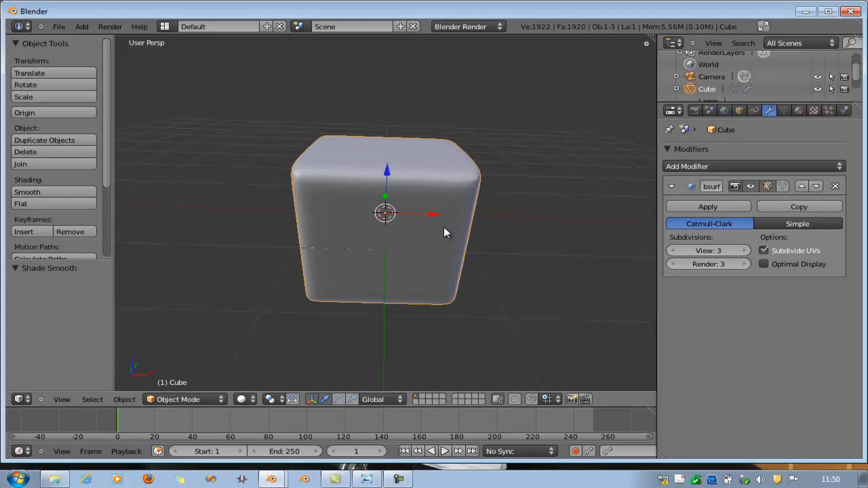
Set the cube material's diffuse intensity to 1.000, its diffuse shader to Oren-Nayar and its specular shader to Phong.
click(800, 111)
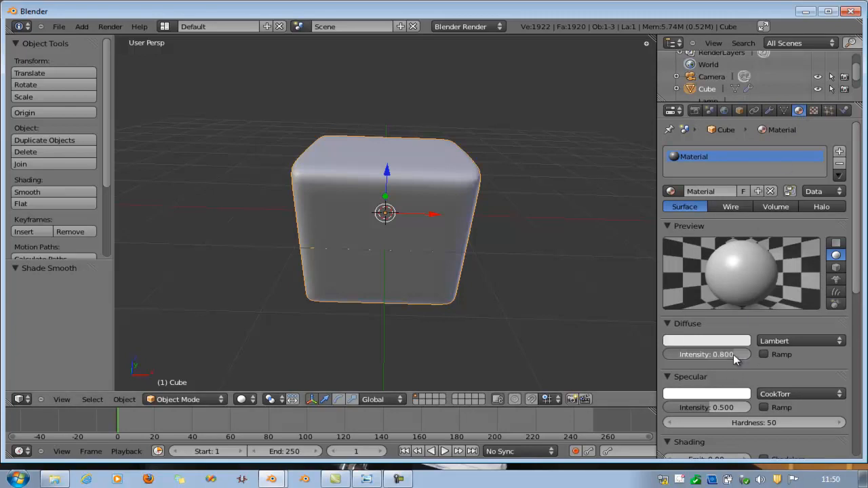
drag(738, 355, 785, 354)
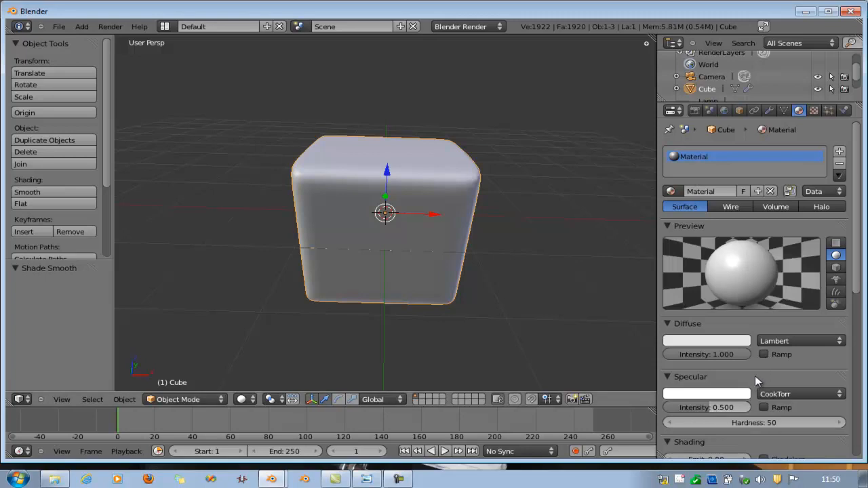
click(794, 341)
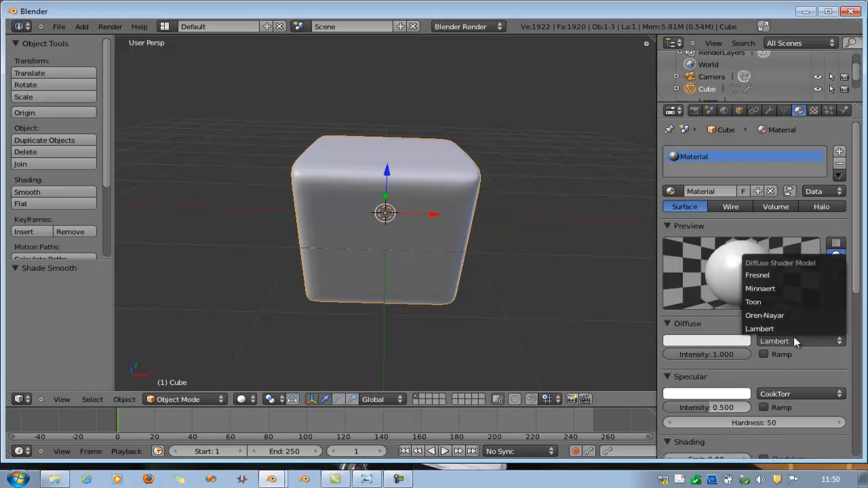
click(788, 316)
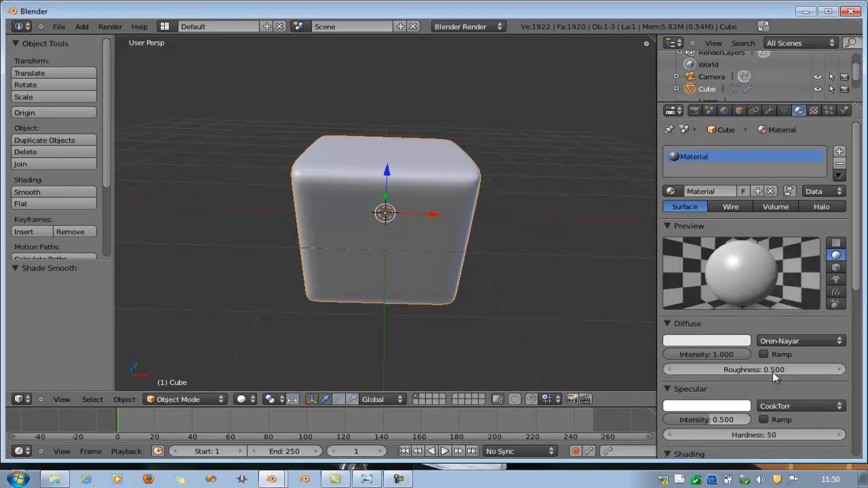
scroll(773, 390, down, 2)
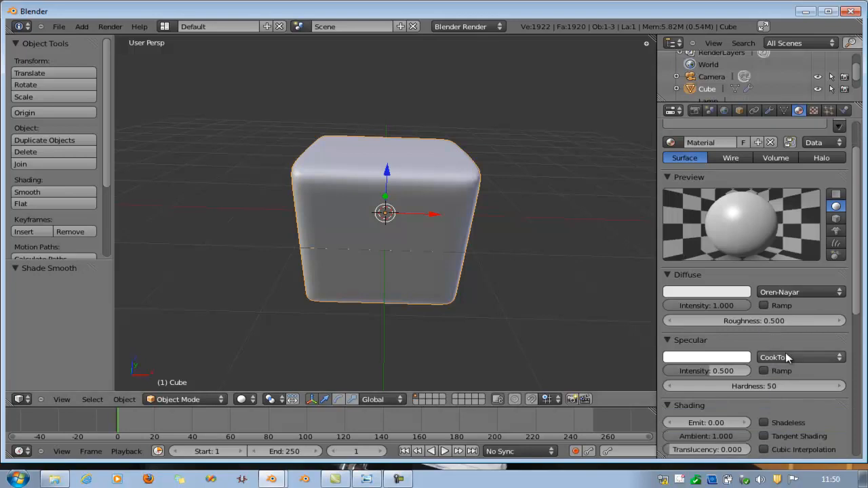
click(785, 353)
click(779, 332)
Look at the fred 1 reference picture again and return to Blender with the whole scene in top view.
click(373, 482)
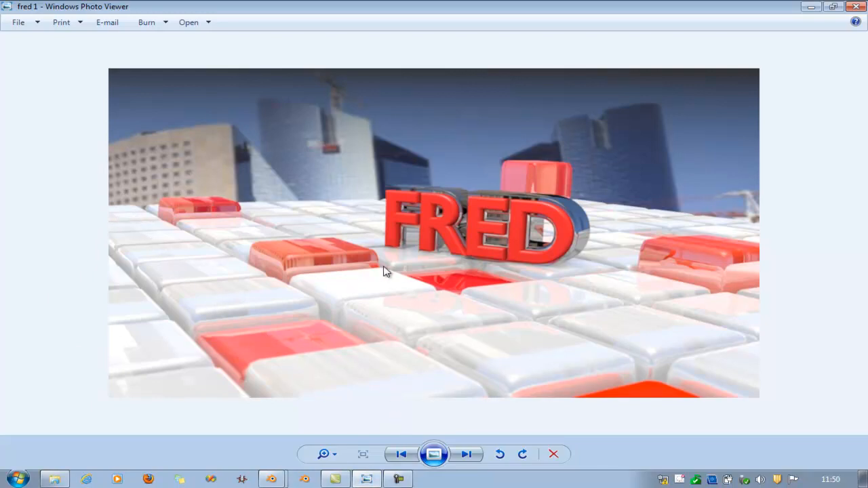
click(273, 479)
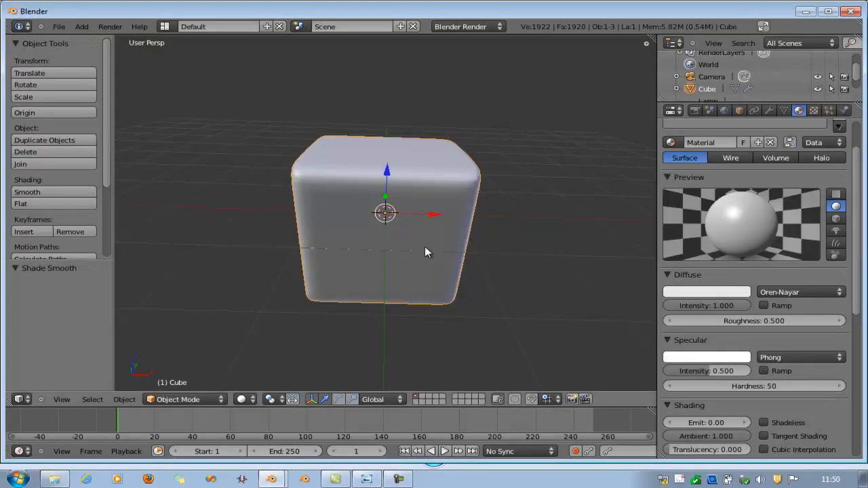
key(KP_7)
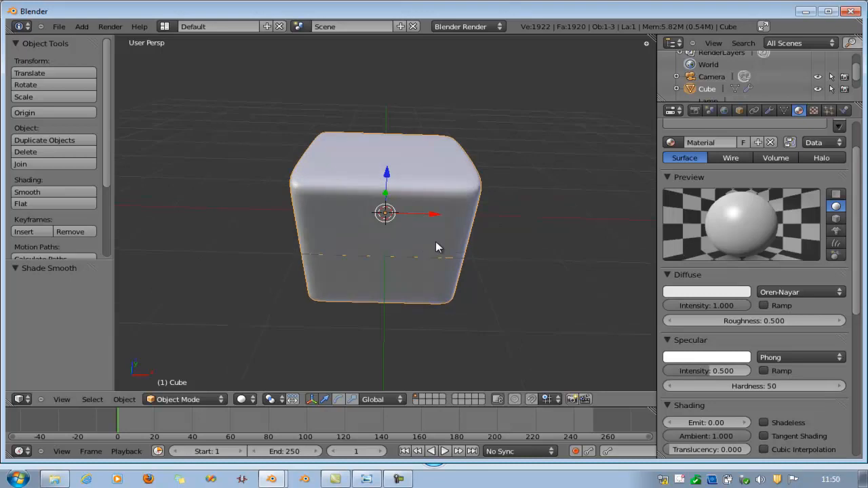
scroll(429, 244, down, 8)
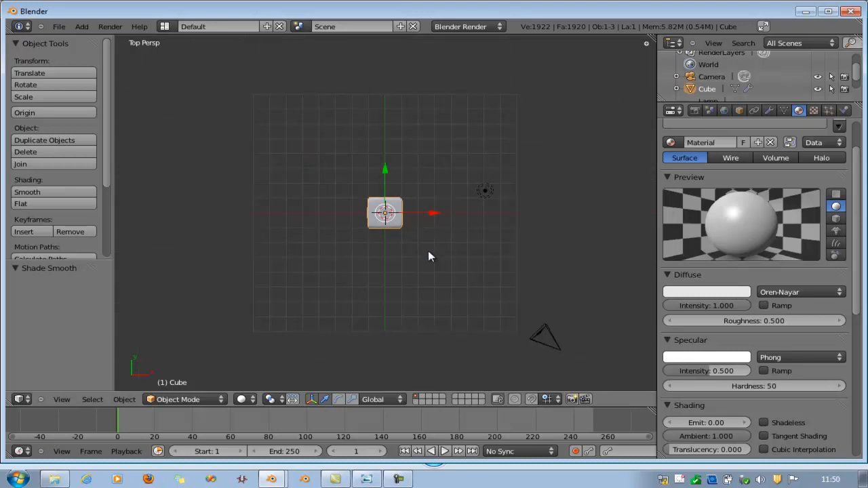
Move the cube toward negative X and about -7.5 units along Y, shifting it a further -2.66 units along X in orthographic top view.
drag(434, 214, 311, 222)
drag(260, 168, 259, 281)
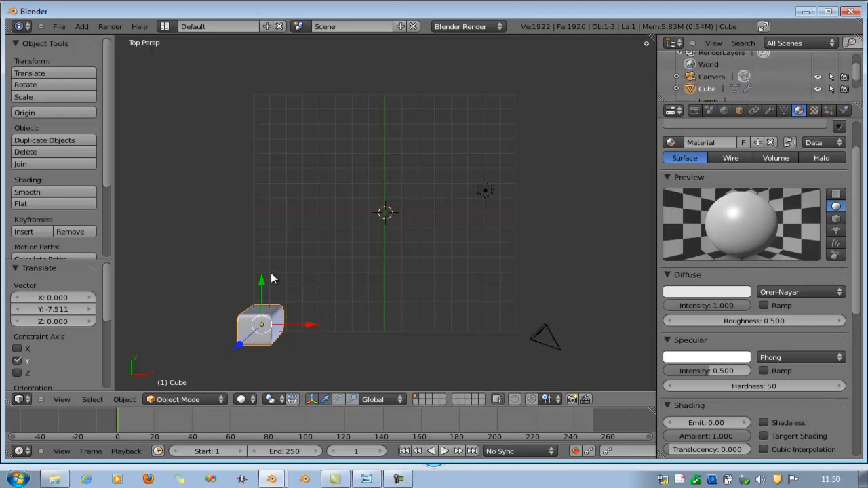
key(KP_5)
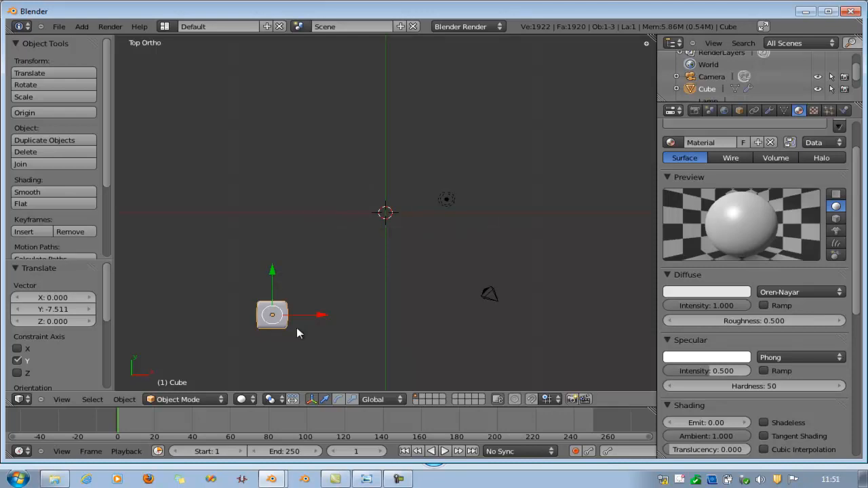
scroll(305, 330, up, 1)
drag(301, 336, 248, 332)
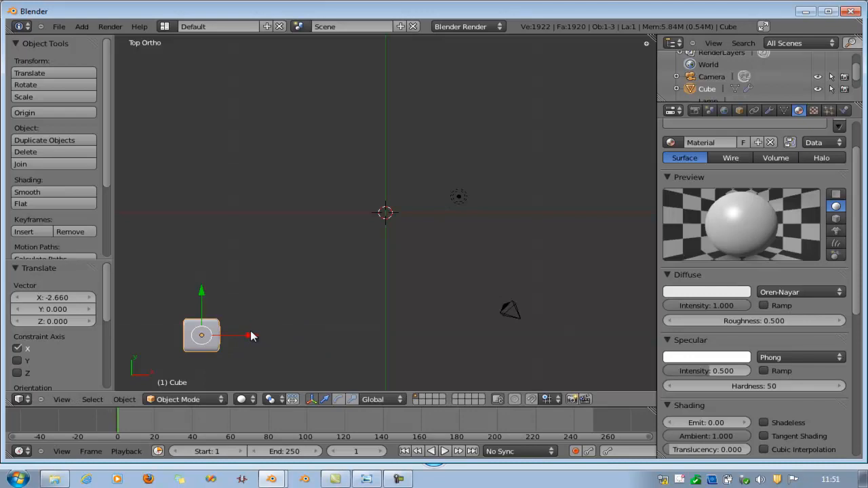
Duplicate the cube 2.023 units along X, and duplicate the resulting pair 4.084 units along X to make a row of four.
key(shift+d)
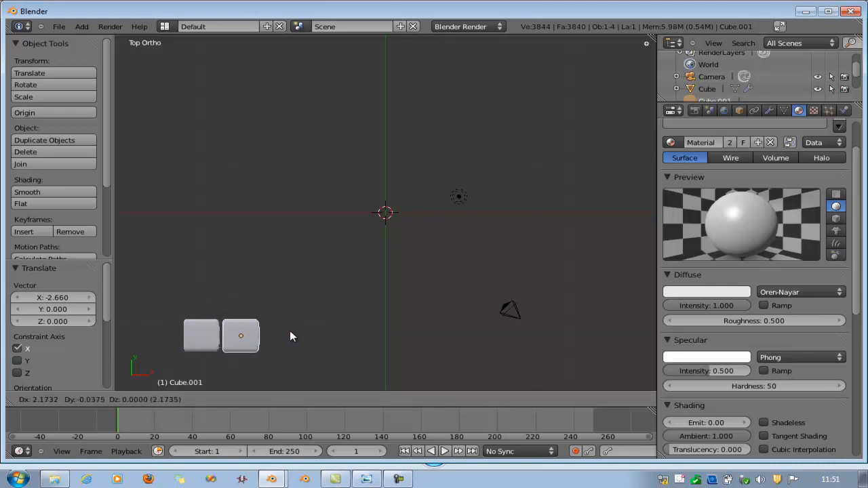
key(x)
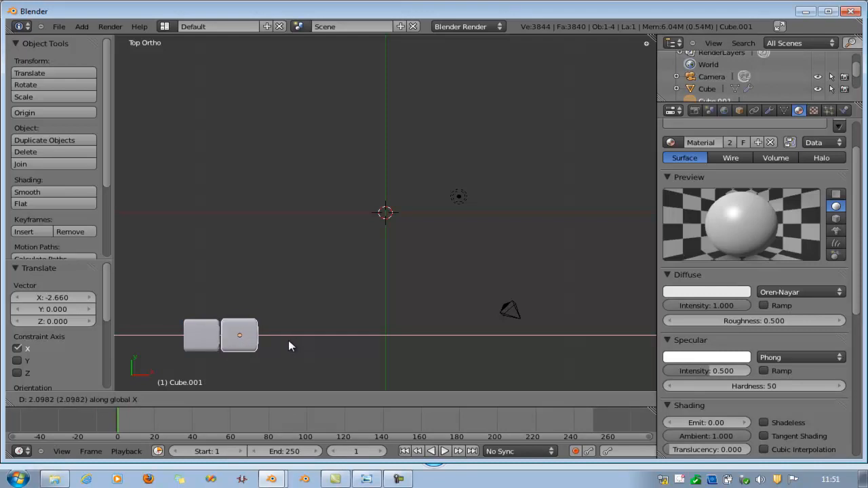
click(287, 341)
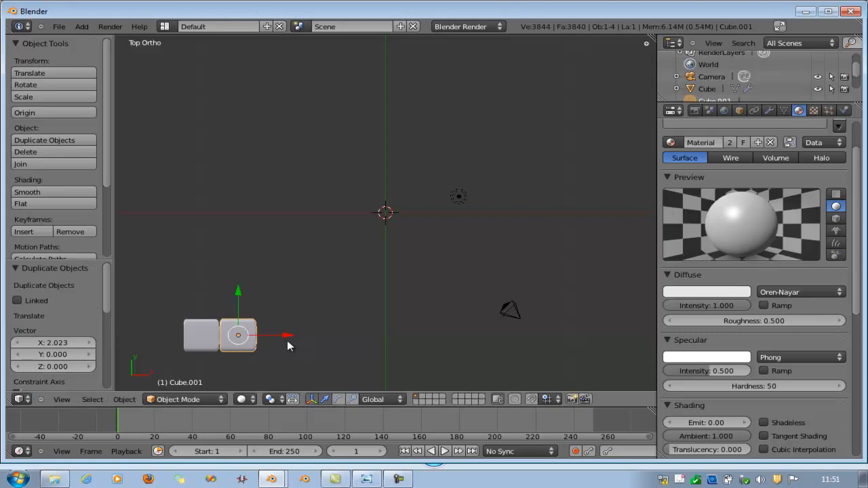
shift+right_click(207, 342)
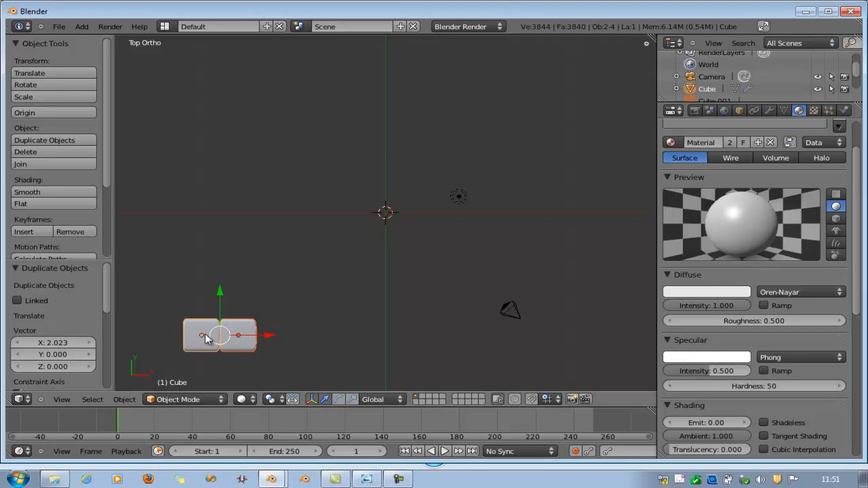
key(shift+d)
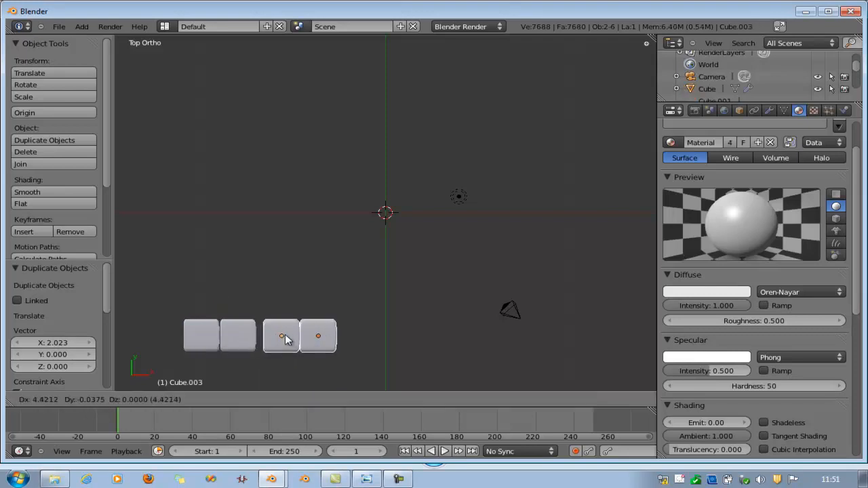
key(x)
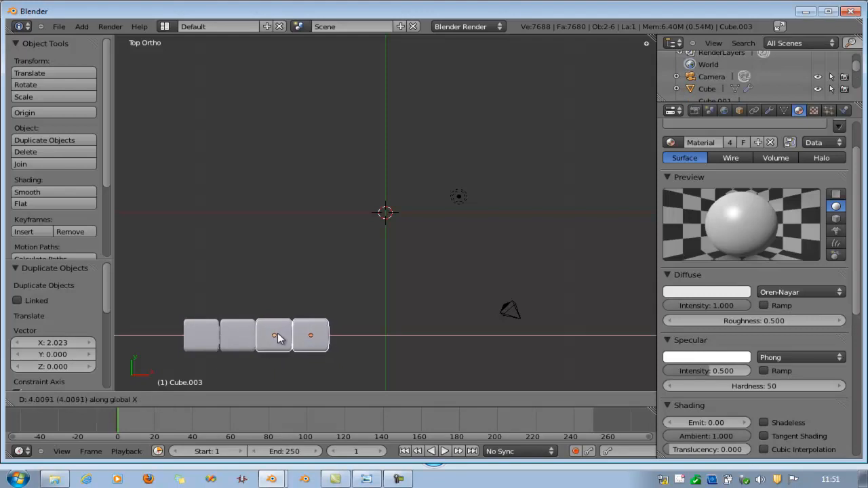
click(279, 333)
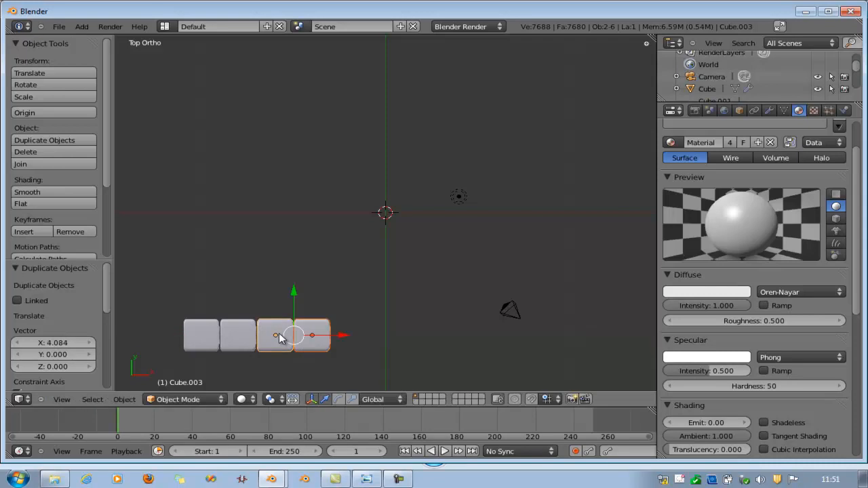
Duplicate all four cubes in the row 8.131 units along X to extend the row to eight.
shift+click(234, 345)
shift+click(214, 345)
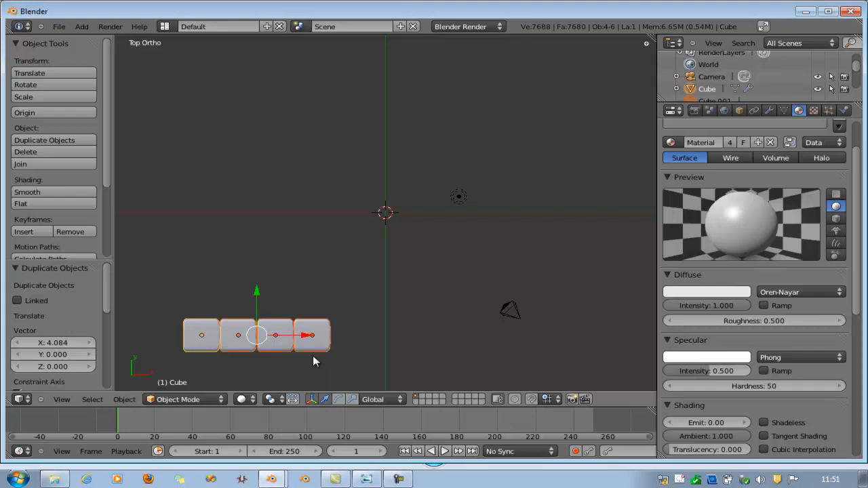
key(shift+d)
key(x)
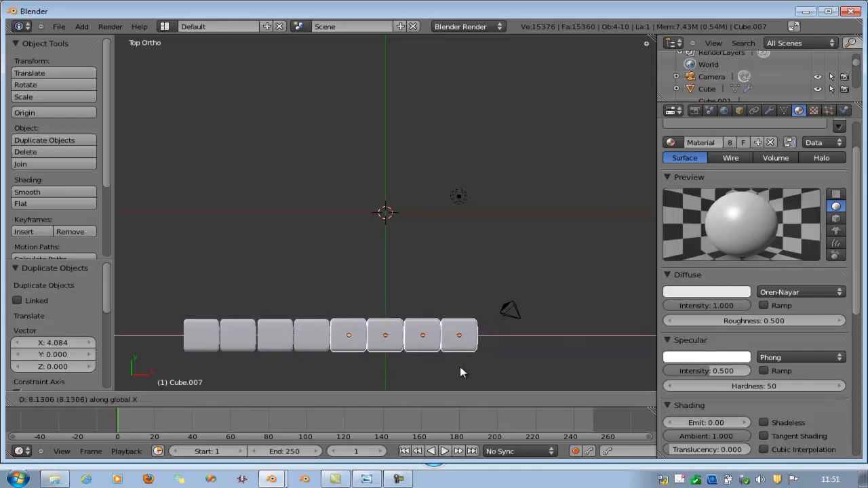
click(461, 367)
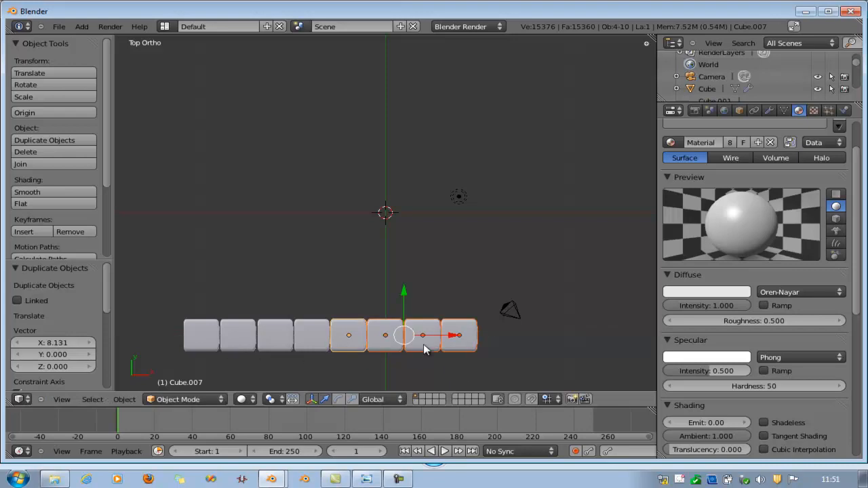
Duplicate the two cubes at the row's positive X end 4.047 units along X to extend the row to ten.
click(415, 344)
shift+click(457, 344)
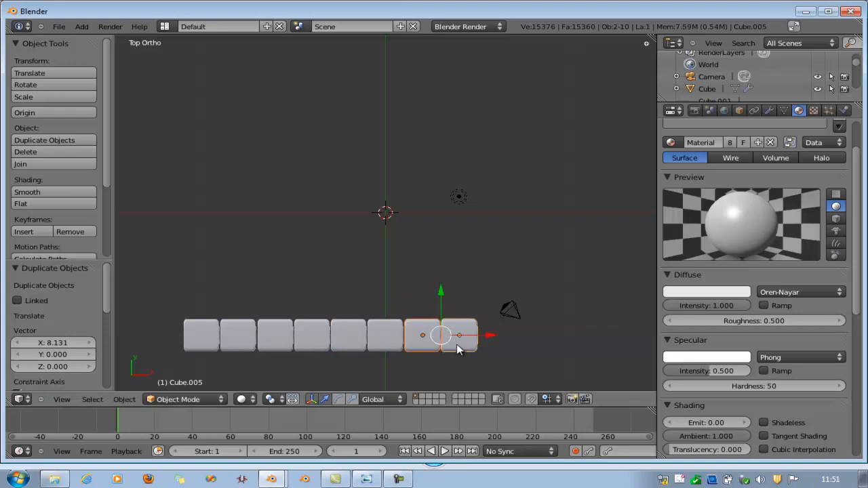
key(shift+d)
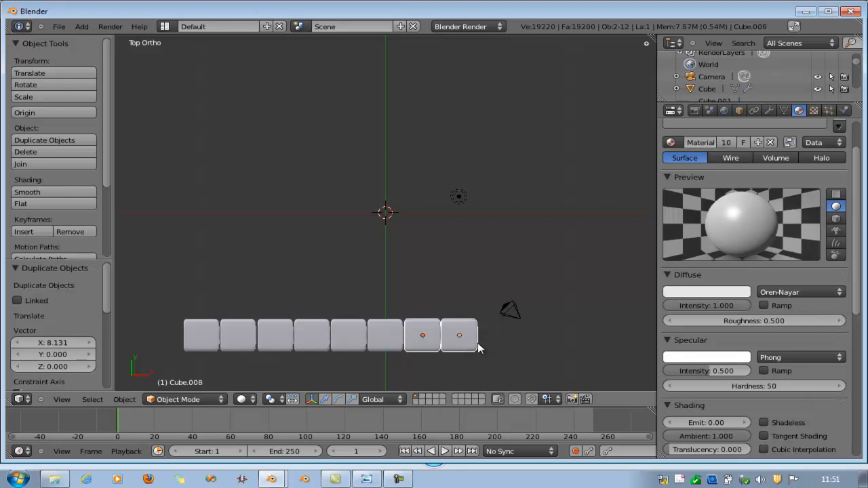
key(x)
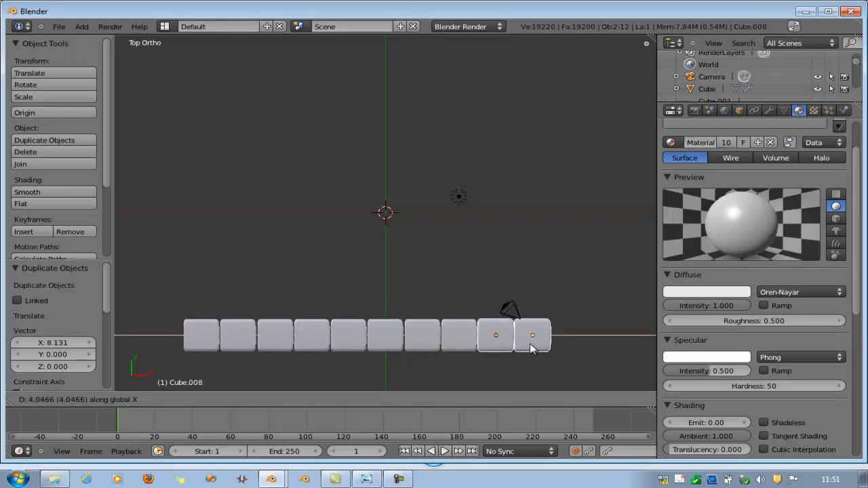
click(532, 348)
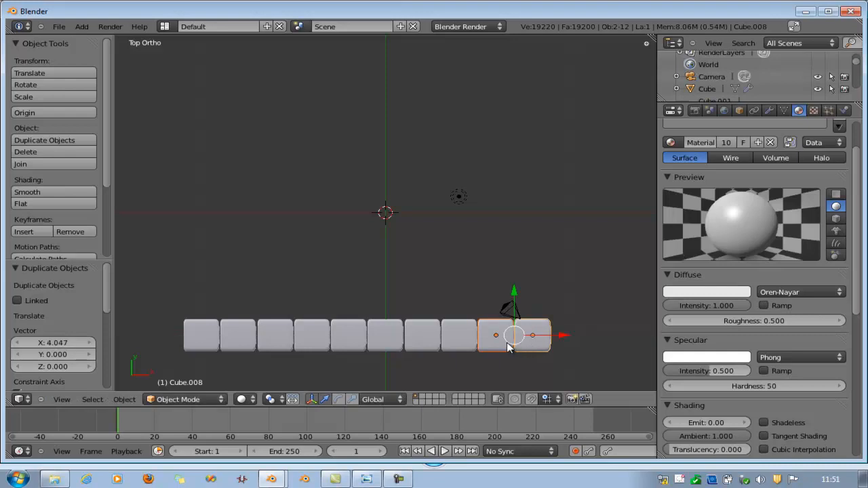
Select all ten cubes of the row and duplicate them 2.061 units along Y as a second row.
shift+click(470, 346)
shift+click(435, 343)
shift+click(387, 344)
shift+click(355, 345)
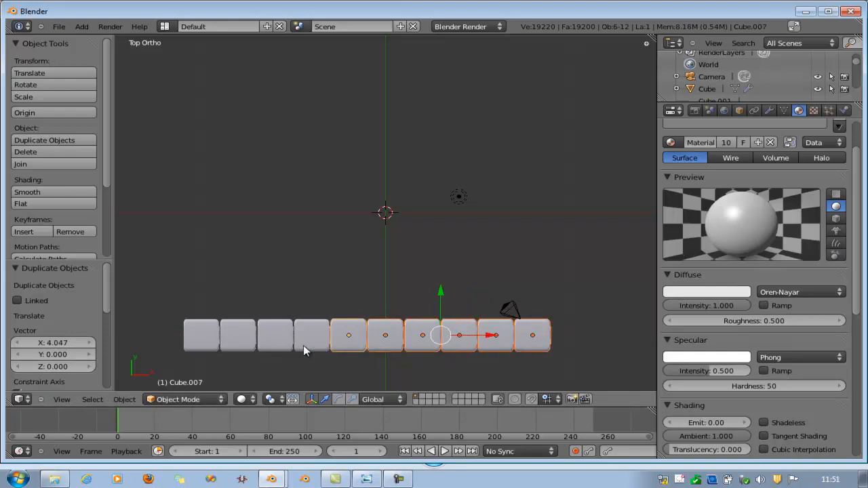
shift+click(304, 345)
shift+click(277, 345)
shift+click(243, 345)
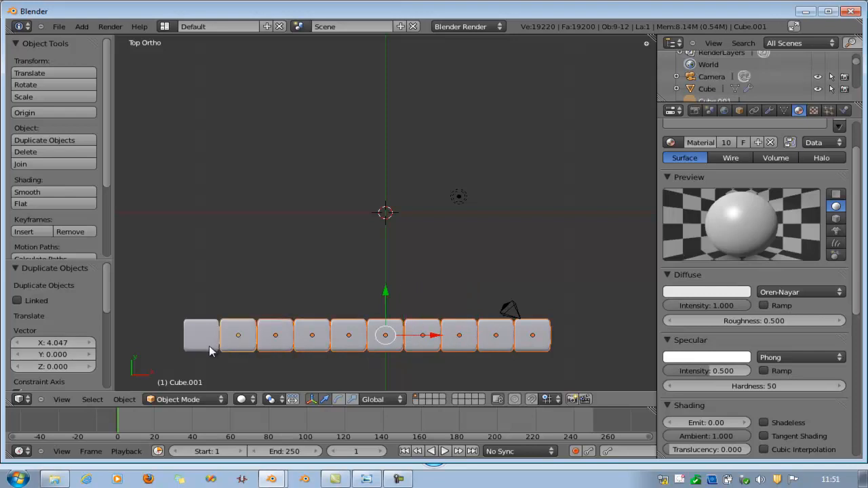
shift+click(209, 346)
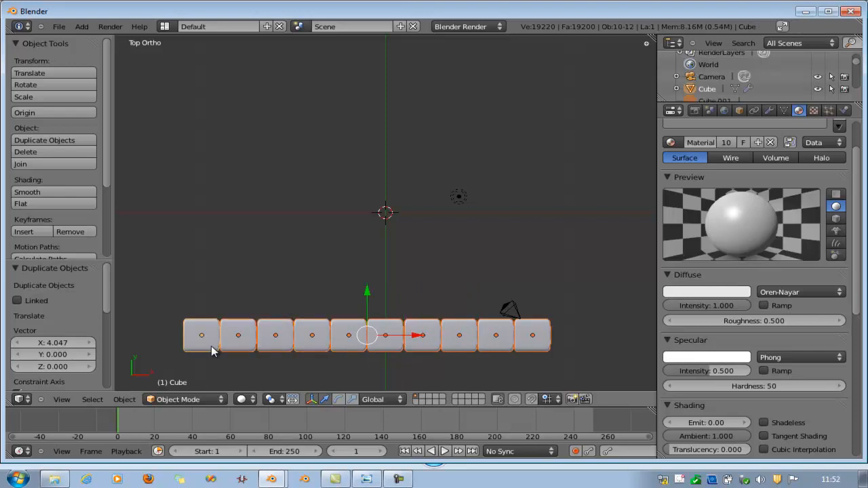
key(shift+d)
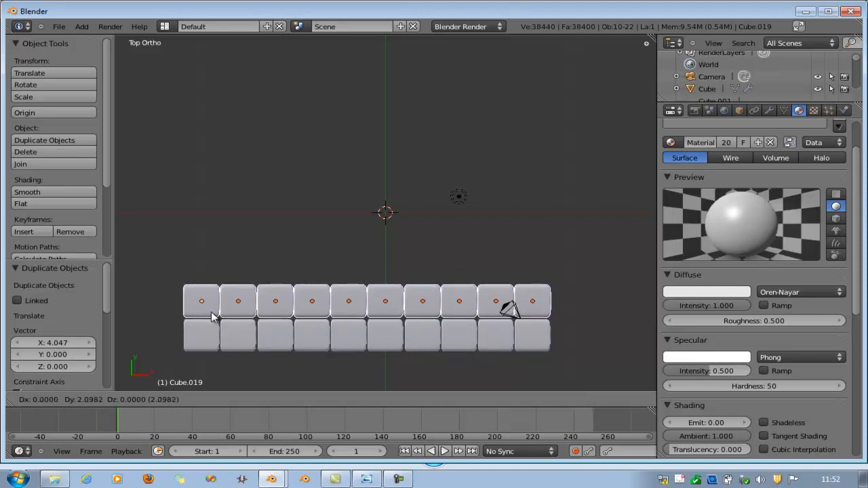
key(y)
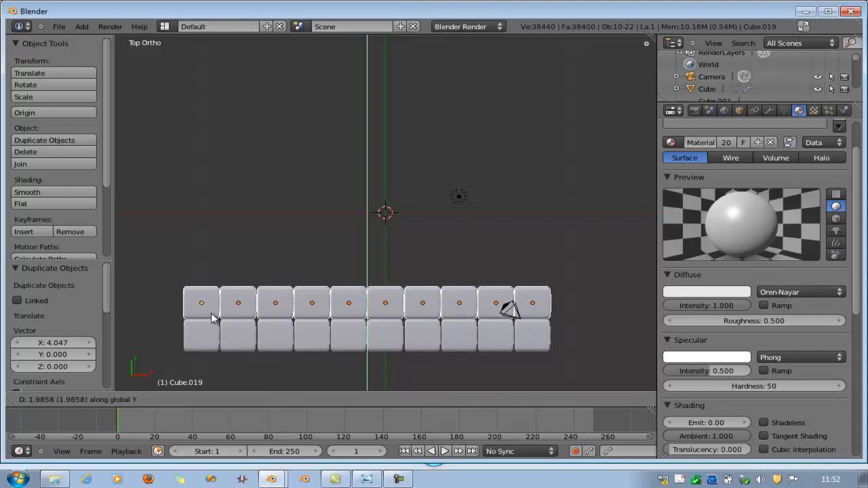
click(212, 318)
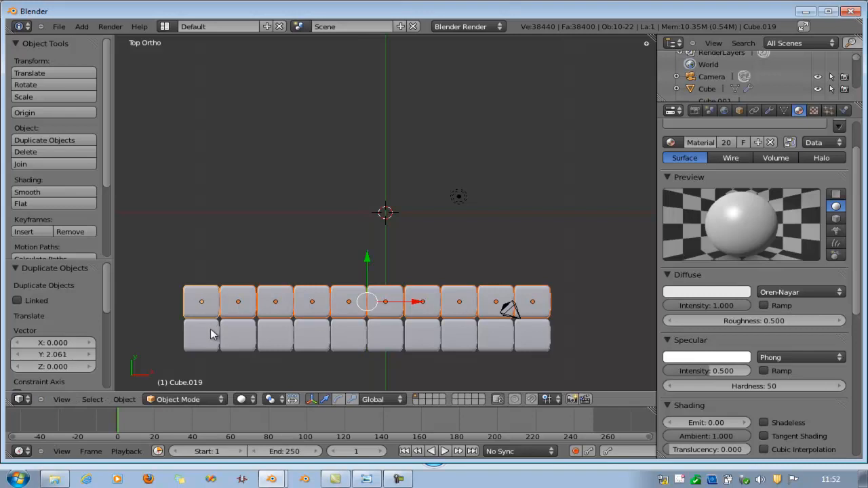
Select all twenty cubes in both rows and duplicate them 4.121 units along Y to make four rows.
right_click(211, 335)
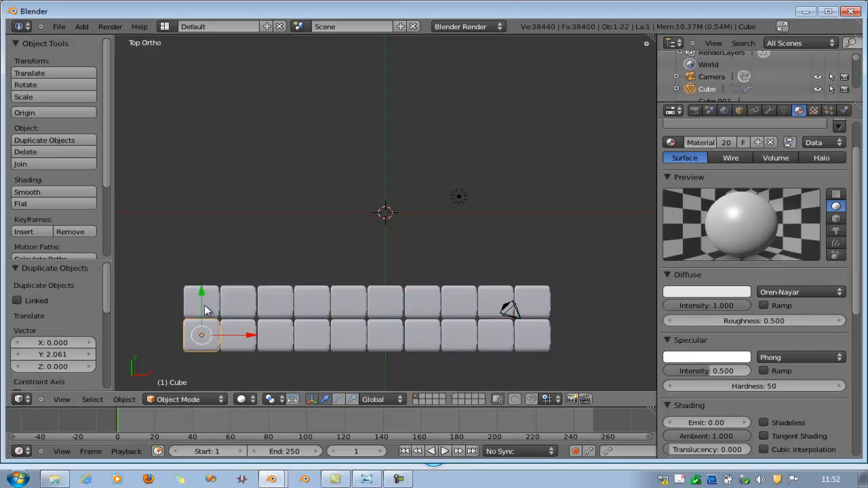
shift+right_click(204, 306)
shift+right_click(247, 331)
shift+right_click(254, 307)
shift+right_click(267, 308)
shift+right_click(279, 330)
shift+right_click(301, 335)
shift+right_click(301, 301)
shift+right_click(343, 337)
shift+right_click(365, 307)
shift+right_click(387, 312)
shift+right_click(392, 339)
shift+right_click(436, 343)
shift+right_click(432, 305)
shift+right_click(458, 309)
shift+right_click(461, 342)
shift+right_click(493, 334)
shift+right_click(492, 305)
shift+right_click(541, 304)
shift+right_click(540, 339)
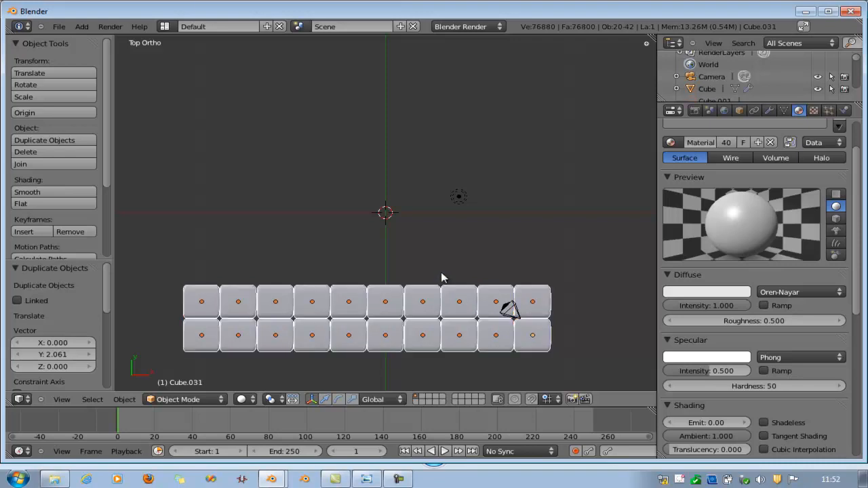
key(shift+d)
key(y)
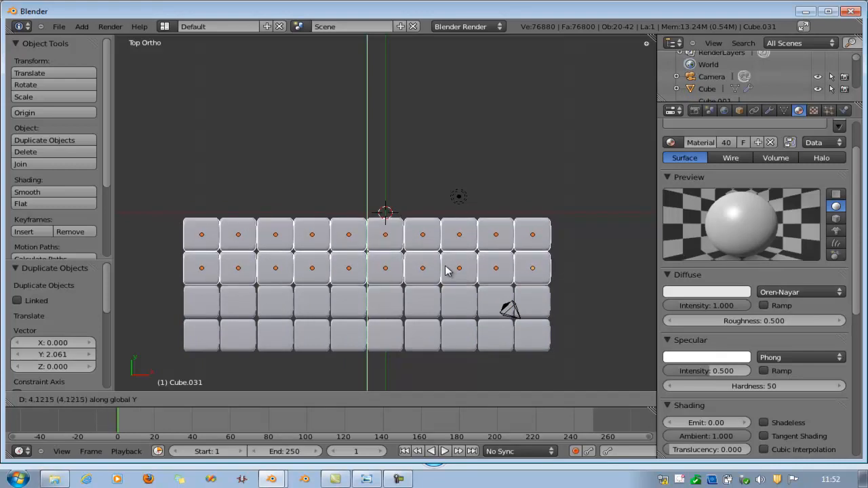
click(447, 270)
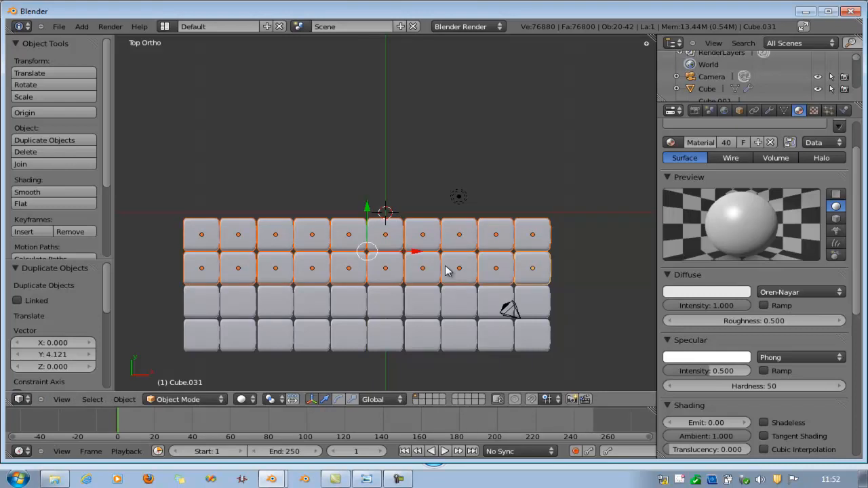
Duplicate the newest two rows 4.121 units along Y, and duplicate that copy another 4.047 units along Y to reach eight rows.
key(shift+d)
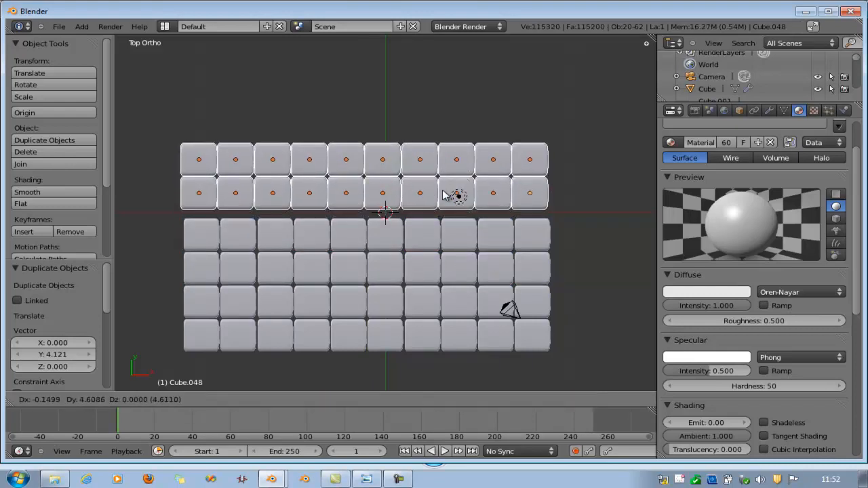
key(y)
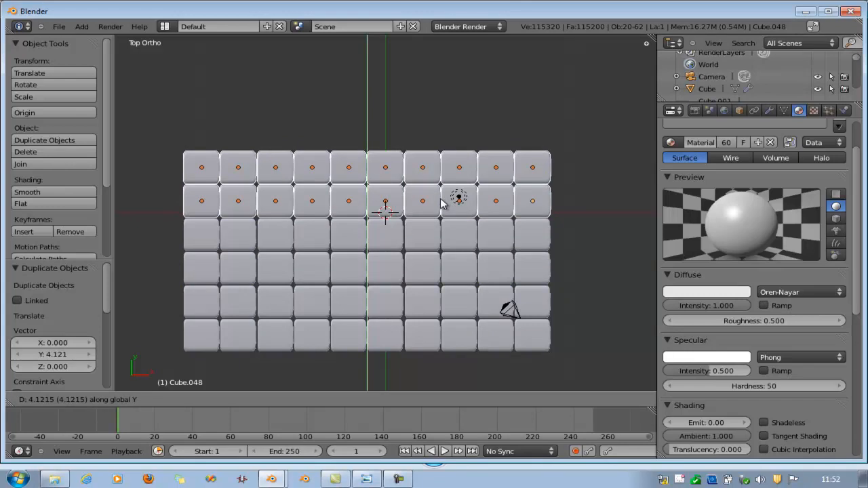
click(441, 204)
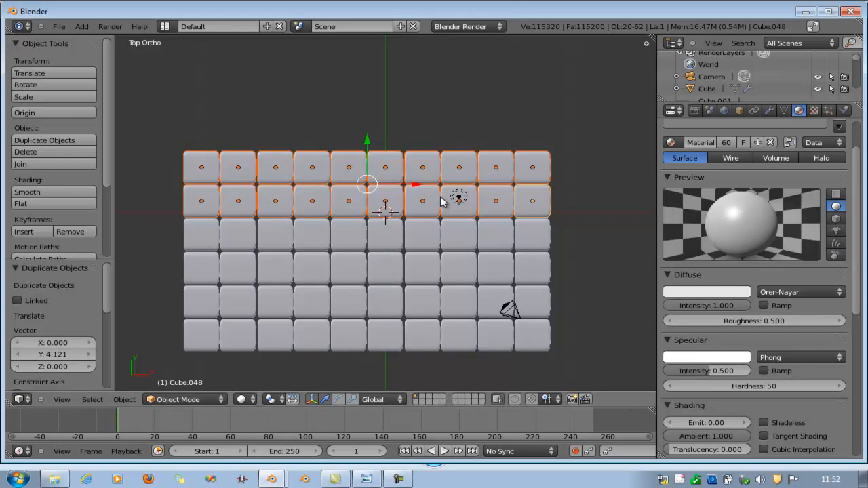
key(shift+d)
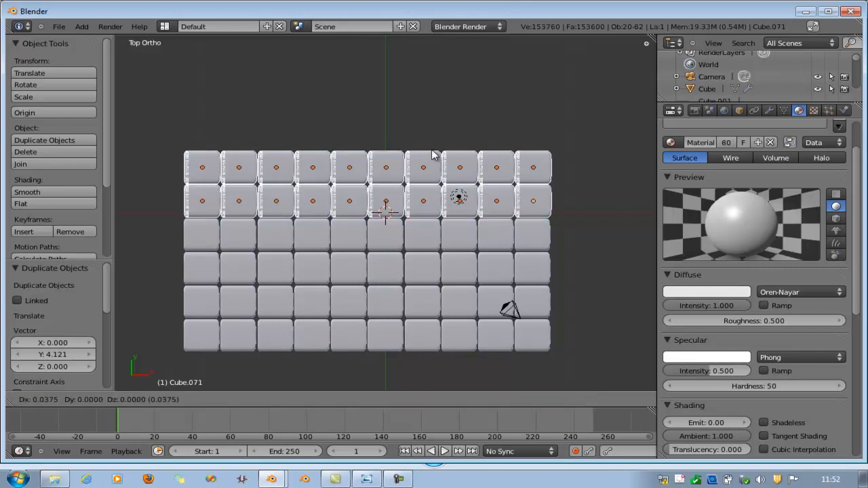
key(y)
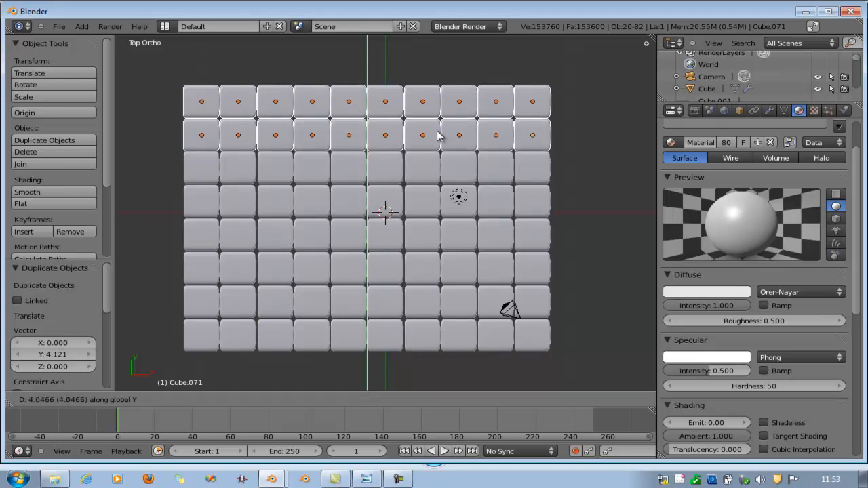
click(438, 136)
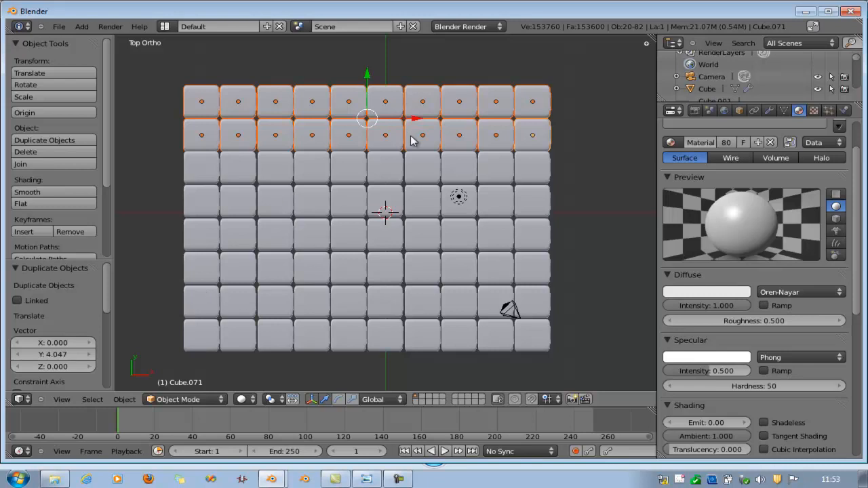
Duplicate the two outermost selected rows 4.101 units along Y to complete a ten-by-ten floor of cubes.
scroll(411, 142, down, 2)
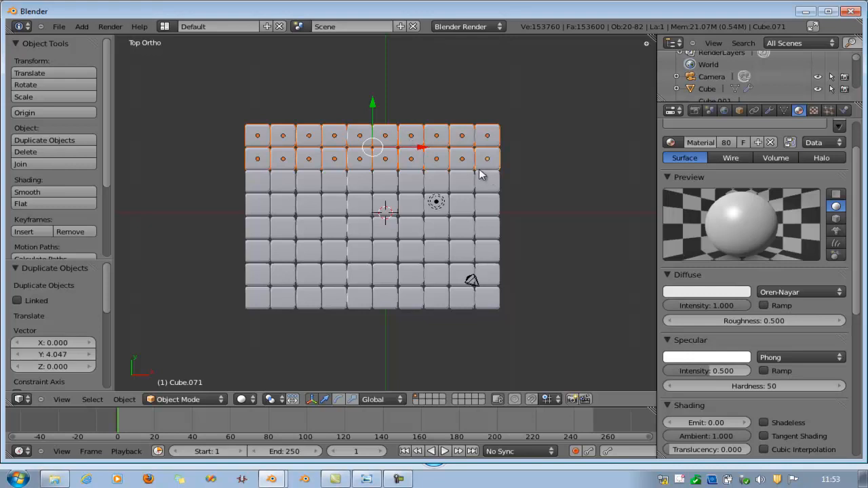
key(shift+d)
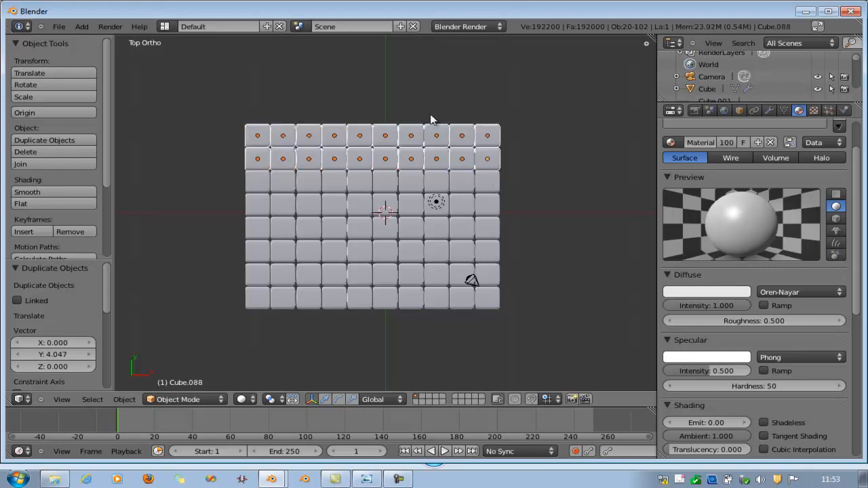
key(y)
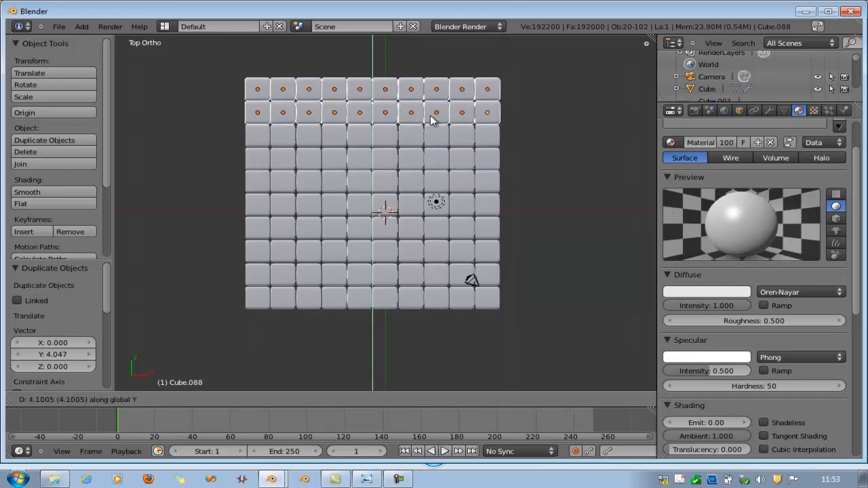
click(430, 116)
View the ten-by-ten floor of cubes from the front in orthographic view.
scroll(430, 202, down, 2)
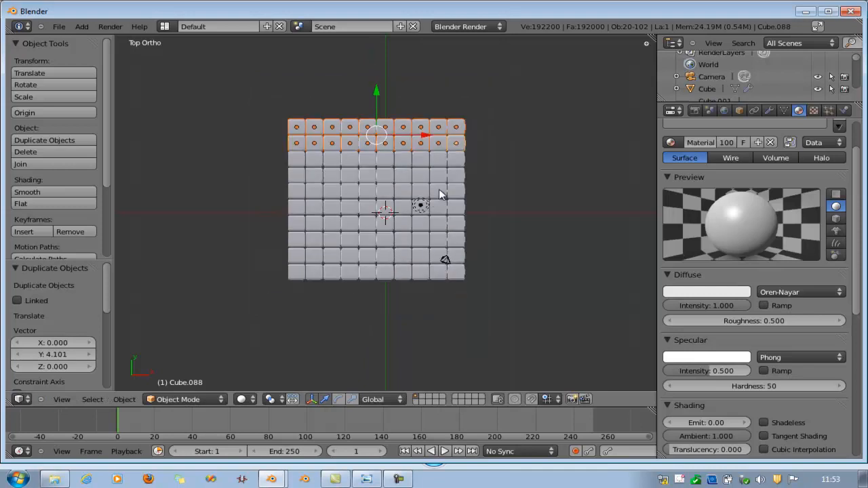
key(KP_1)
scroll(415, 210, up, 1)
scroll(415, 210, up, 1)
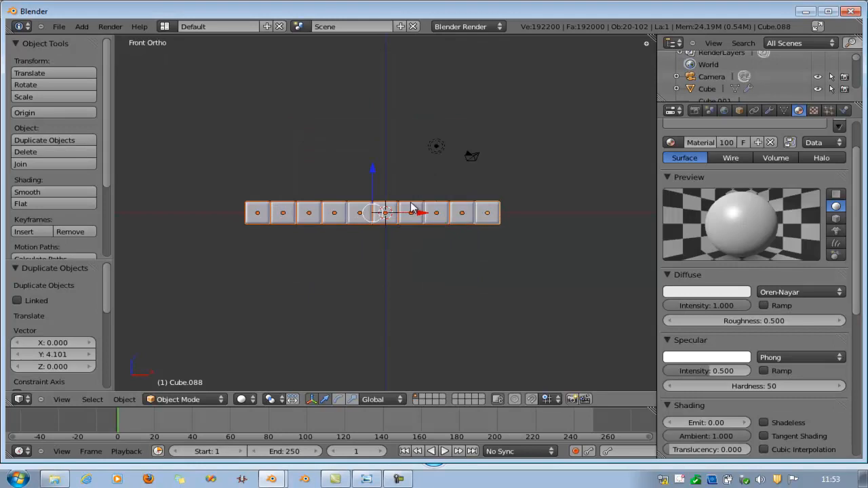
Render the ten-by-ten cube floor from the camera view, inspect the whole image, and close the render.
middle_drag(407, 211, 382, 217)
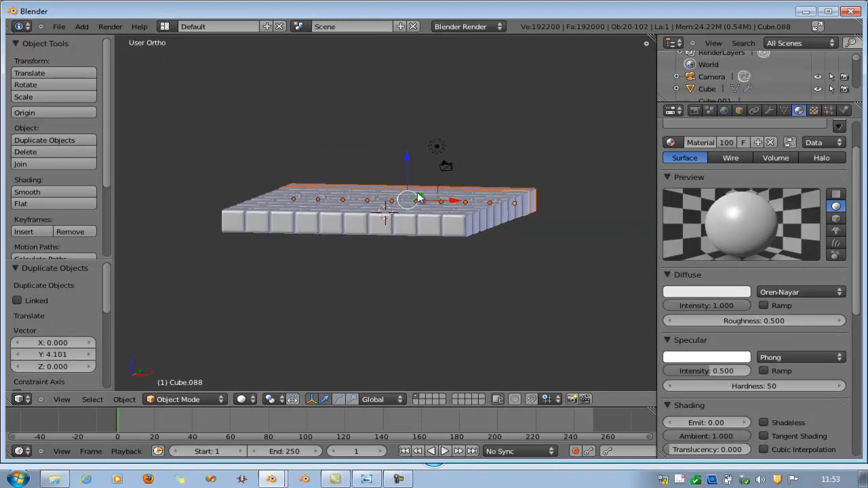
scroll(420, 194, up, 2)
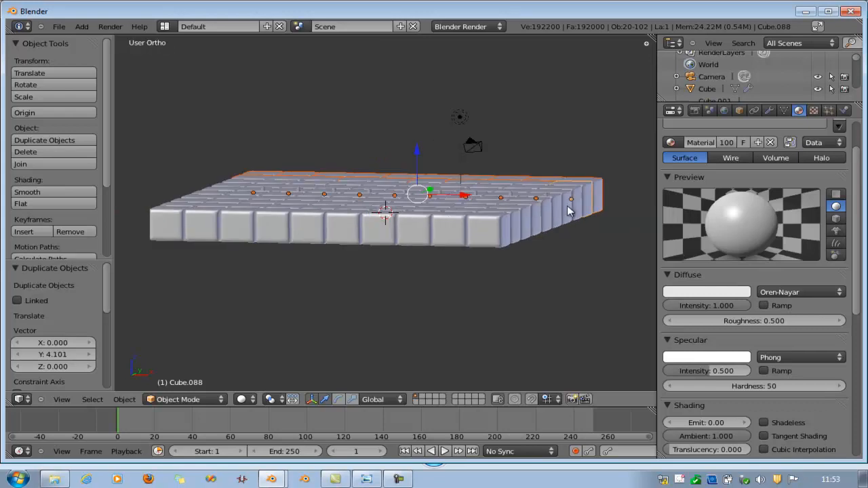
middle_drag(554, 225, 554, 233)
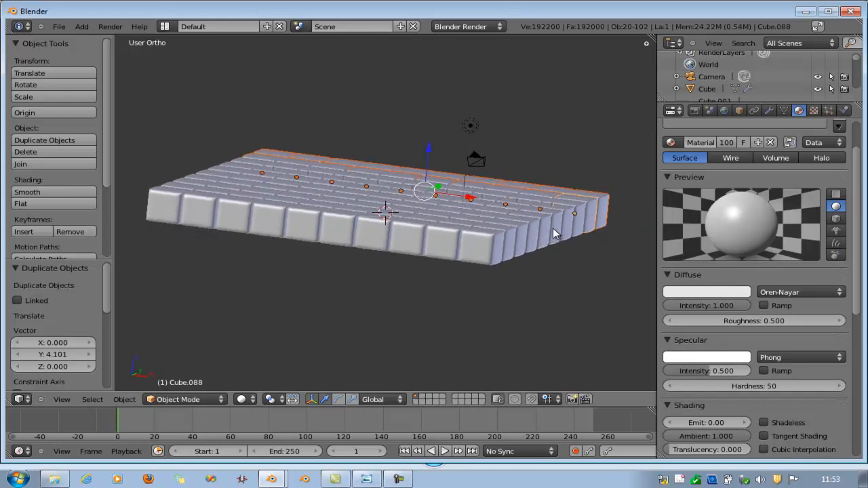
scroll(465, 191, up, 3)
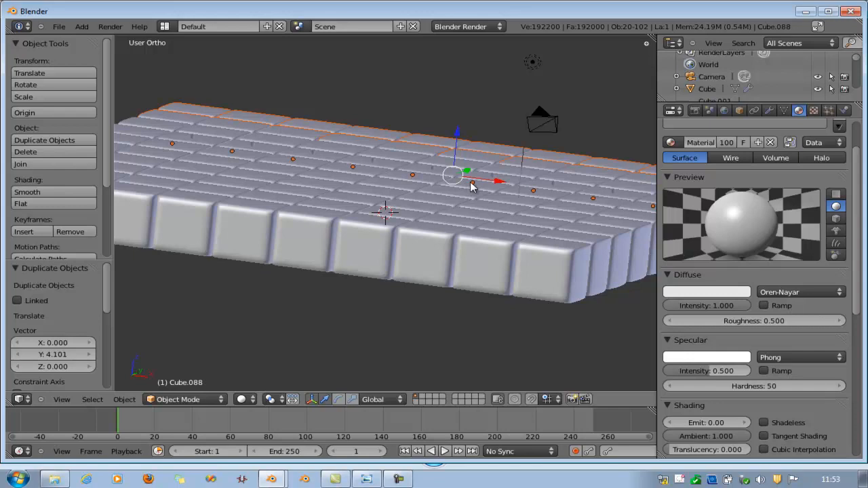
key(KP_5)
key(KP_0)
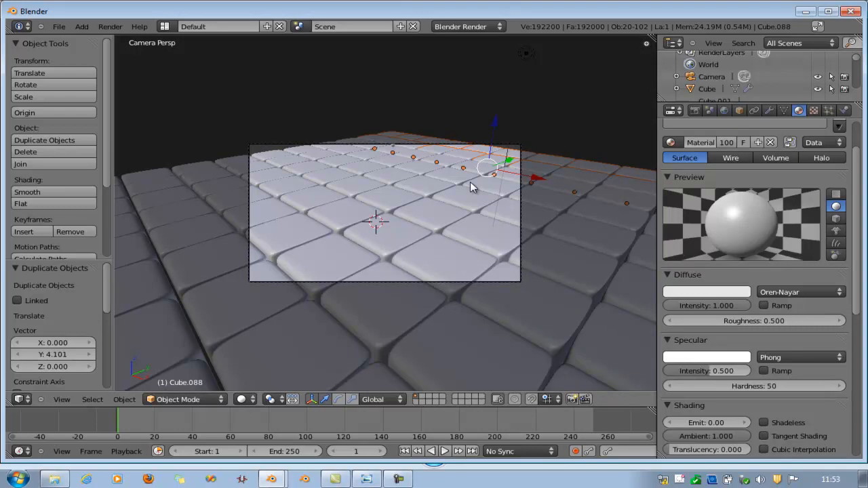
click(110, 26)
click(114, 38)
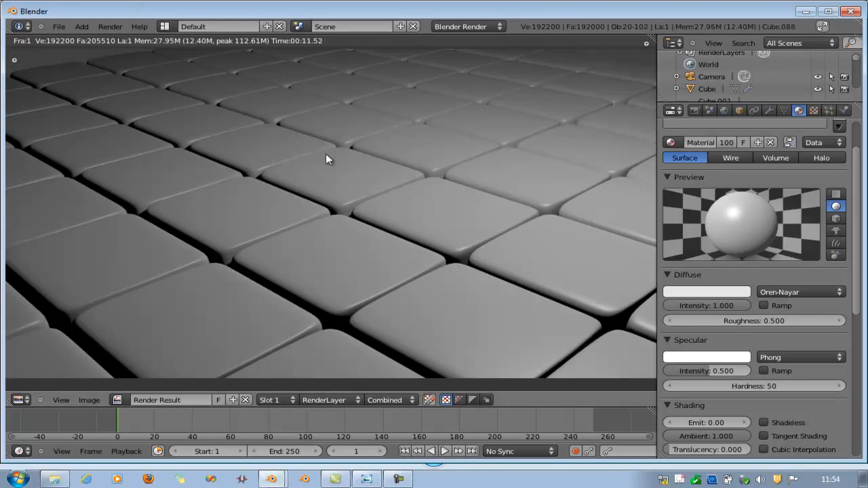
scroll(326, 154, down, 3)
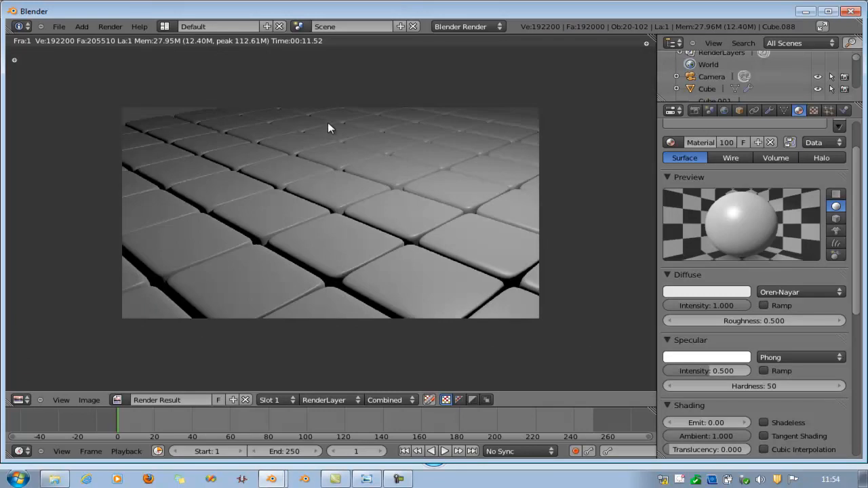
key(Escape)
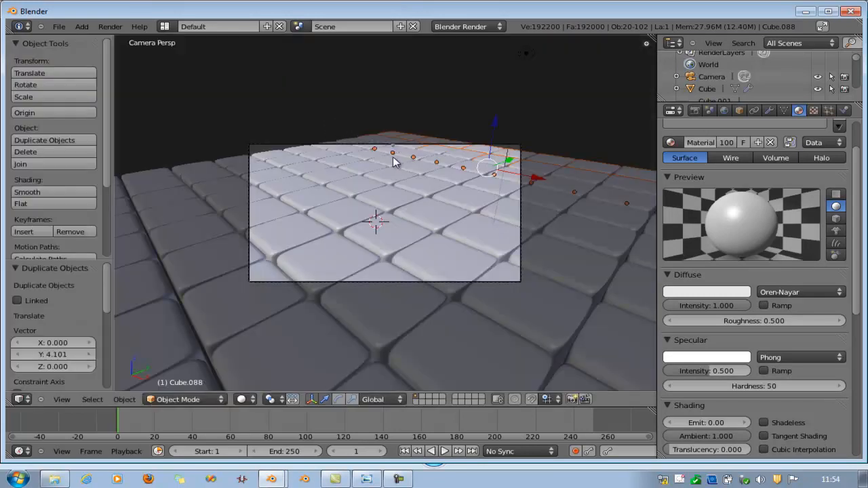
Deselect all objects and switch from the cube floor to the empty second layer, seen in top orthographic view.
key(a)
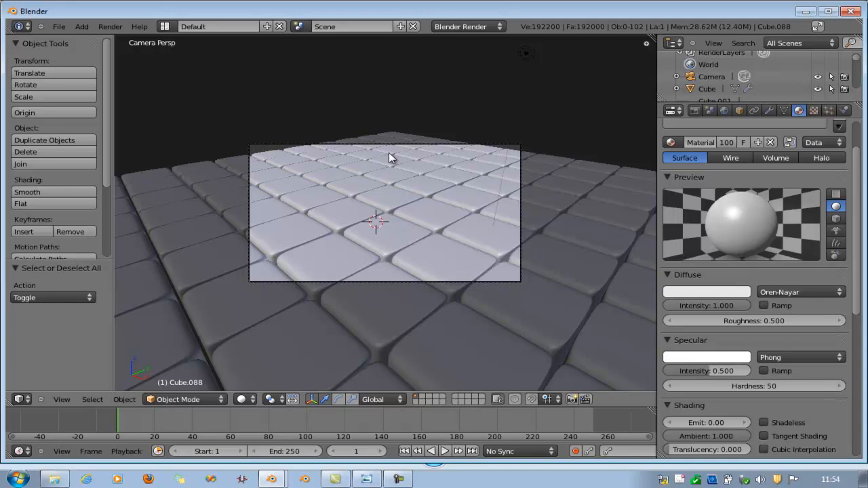
key(KP_7)
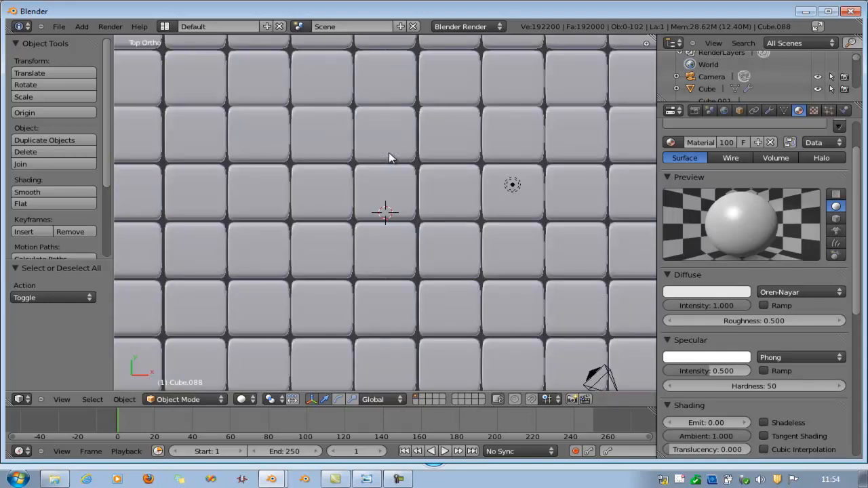
scroll(390, 158, down, 3)
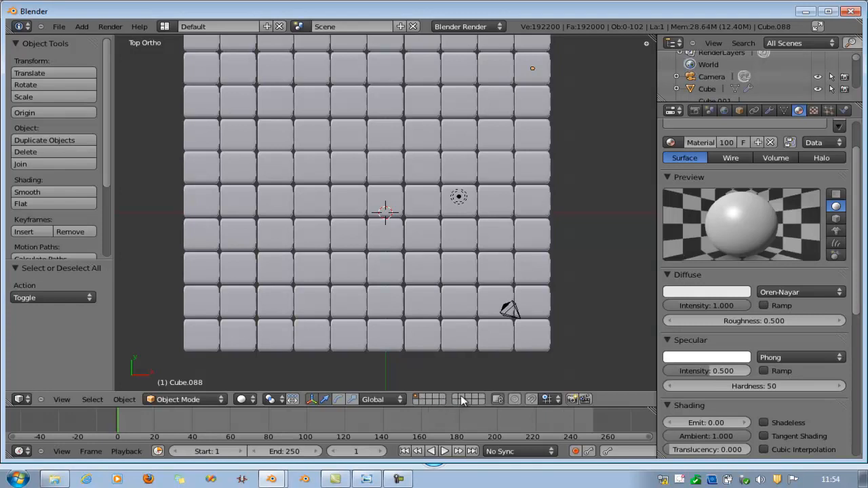
click(424, 397)
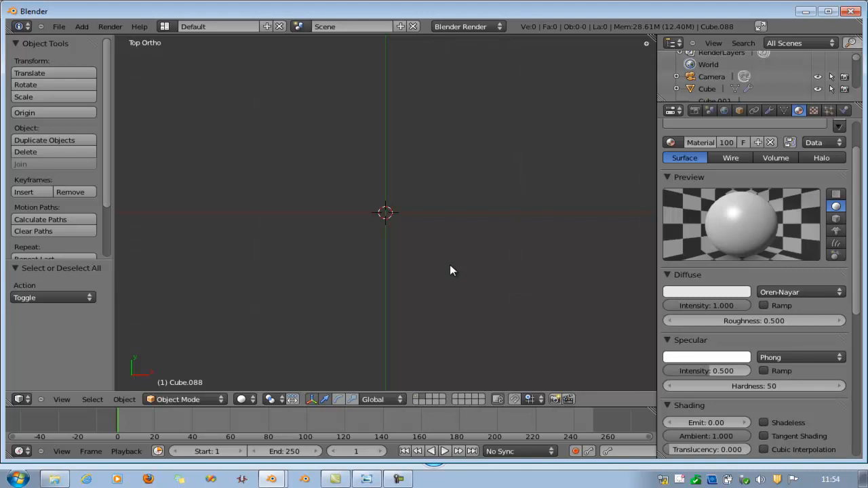
key(shift+a)
mouse_move(450, 266)
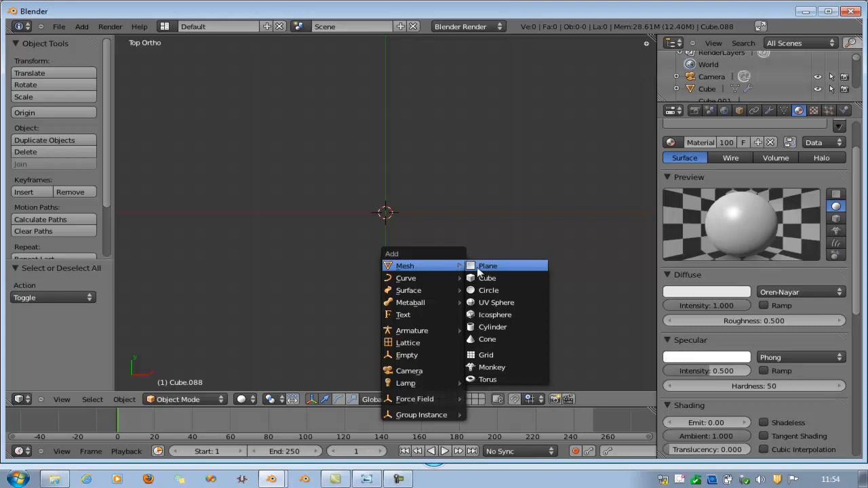
key(shift+a)
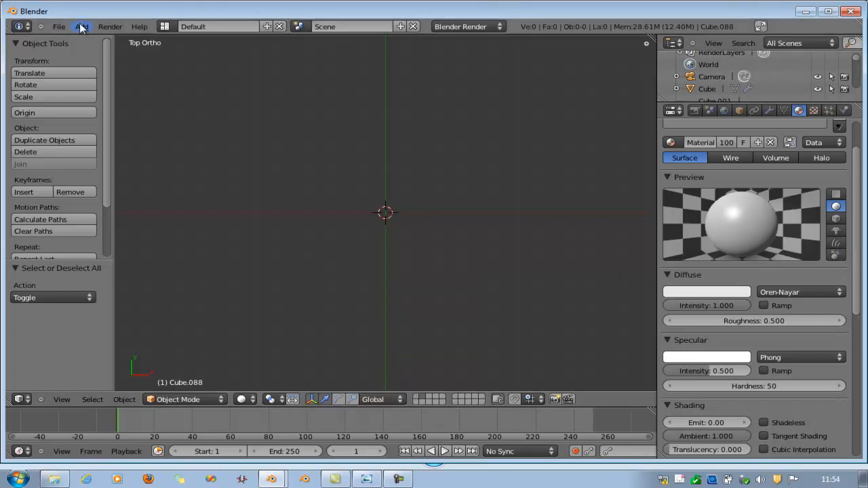
Add a text object at the 3D cursor and replace its default text with FRED.
click(81, 27)
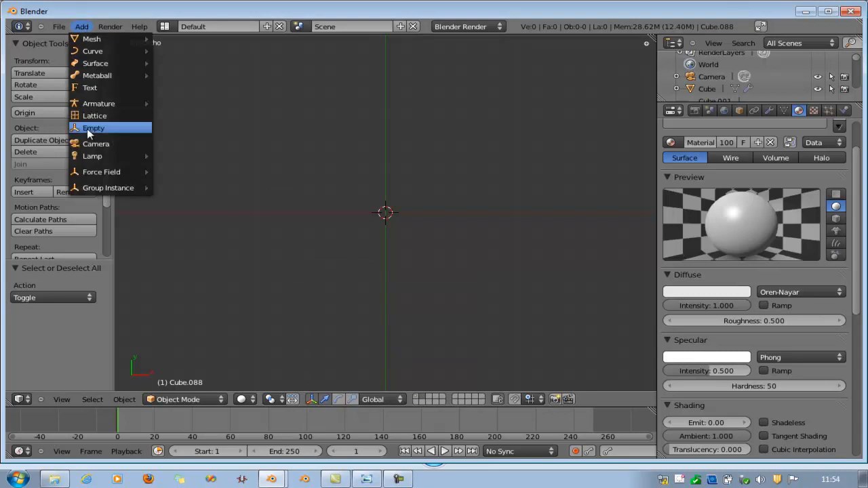
click(85, 88)
key(Tab)
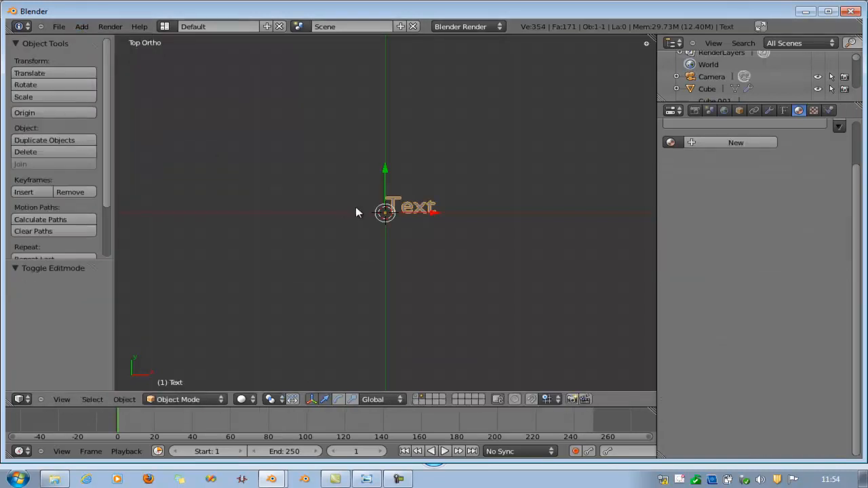
key(BackSpace)
key(BackSpace)
key(BackSpace)
key(BackSpace)
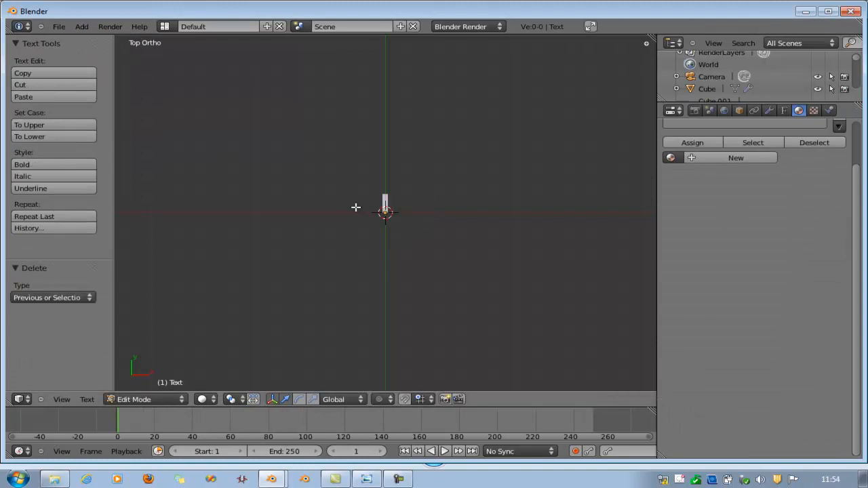
text(FRED)
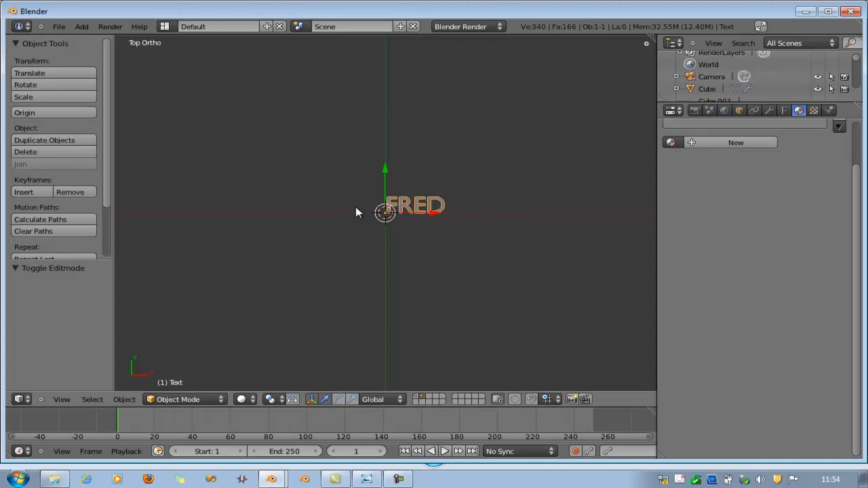
Open the font file browser for the regular font of the FRED text.
click(785, 111)
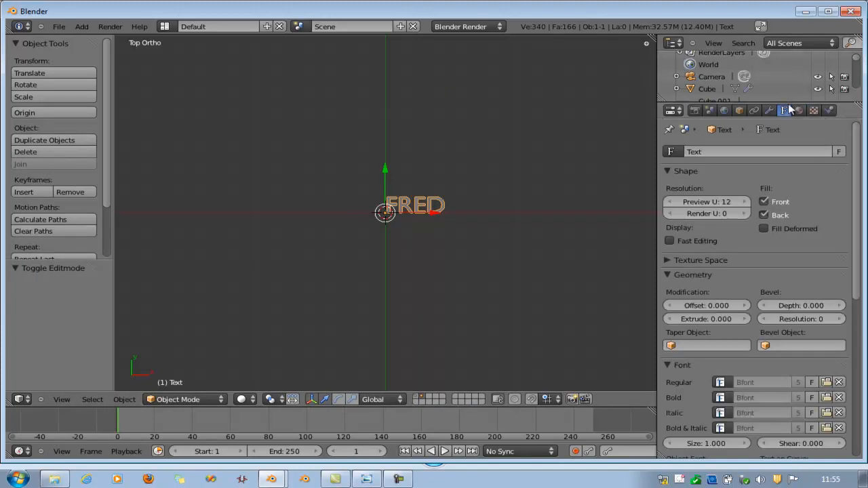
click(763, 214)
click(826, 382)
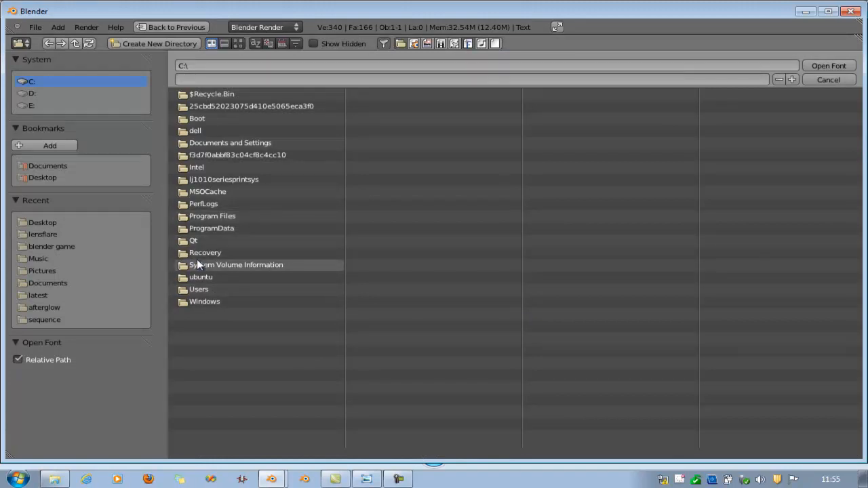
click(205, 288)
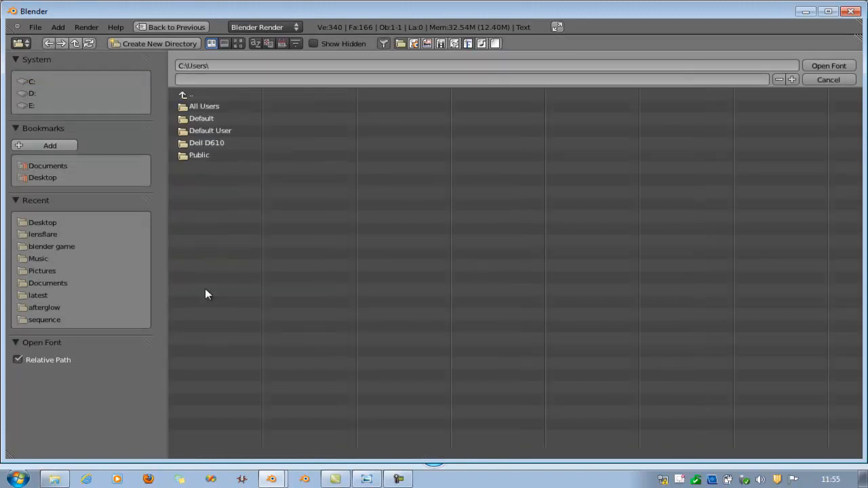
click(204, 139)
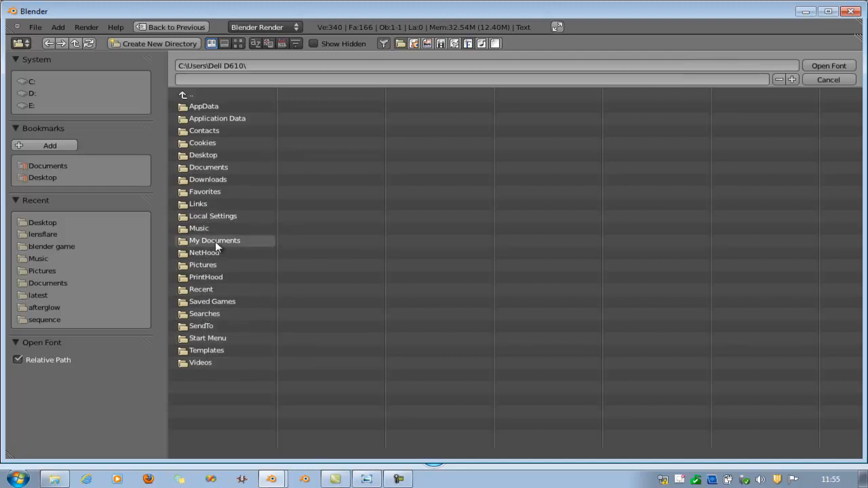
click(48, 42)
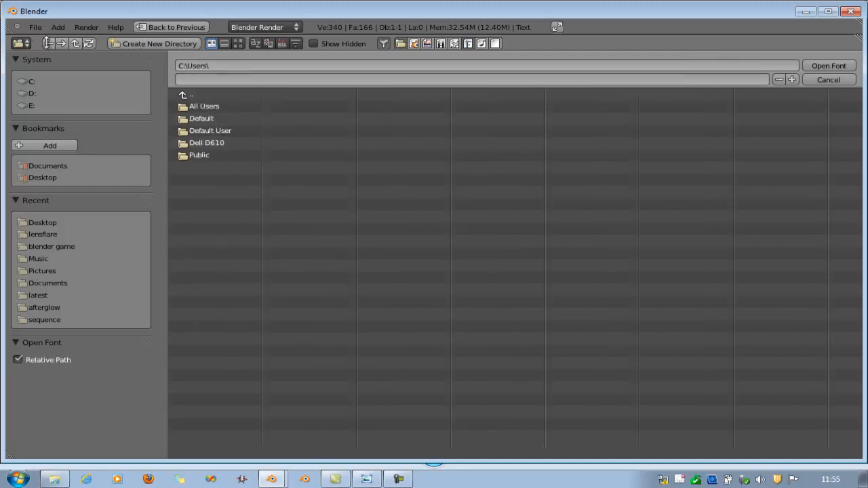
click(217, 144)
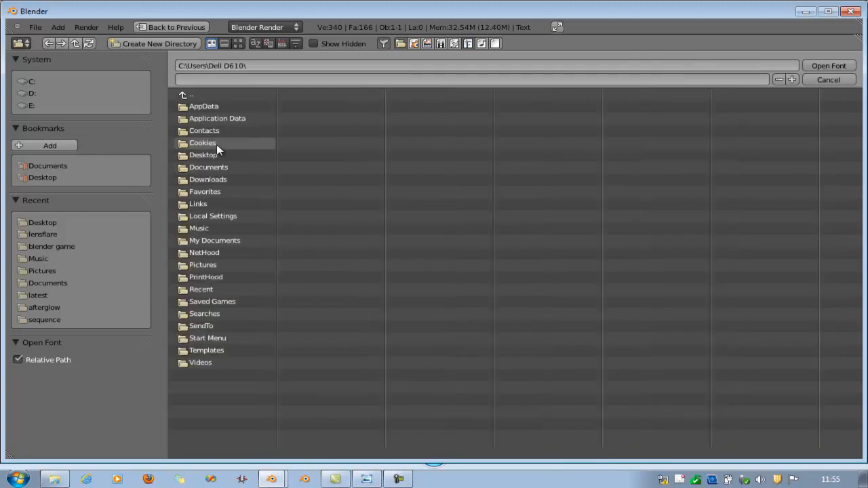
click(49, 43)
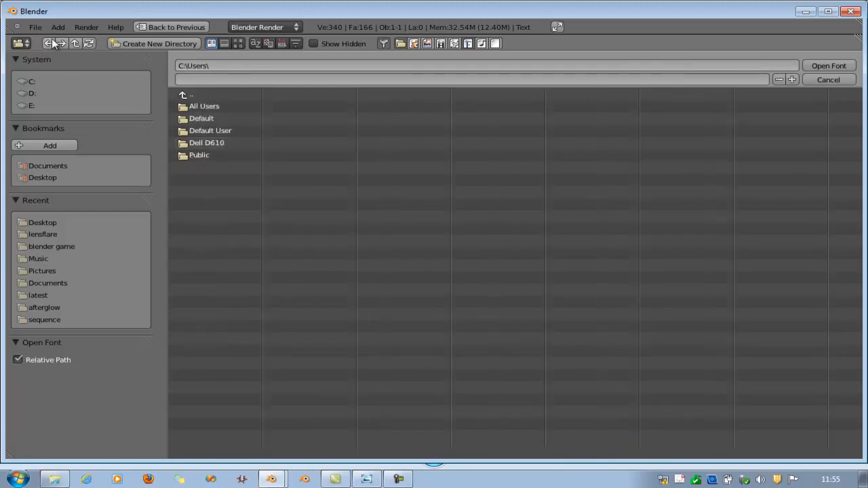
click(49, 43)
Load impact.ttf from C:\Windows\Fonts as the regular font of the FRED text.
click(201, 302)
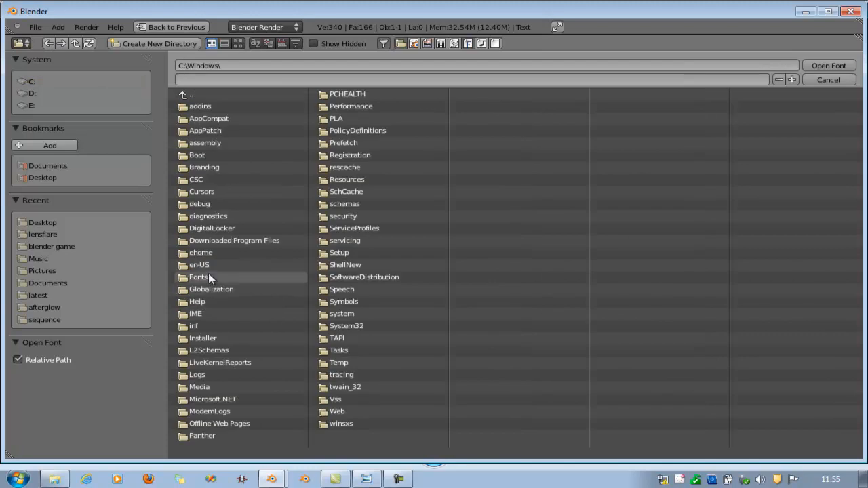
click(207, 276)
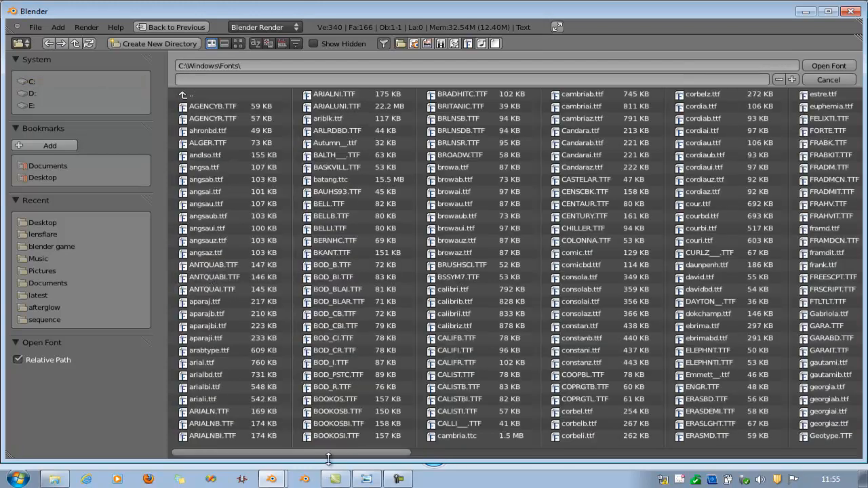
drag(350, 453, 435, 460)
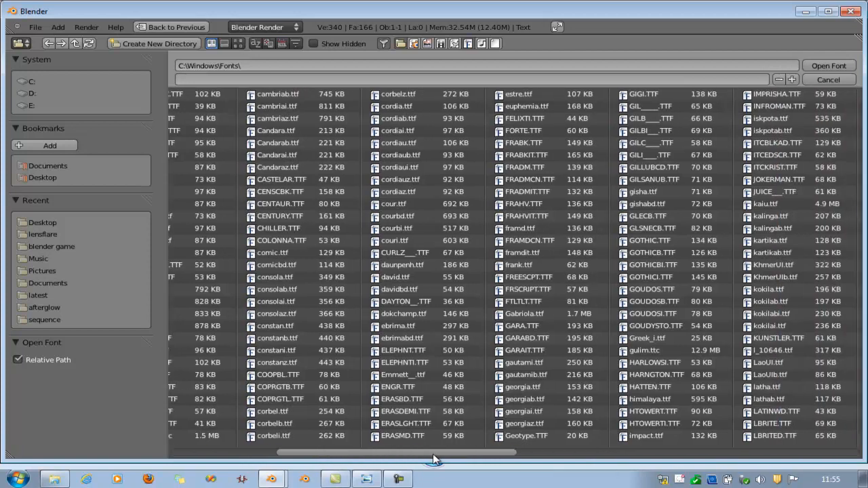
drag(434, 459, 443, 460)
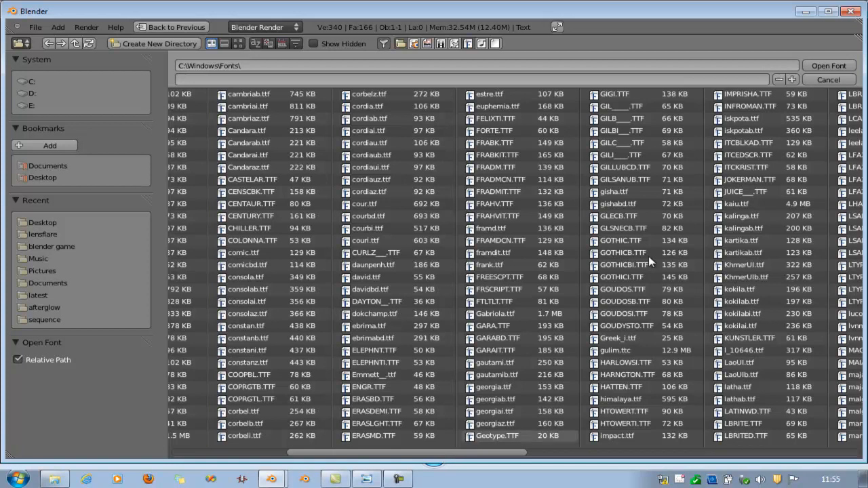
double_click(610, 436)
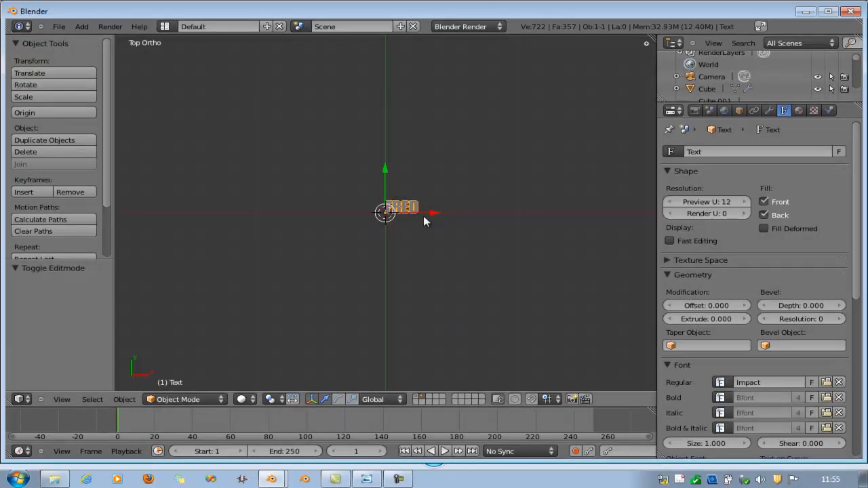
Scale the FRED text uniformly by about 3.755 and set its character spacing to 1.100.
key(s)
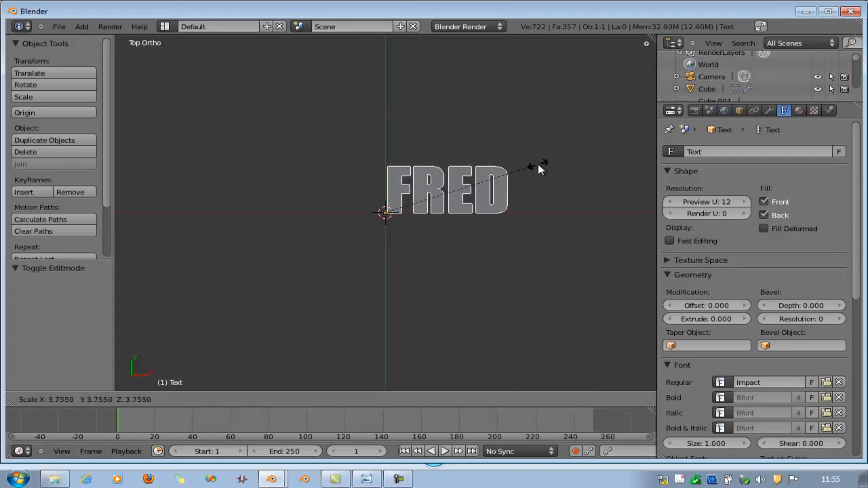
click(538, 164)
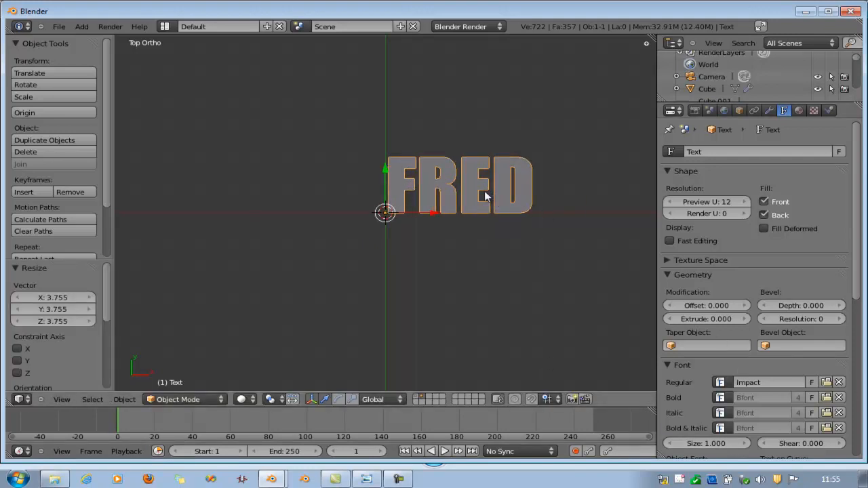
scroll(679, 330, down, 4)
scroll(726, 382, down, 6)
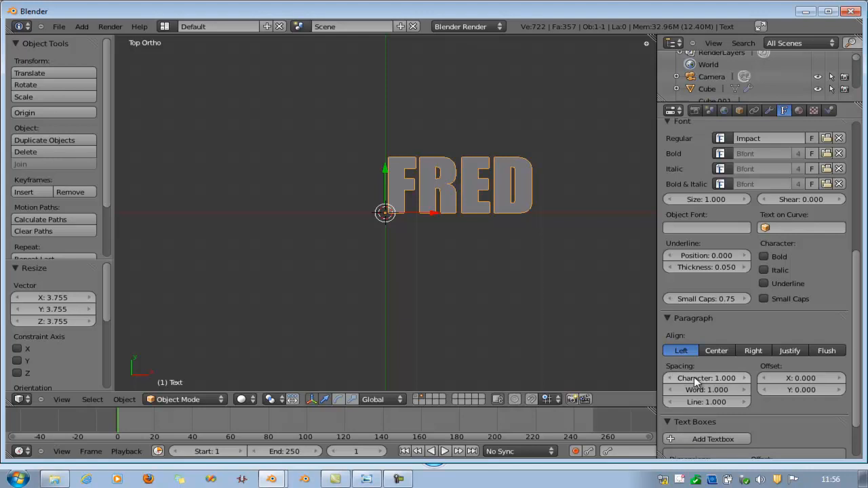
click(745, 378)
click(745, 377)
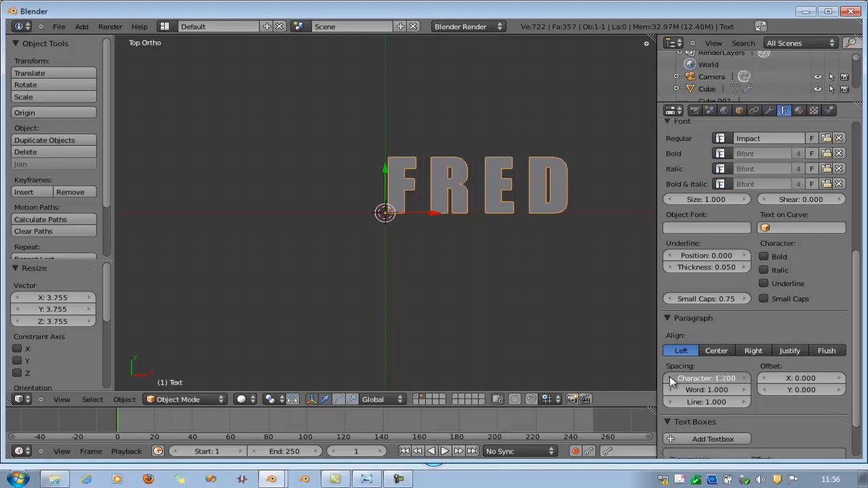
click(670, 378)
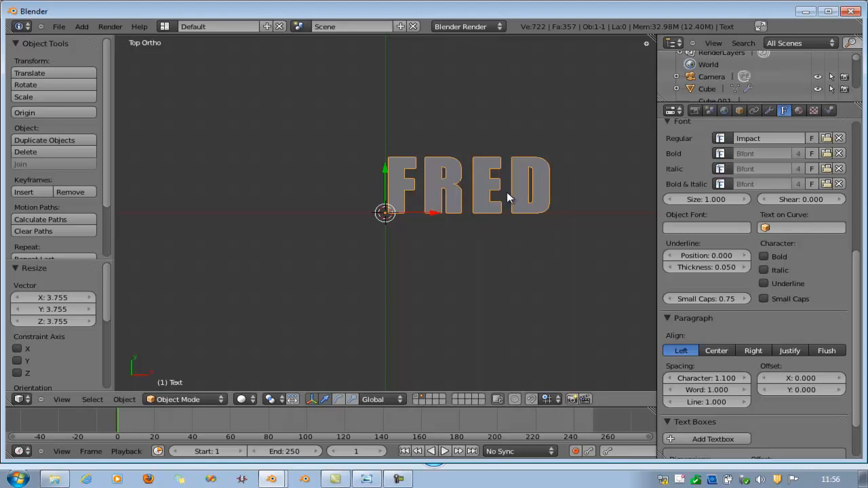
Extrude the FRED text by 0.192 to give the letters thickness.
scroll(754, 235, up, 5)
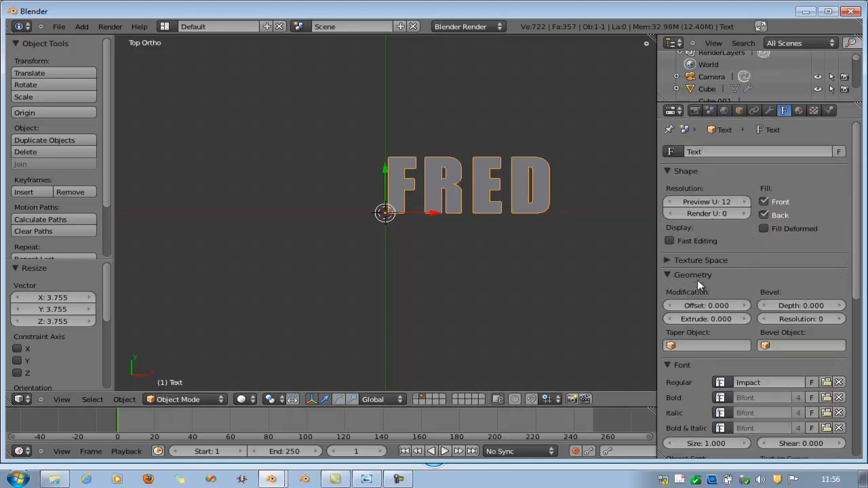
click(745, 318)
click(745, 319)
click(745, 318)
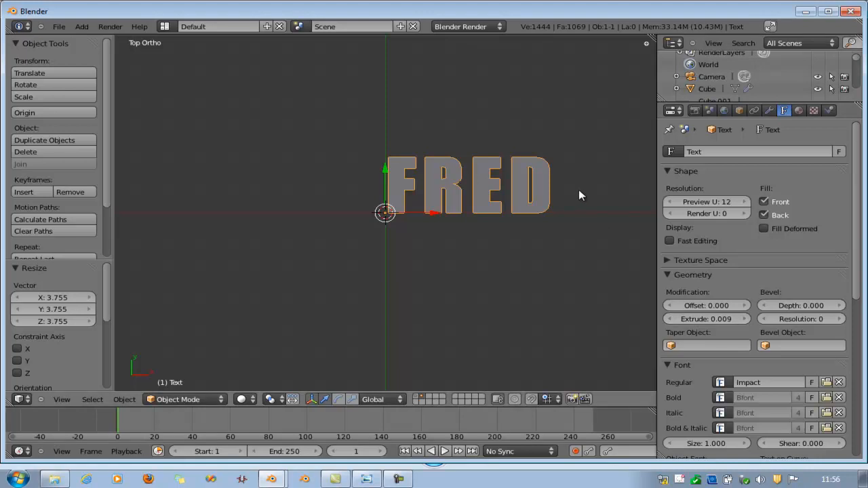
key(KP_3)
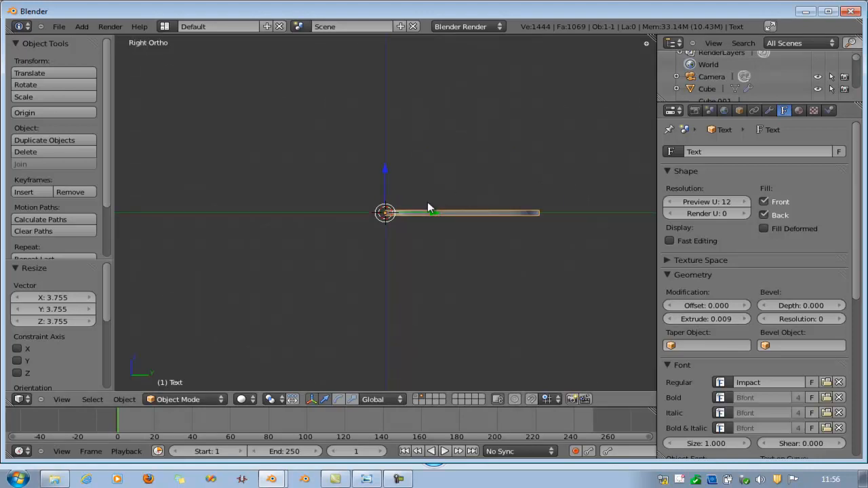
click(744, 319)
click(741, 318)
click(742, 318)
click(741, 318)
click(745, 318)
click(747, 319)
click(747, 319)
click(747, 318)
click(744, 319)
drag(743, 319, 745, 320)
scroll(353, 211, down, 4)
middle_drag(339, 193, 388, 289)
scroll(539, 249, up, 5)
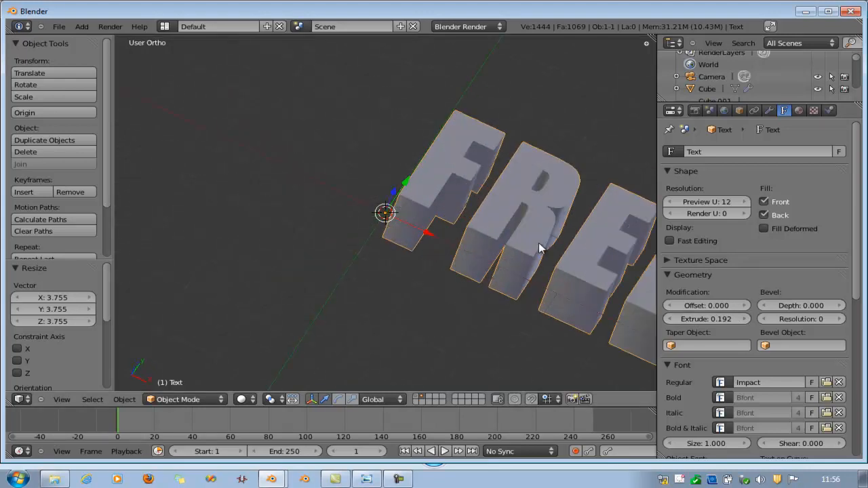
Set the bevel depth of the FRED text to 0.020.
shift+drag(537, 242, 339, 214)
shift+middle_drag(339, 214, 336, 210)
scroll(533, 278, down, 1)
middle_drag(532, 278, 511, 256)
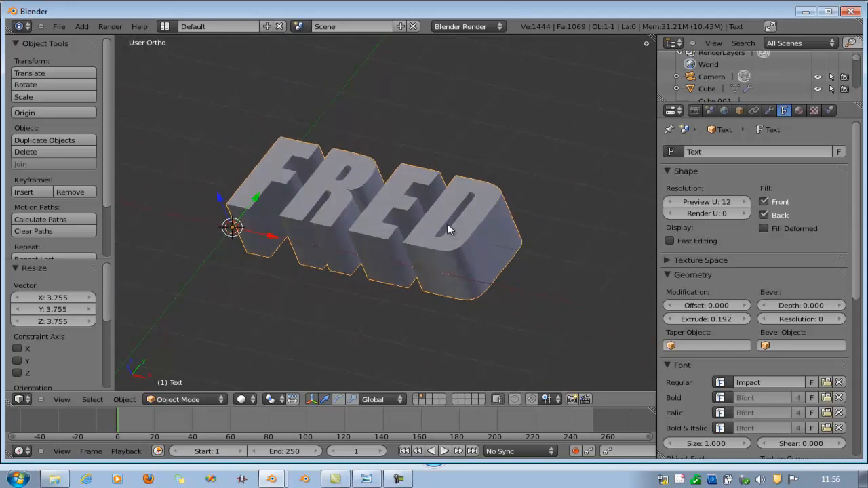
scroll(447, 224, up, 3)
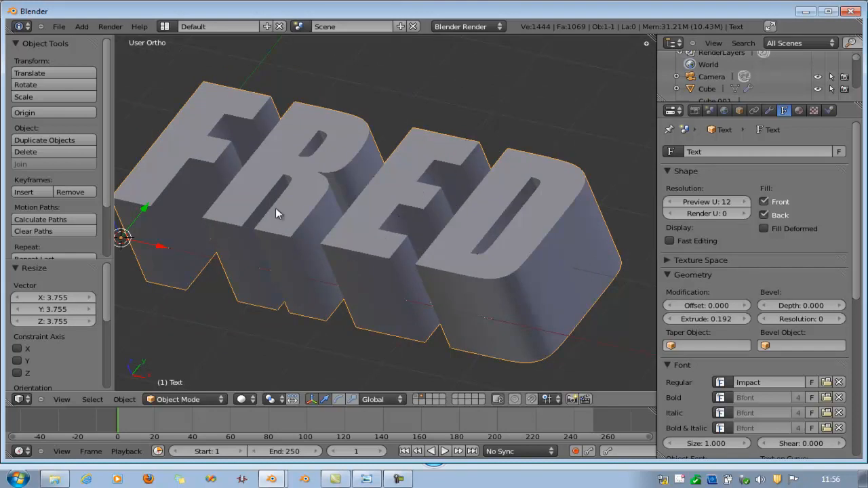
mouse_move(843, 309)
mouse_down()
mouse_move(852, 310)
mouse_move(842, 309)
mouse_up()
click(842, 309)
click(842, 309)
click(842, 309)
click(842, 309)
click(842, 309)
click(842, 309)
click(842, 308)
click(842, 309)
click(842, 308)
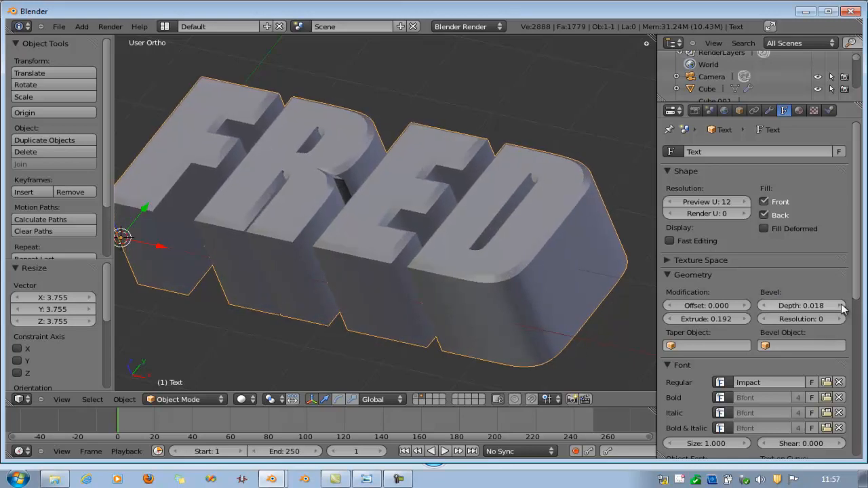
click(842, 309)
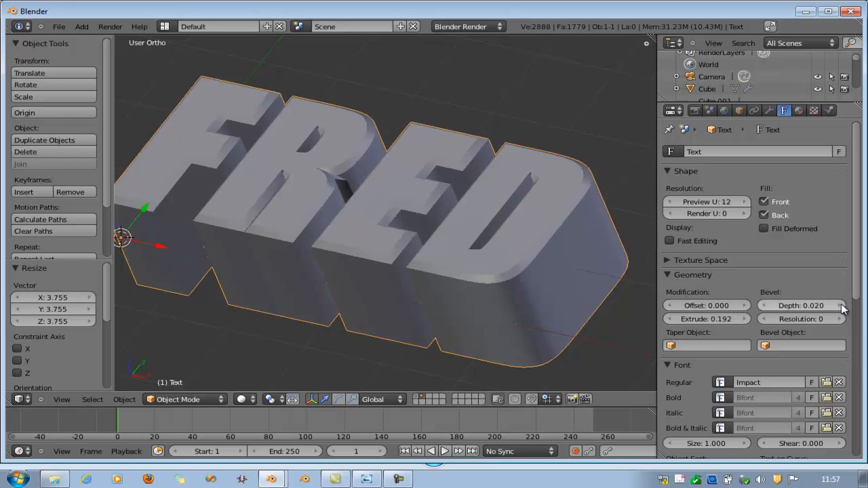
Round the bevelled edges of the FRED text by setting the bevel resolution to 2.
scroll(543, 211, up, 2)
scroll(544, 211, down, 3)
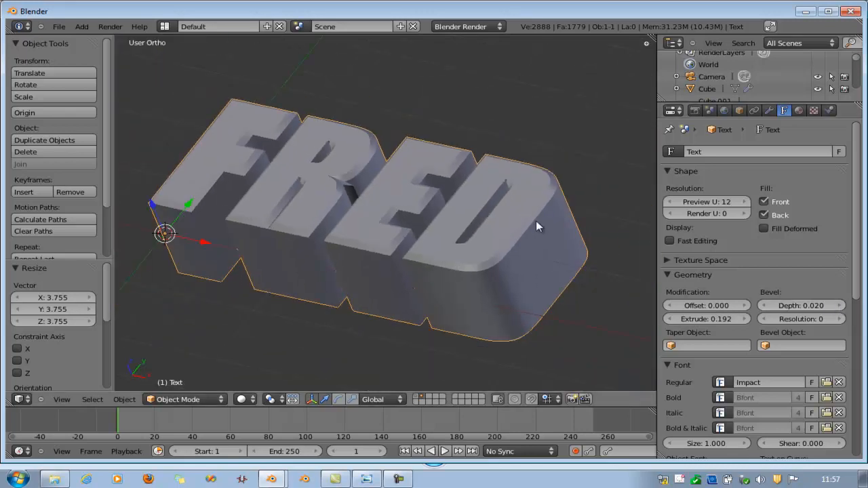
scroll(500, 274, up, 3)
scroll(532, 312, up, 2)
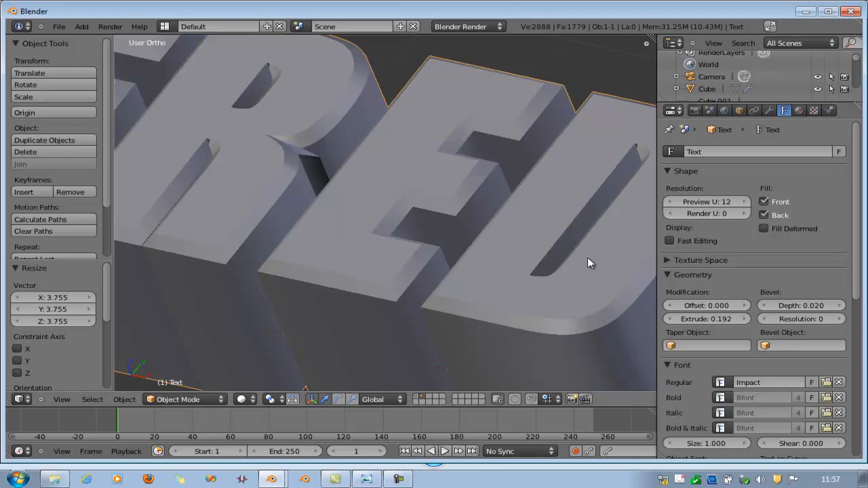
click(841, 319)
click(842, 319)
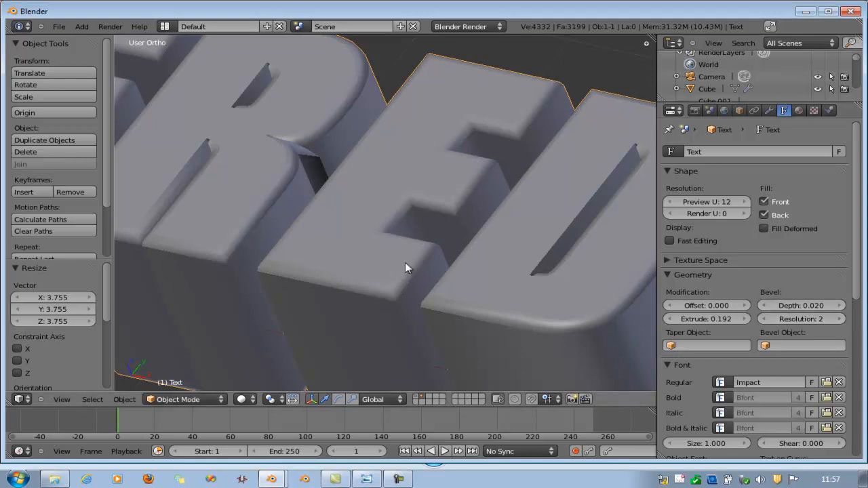
Compare the shape of the bevelled FRED text with the fred 1 reference picture in Windows Photo Viewer, then return to Blender.
scroll(380, 254, down, 5)
middle_drag(322, 242, 339, 339)
middle_drag(640, 192, 525, 210)
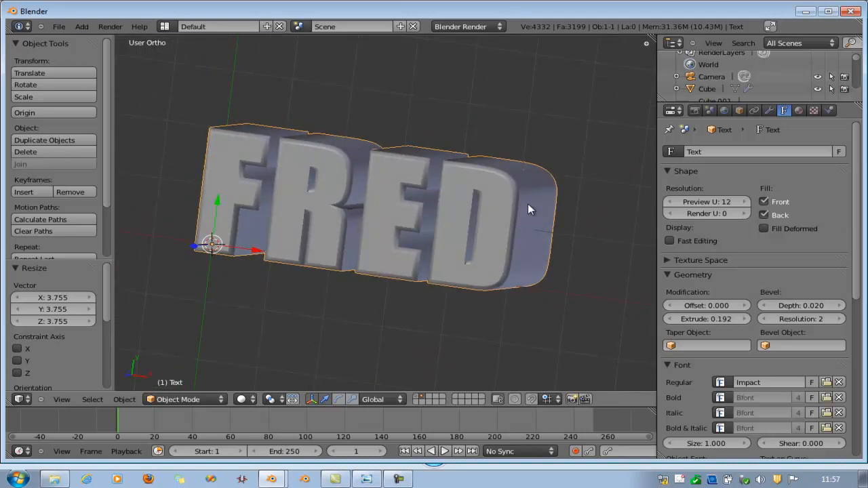
middle_drag(528, 203, 522, 211)
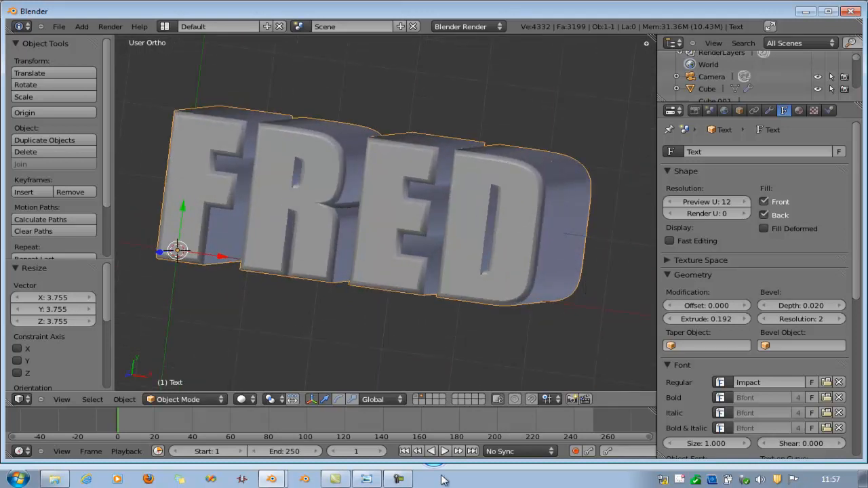
click(366, 479)
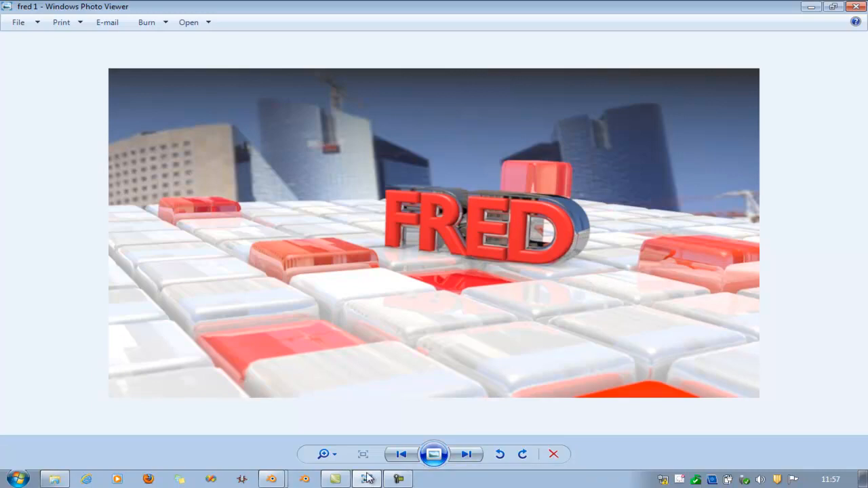
click(276, 460)
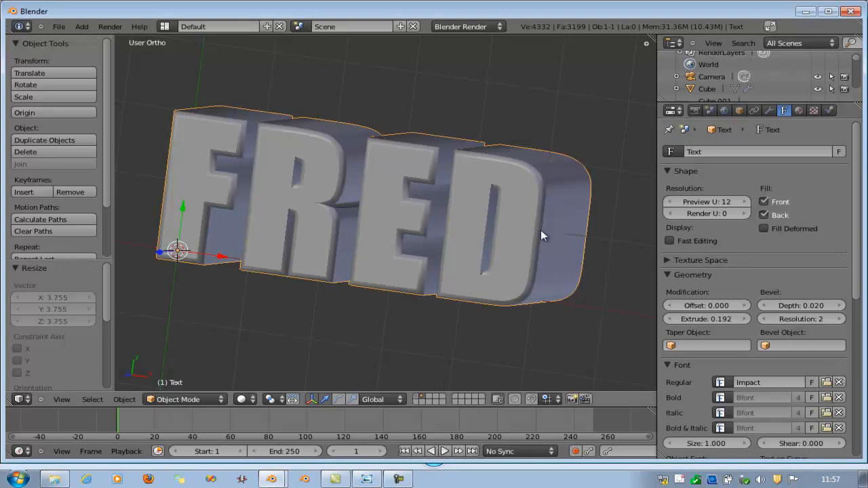
Duplicate the FRED text in place and set the copy's offset to 0.008.
key(KP_7)
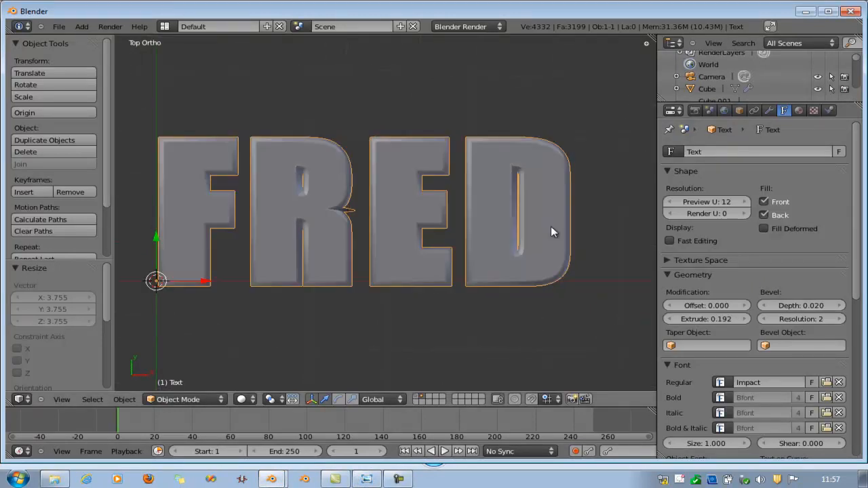
key(shift+d)
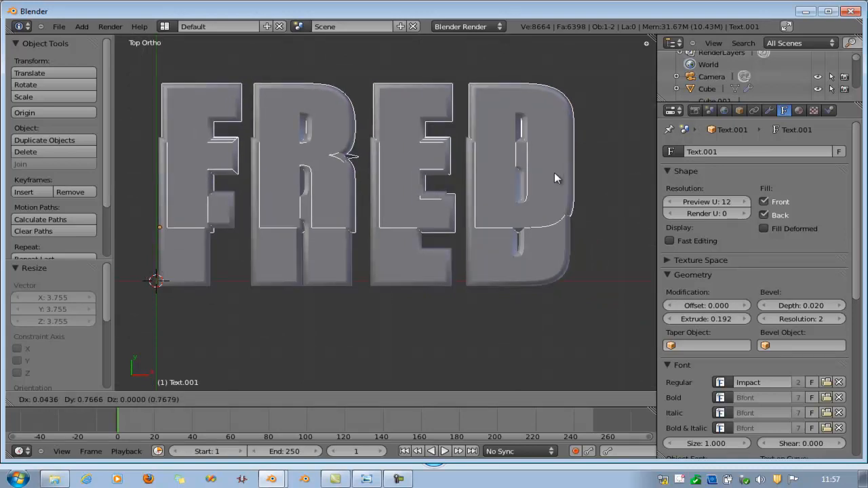
click(554, 172)
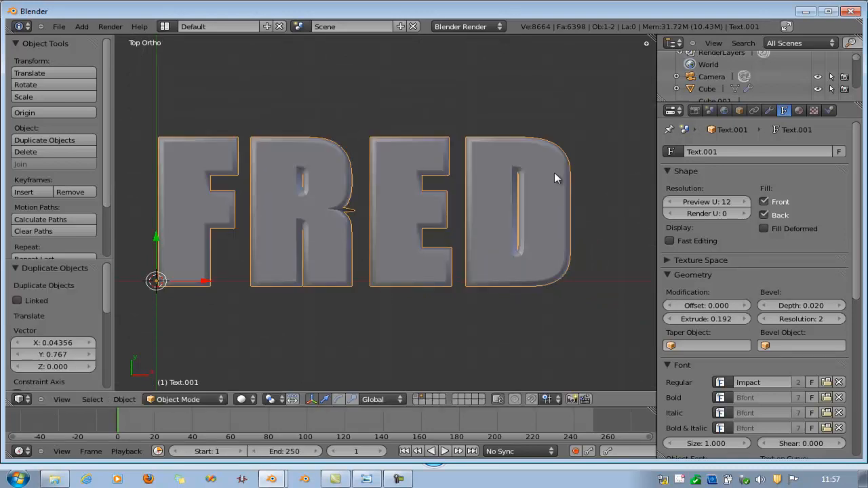
click(745, 308)
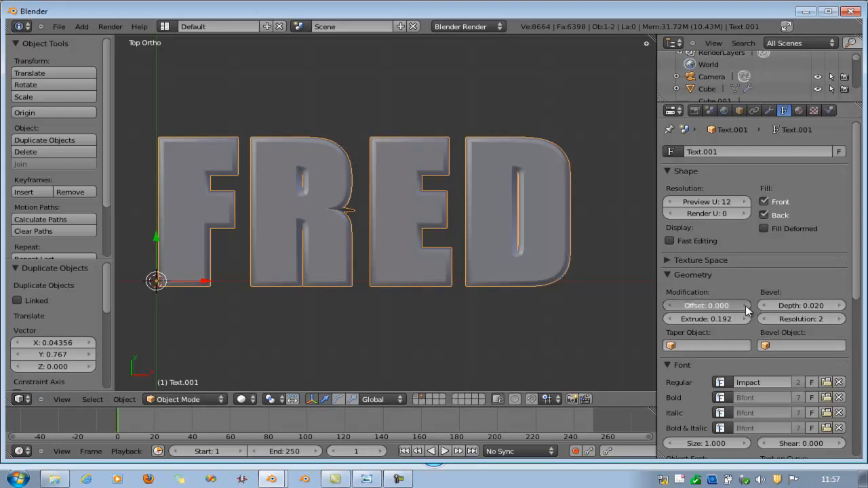
click(746, 308)
click(746, 308)
click(745, 308)
click(746, 308)
click(745, 308)
click(746, 308)
click(746, 308)
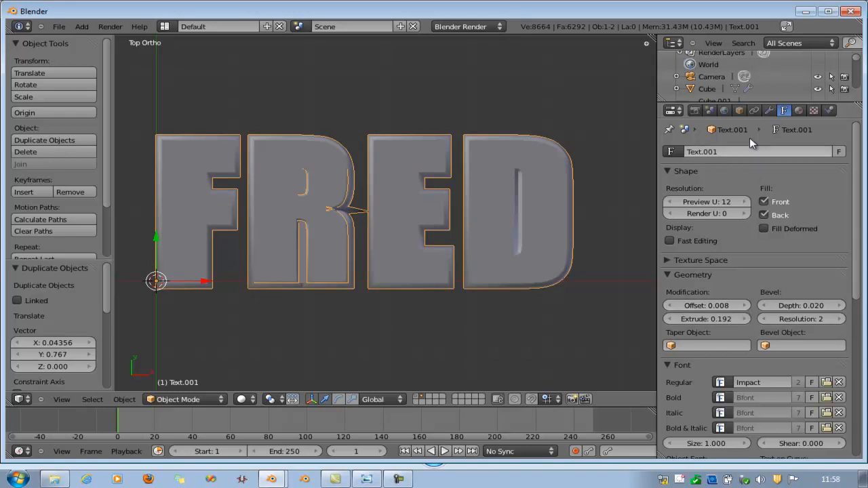
Select the original Text object in the enlarged outliner and move it up about 0.087 along the Z axis.
drag(746, 104, 748, 274)
scroll(746, 251, down, 2)
scroll(746, 251, down, 15)
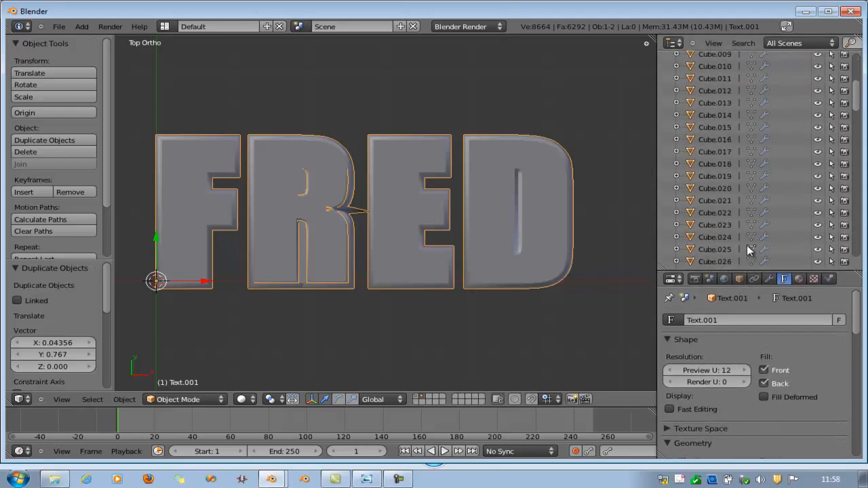
scroll(859, 222, down, 10)
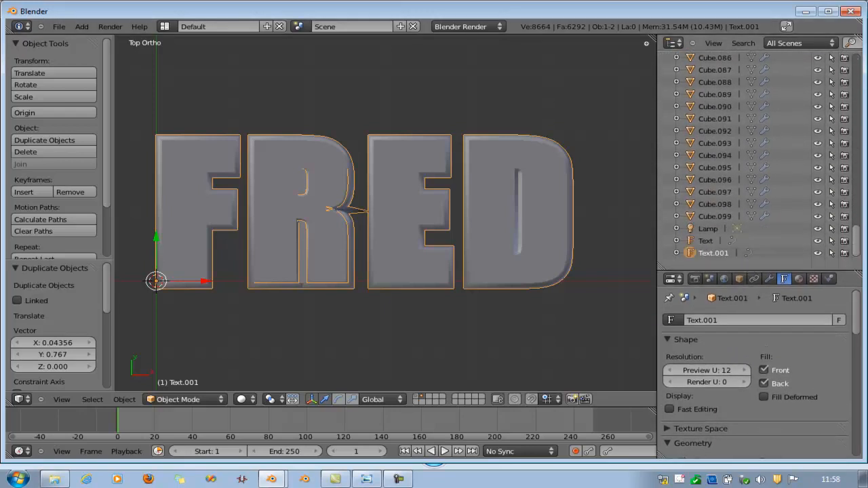
click(707, 242)
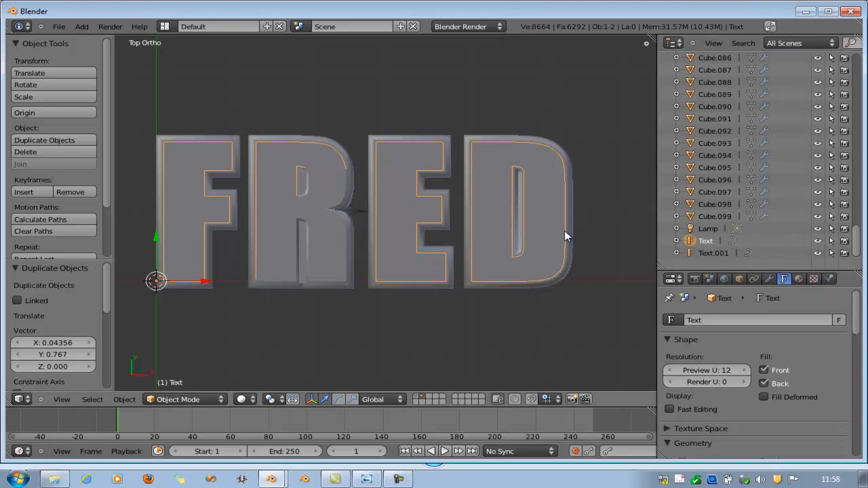
key(KP_3)
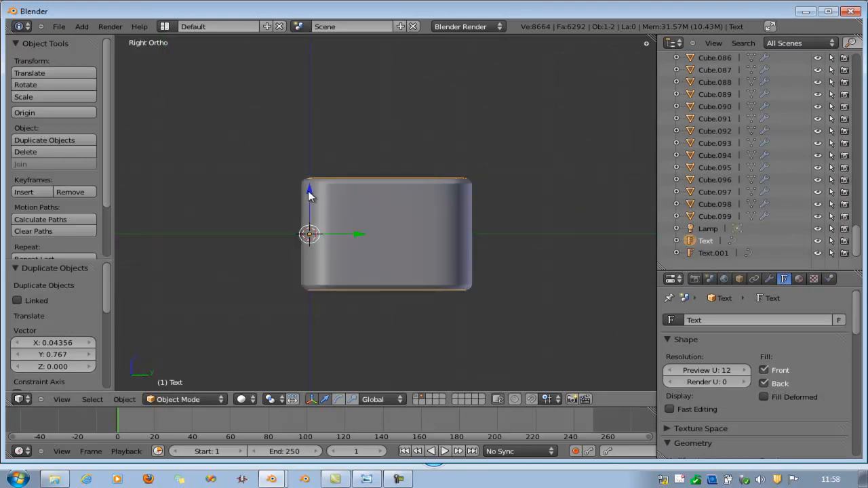
drag(309, 194, 310, 189)
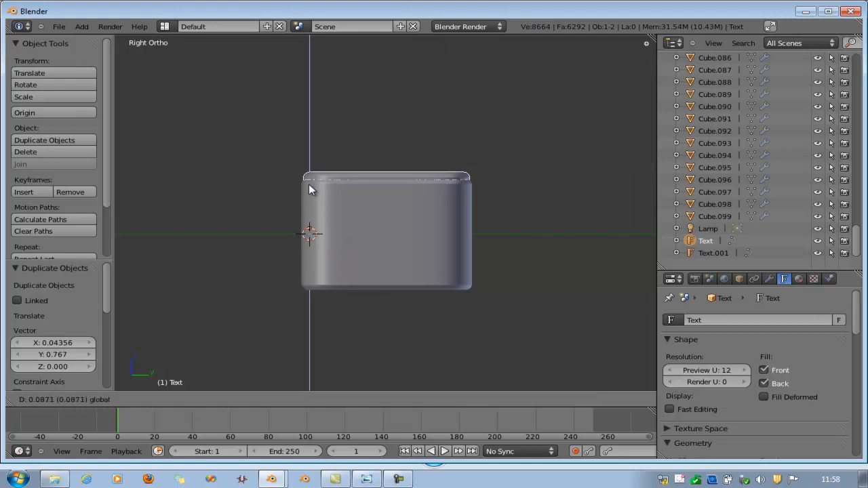
click(310, 191)
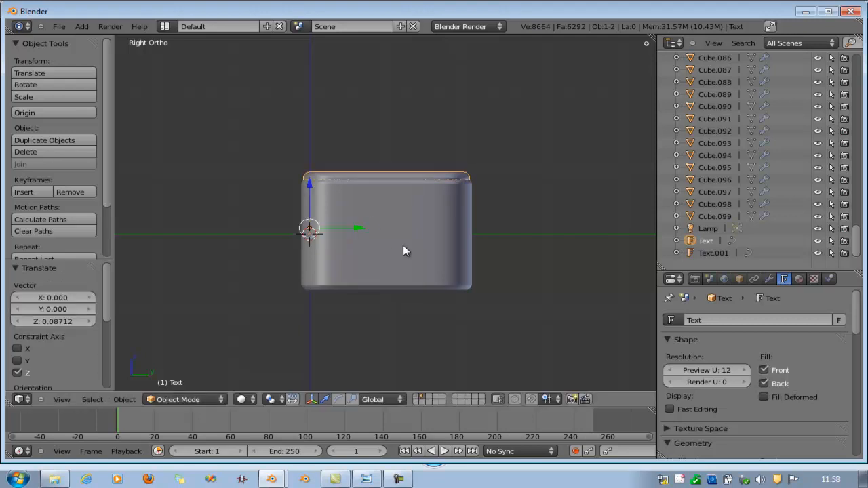
Select the duplicate Text.001 and set its offset to 0.023.
scroll(758, 358, down, 3)
click(742, 376)
click(742, 376)
click(742, 377)
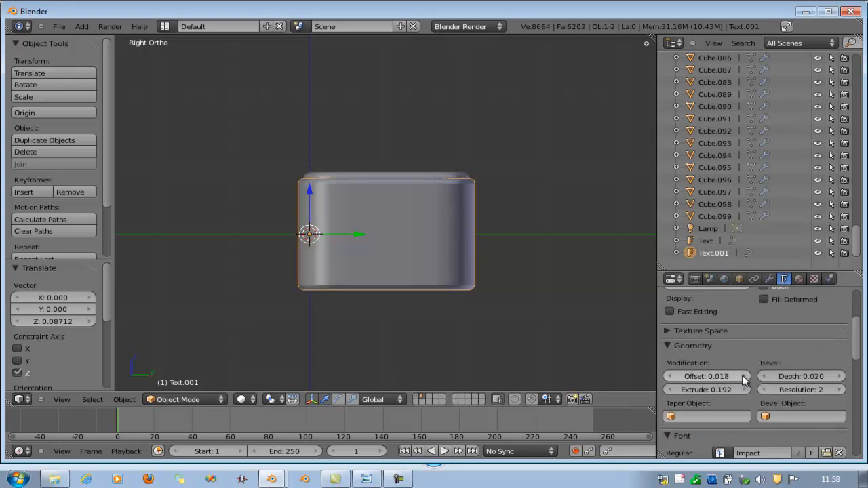
click(742, 376)
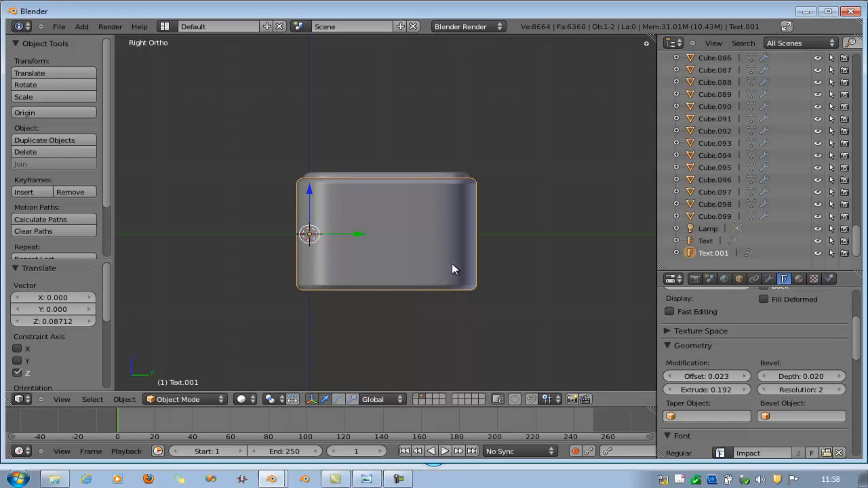
Inspect the two layered FRED texts from several angles and check them against the lettering in the reference picture.
key(KP_1)
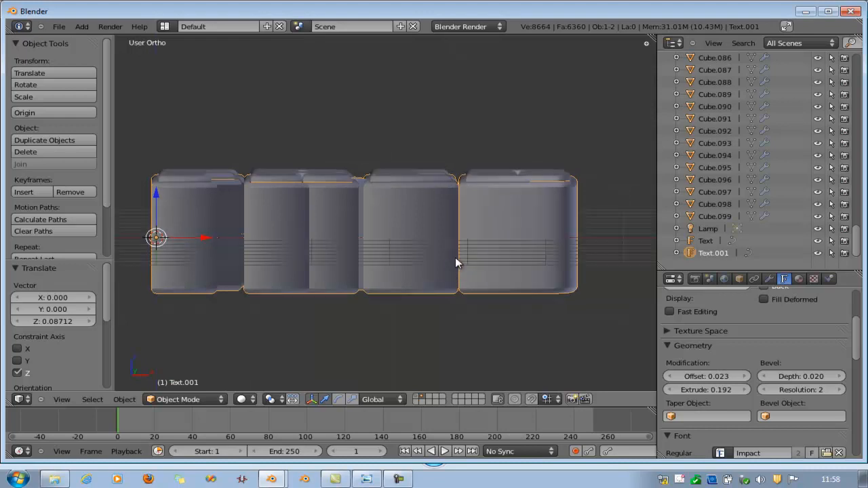
key(KP_7)
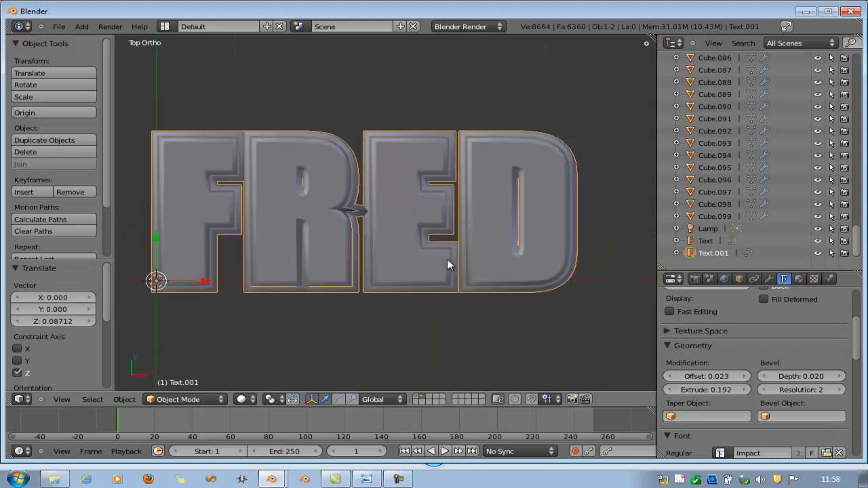
scroll(447, 259, down, 5)
scroll(449, 262, up, 3)
scroll(420, 260, up, 4)
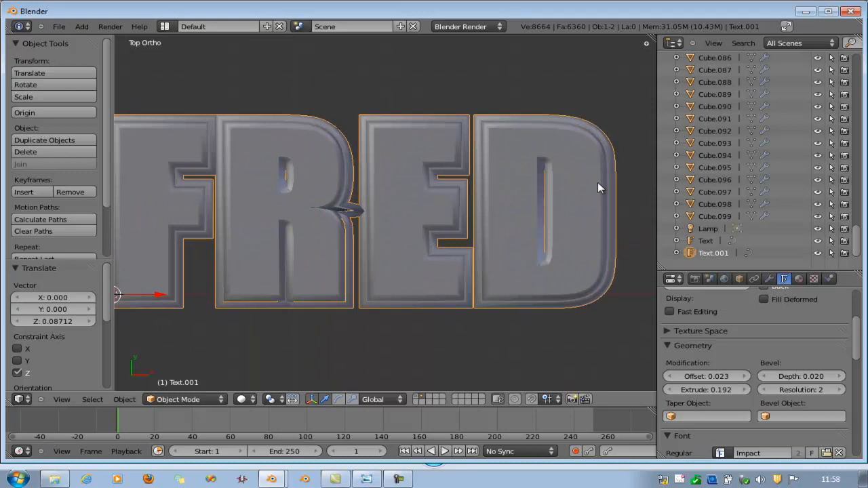
middle_drag(554, 289, 511, 267)
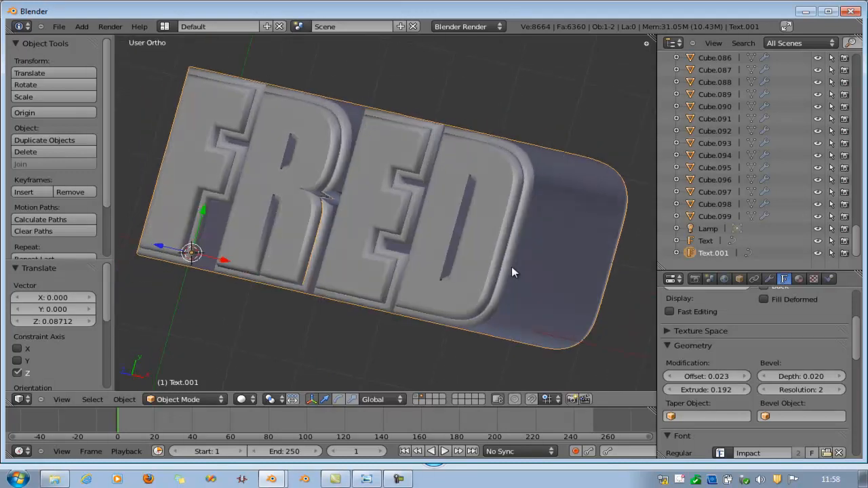
click(367, 480)
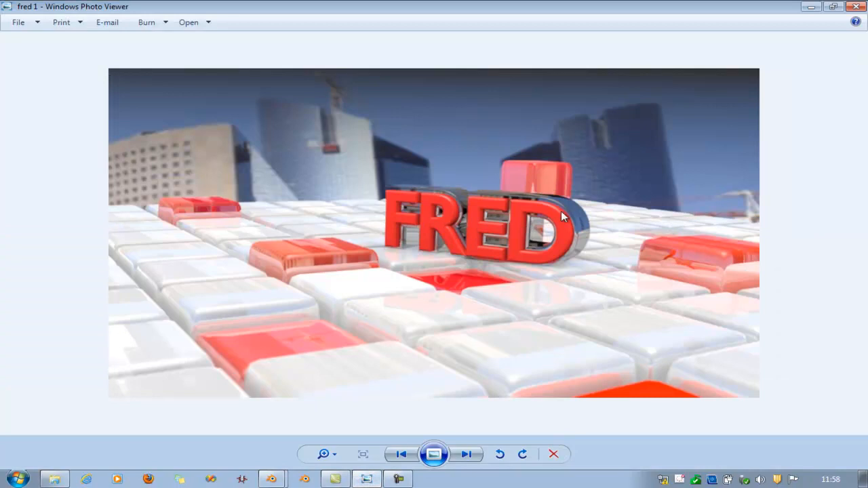
scroll(561, 211, up, 2)
scroll(606, 208, down, 2)
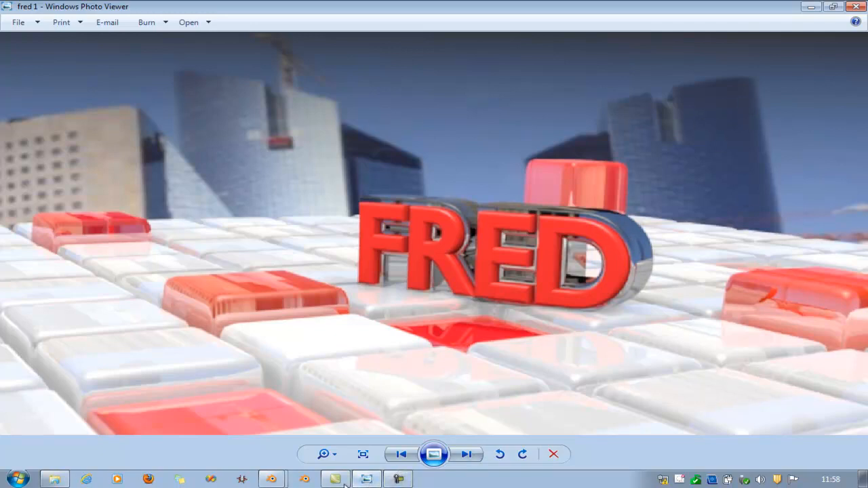
click(275, 475)
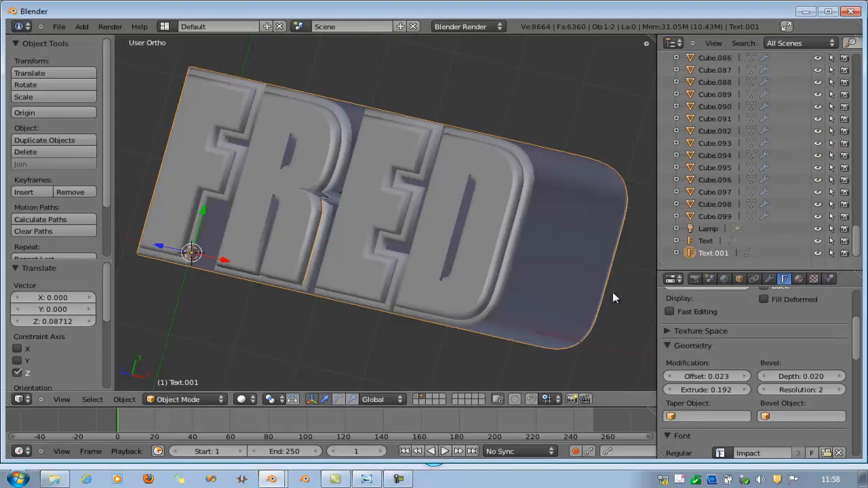
Give the Text.001 object a new material with diffuse intensity 1.000 and specular intensity 1.000.
click(800, 279)
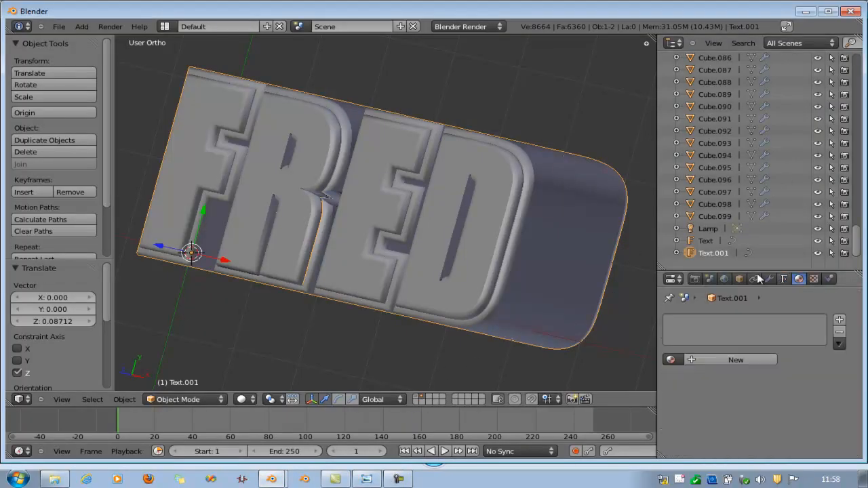
drag(760, 268, 755, 119)
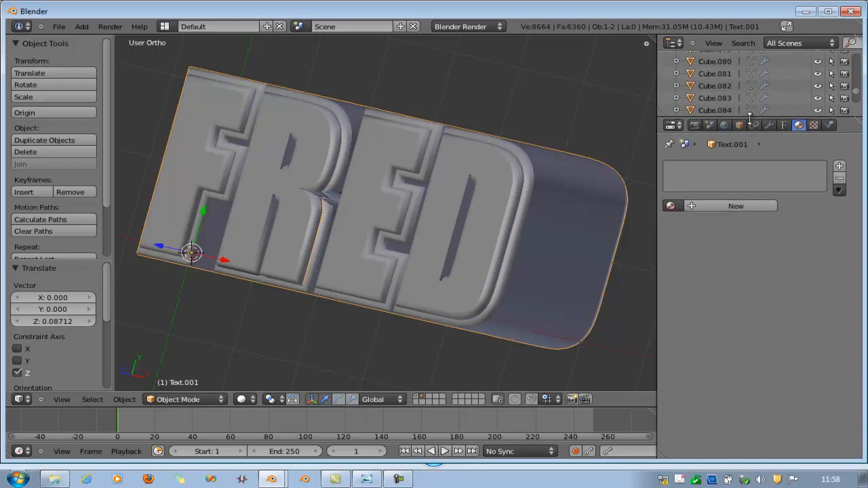
click(756, 207)
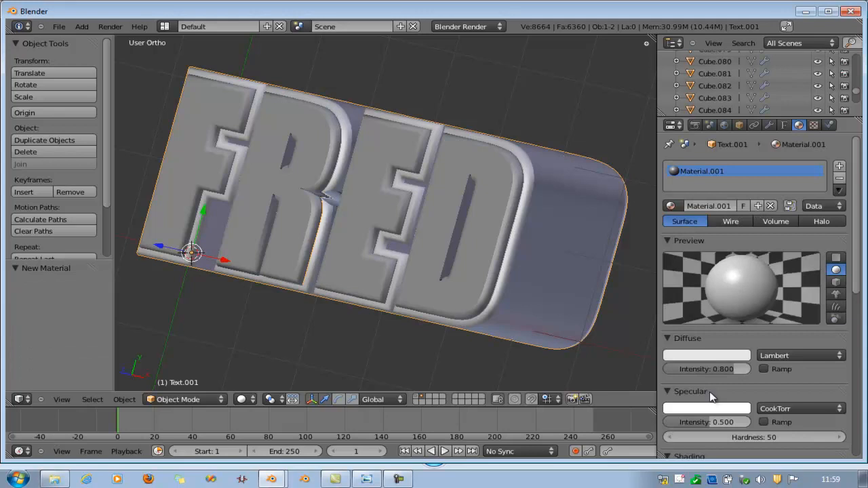
drag(730, 371, 780, 371)
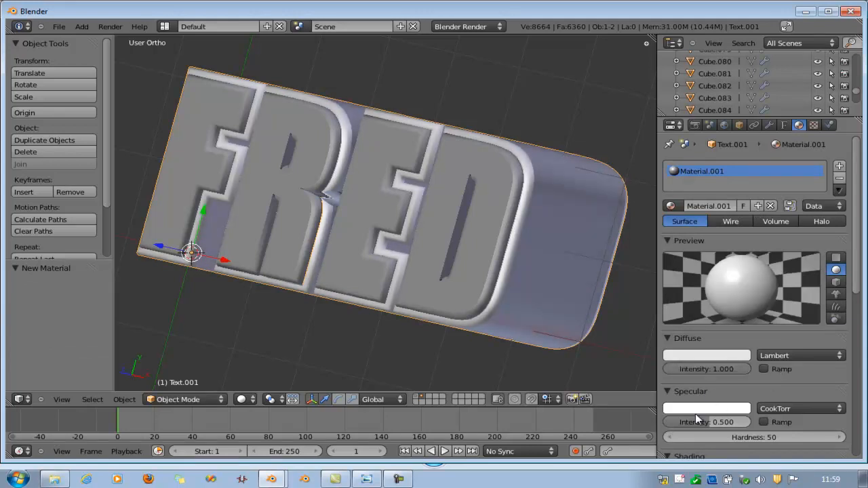
drag(704, 424, 784, 426)
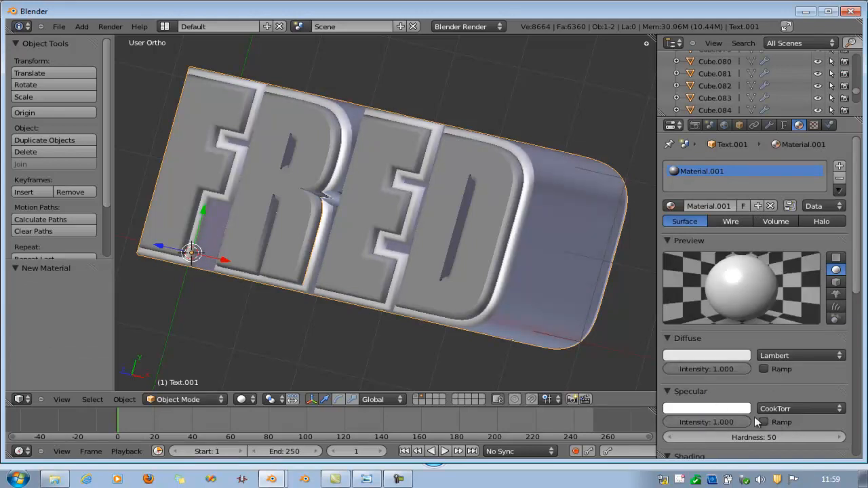
Enable mirror reflection on the Text.001 material, raise its reflectivity strongly and check the material preview.
scroll(730, 411, down, 3)
scroll(730, 406, down, 2)
scroll(730, 407, down, 2)
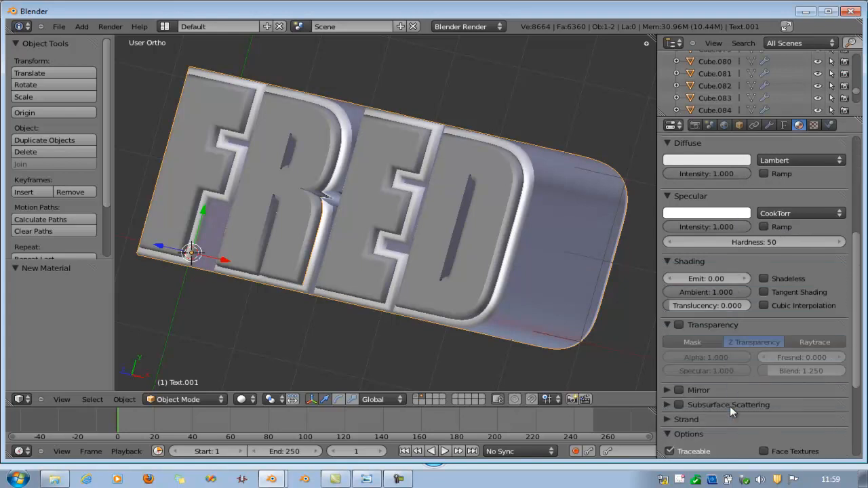
click(667, 390)
scroll(692, 383, down, 3)
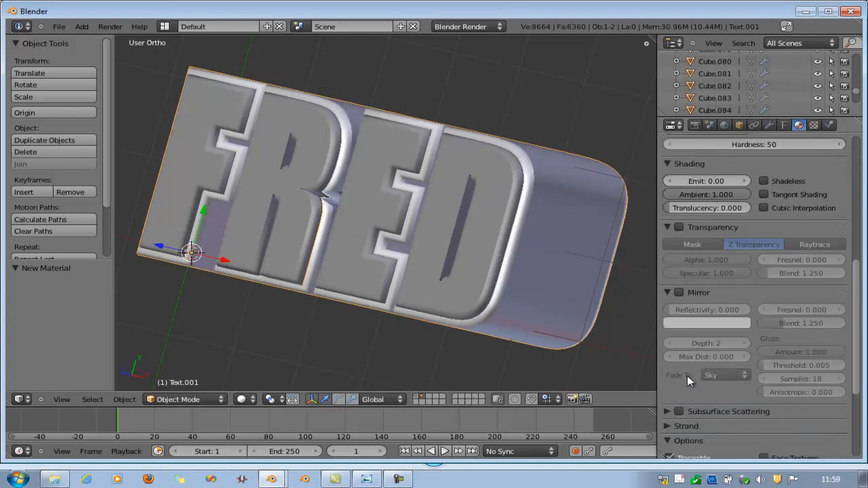
click(679, 293)
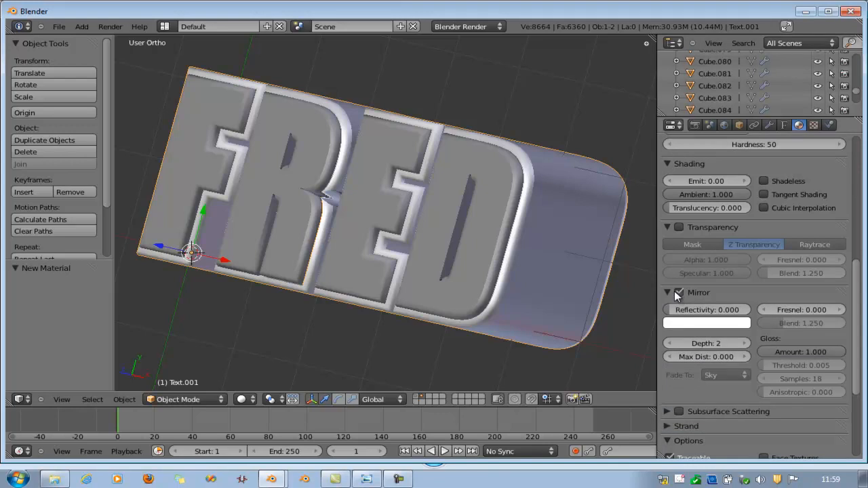
drag(676, 310, 746, 309)
scroll(727, 312, up, 5)
scroll(727, 312, up, 3)
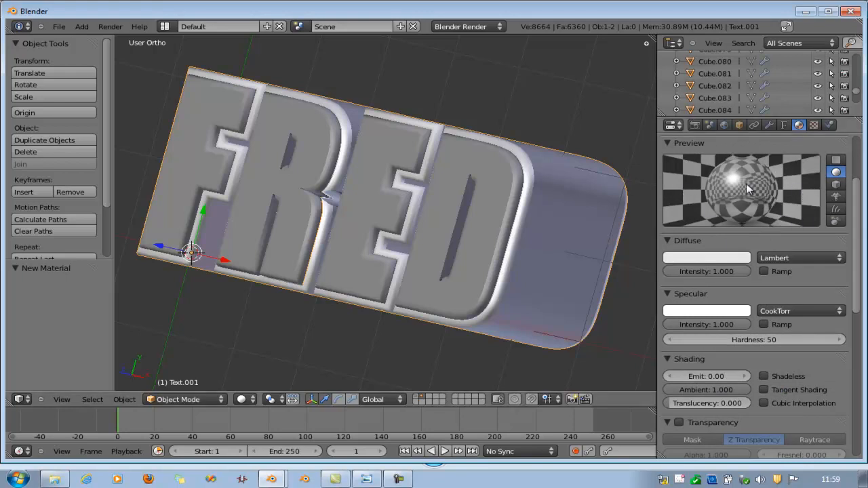
Select the front Text object and give it a new material with diffuse intensity 1.000 and specular intensity 0.000.
right_click(506, 162)
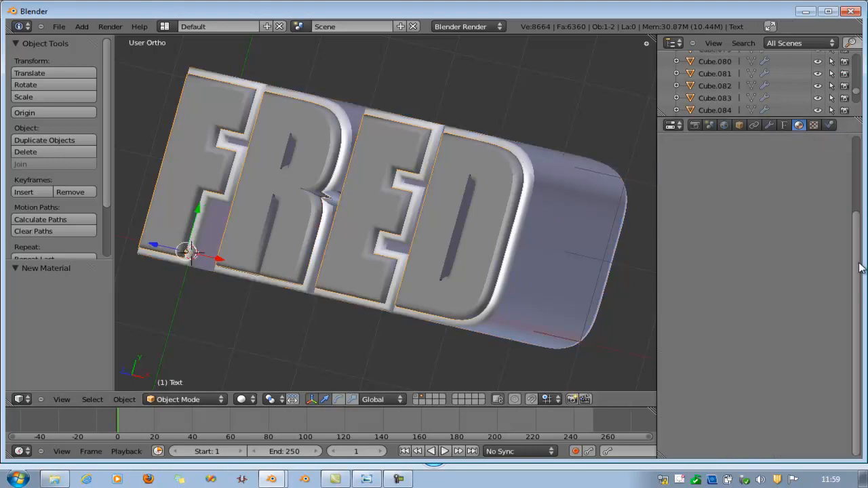
scroll(865, 203, up, 3)
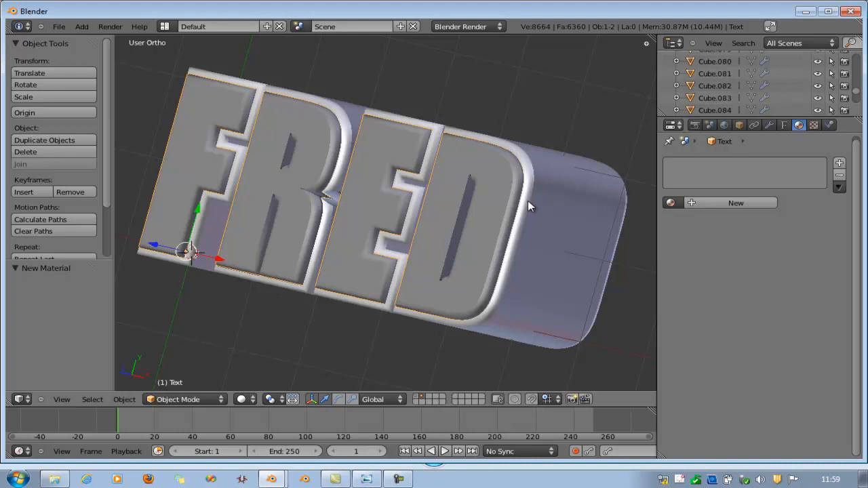
click(717, 199)
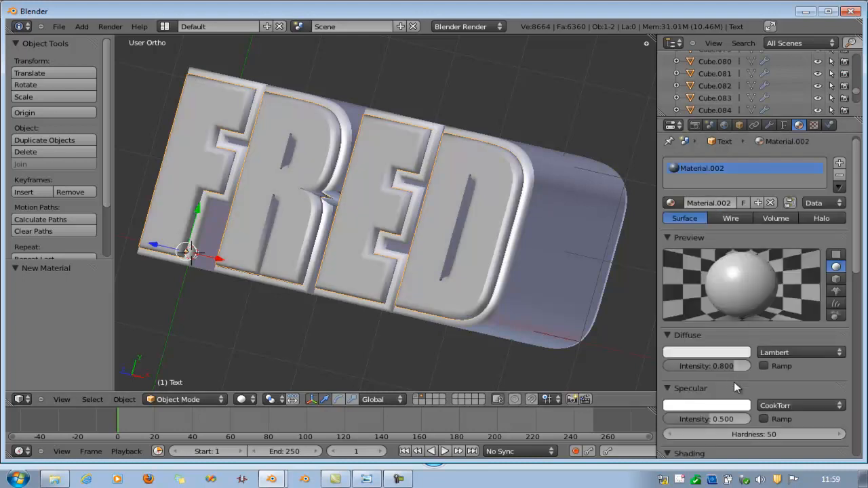
drag(737, 366, 766, 367)
drag(710, 424, 625, 425)
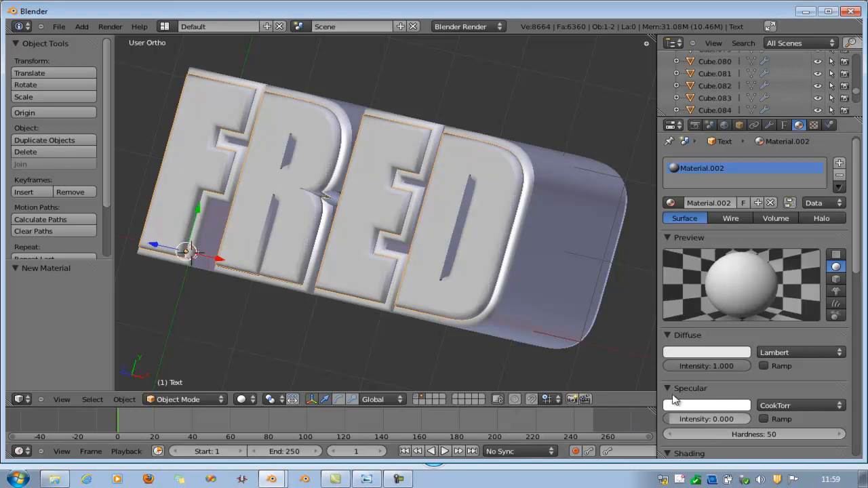
Check the lettering in the reference picture and set the Text material's specular intensity to about 0.444.
click(369, 481)
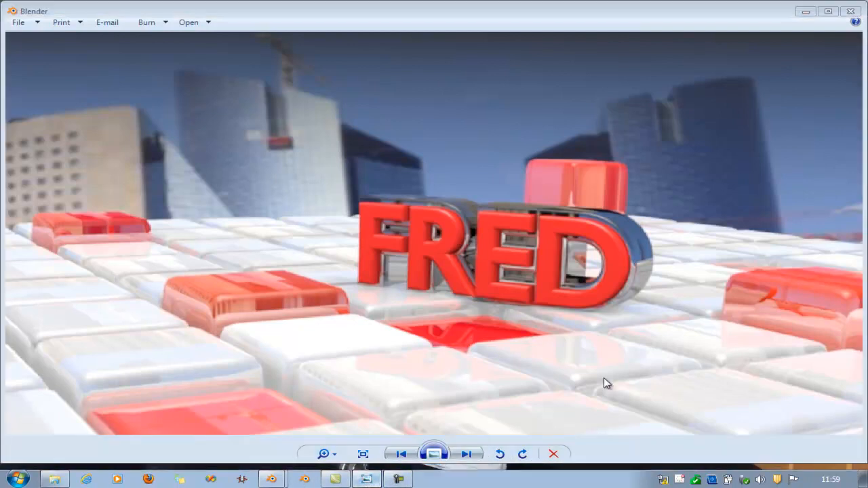
click(811, 7)
drag(671, 418, 701, 420)
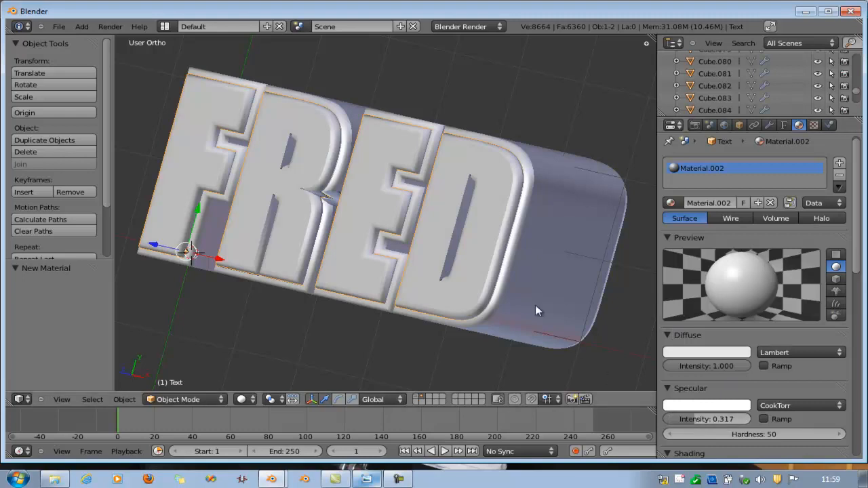
drag(709, 420, 703, 417)
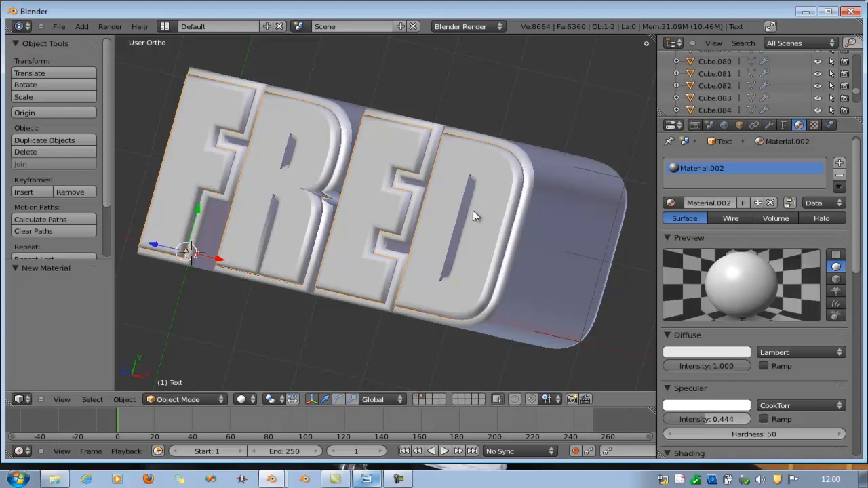
Set the Text material's diffuse colour to bright red, with R at 1.000 and green and blue lowered.
click(717, 353)
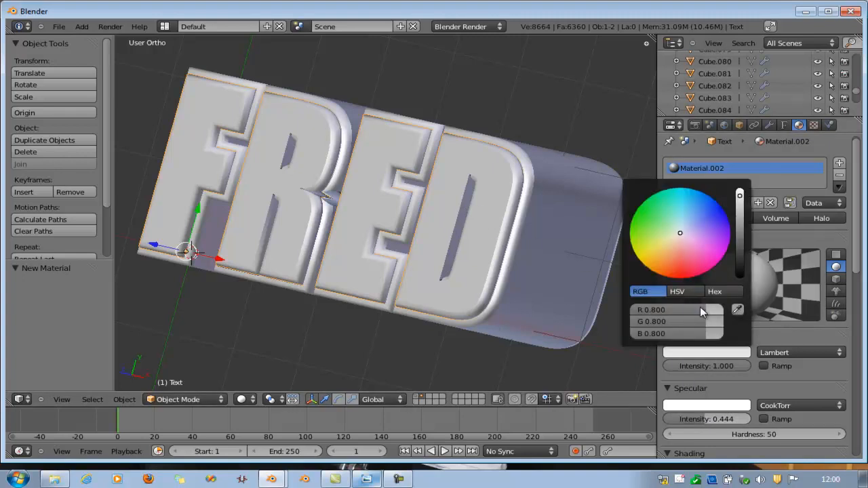
drag(706, 309, 737, 316)
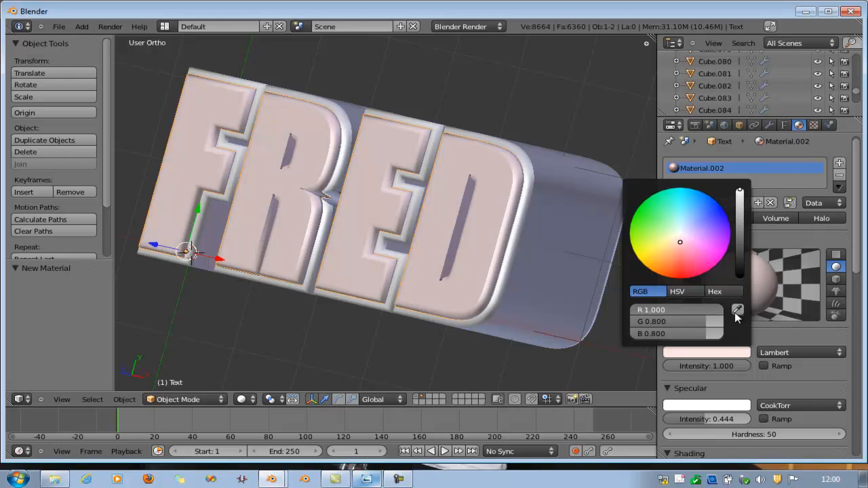
drag(706, 320, 528, 334)
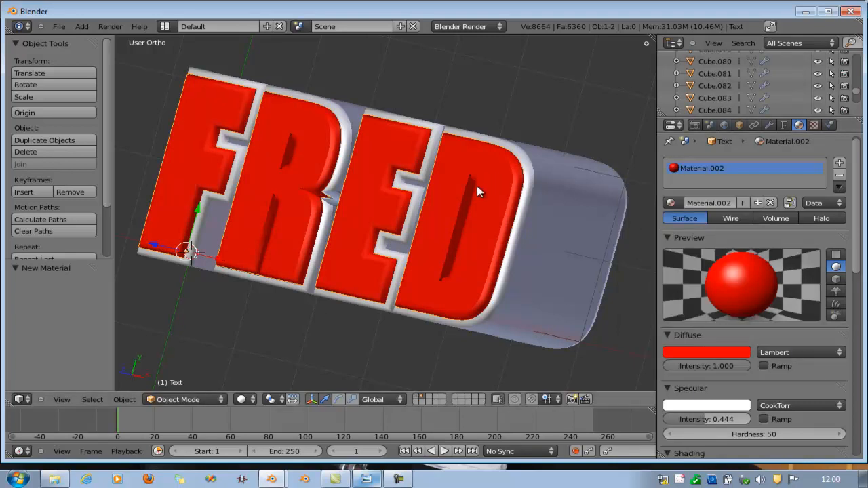
Add Text.001 to the selection, move both FRED texts to the first layer and show that layer with the cube floor.
right_click(544, 178)
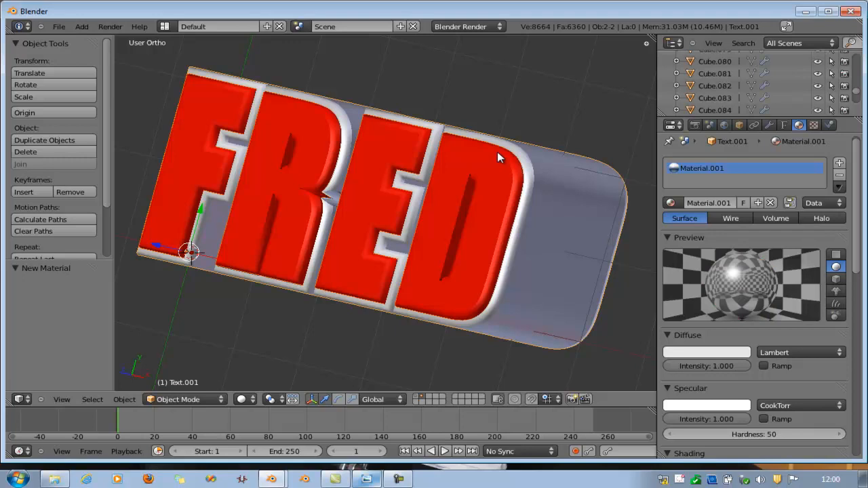
key(m)
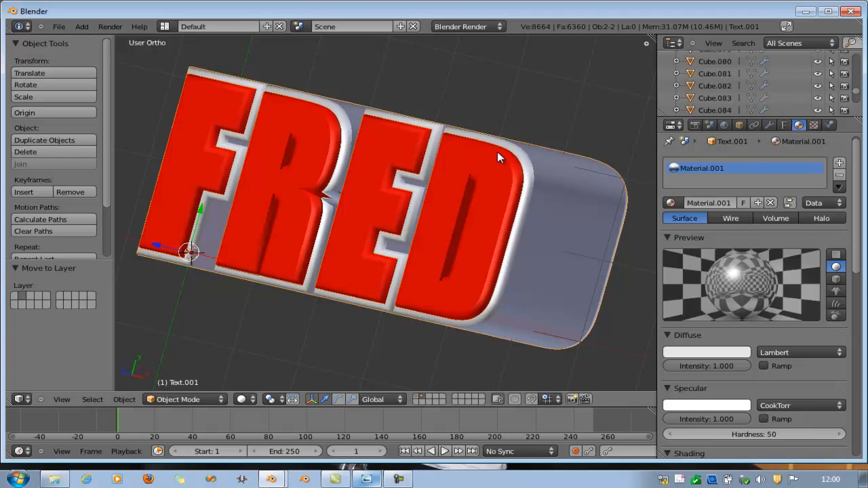
click(15, 298)
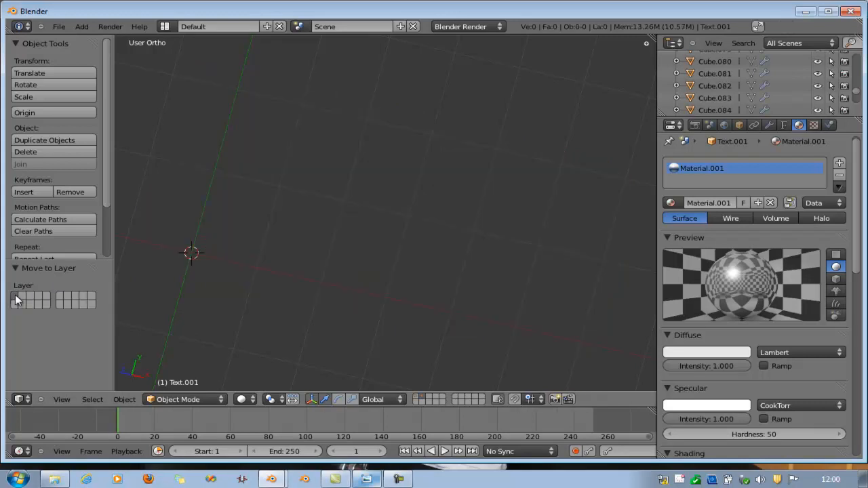
middle_drag(380, 276, 477, 271)
middle_drag(343, 252, 475, 285)
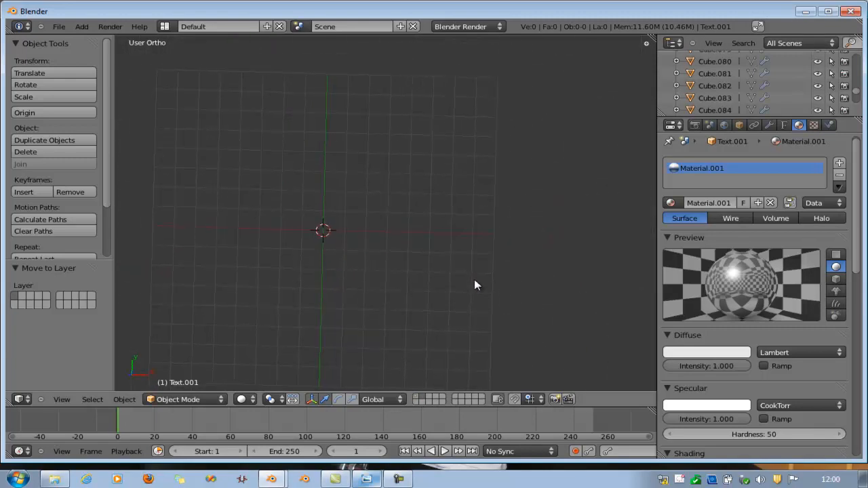
click(415, 397)
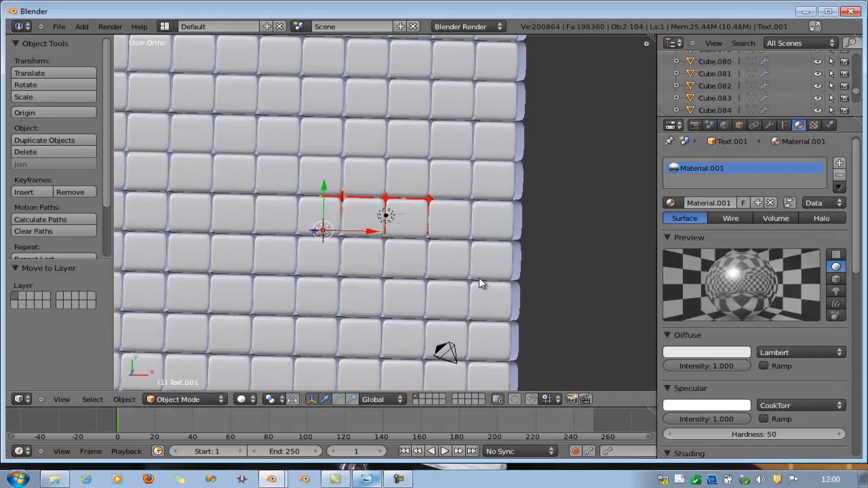
Move both FRED texts up about 1.959 along the Z axis, clear of the cube floor.
mouse_move(490, 266)
middle_down()
mouse_move(430, 263)
mouse_move(382, 238)
mouse_move(354, 242)
mouse_move(434, 249)
mouse_move(361, 249)
mouse_move(329, 239)
middle_up()
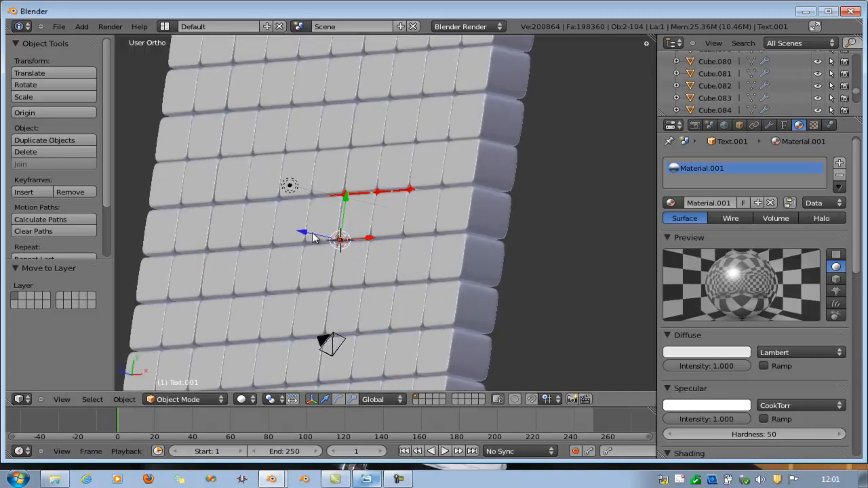
key(g)
key(z)
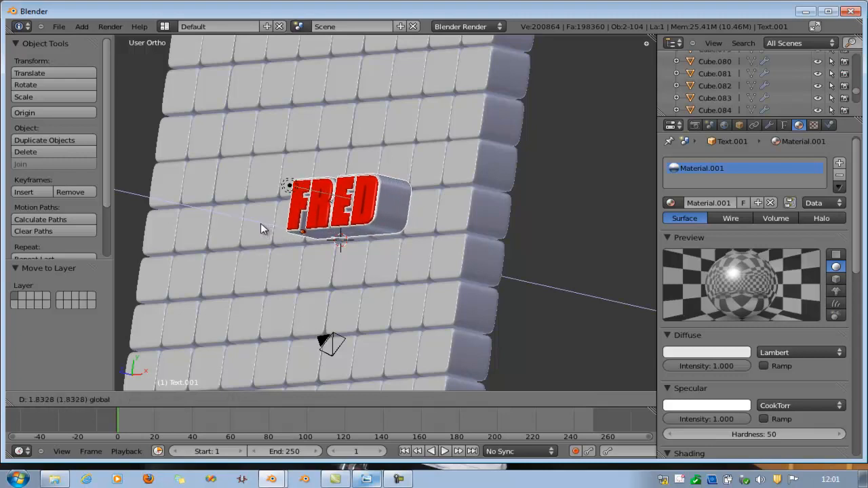
click(259, 222)
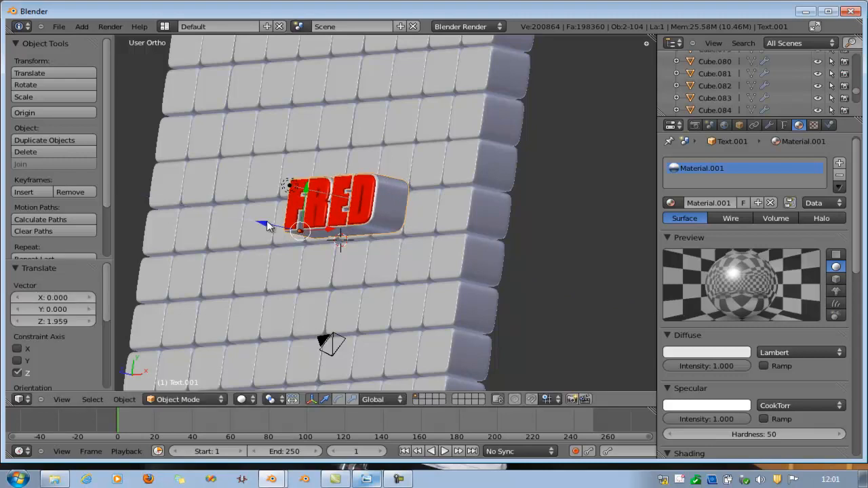
Check the camera view, then rotate both FRED texts 90 degrees about the global X axis in the right side view.
key(KP_0)
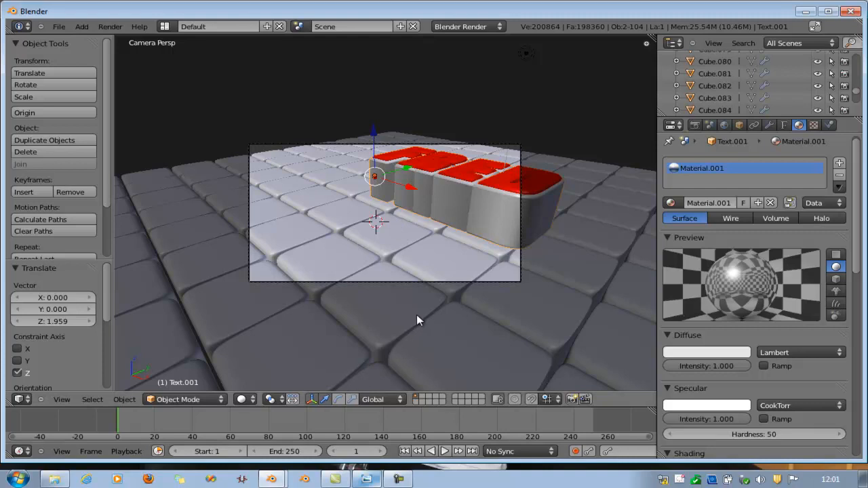
key(KP_3)
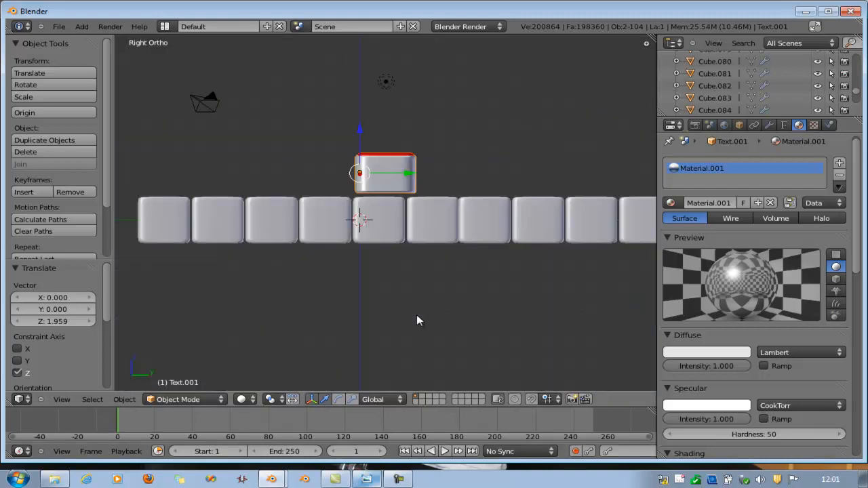
key(r)
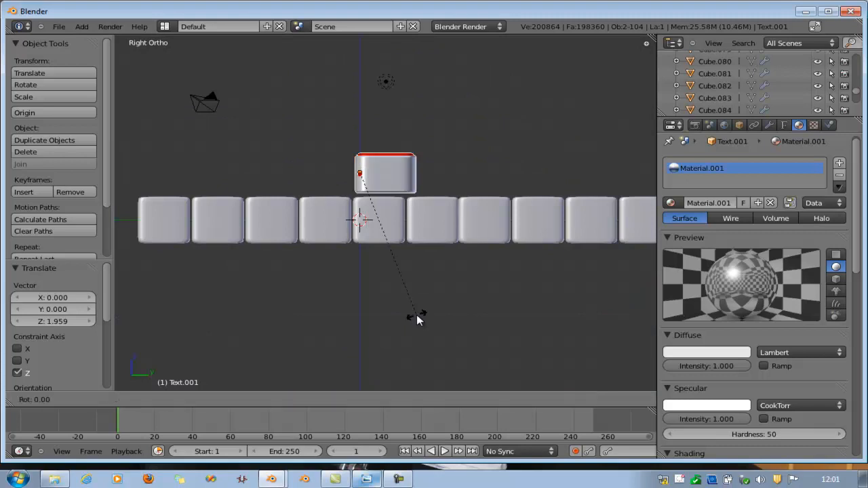
key(x)
text(90)
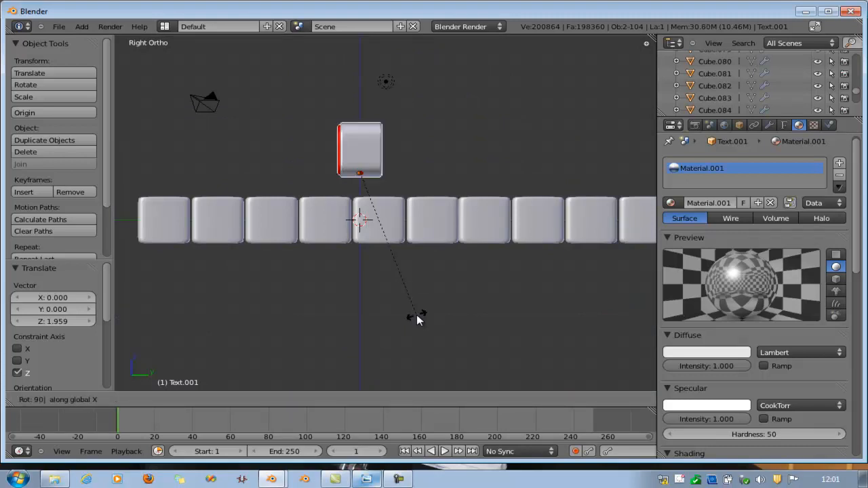
key(Return)
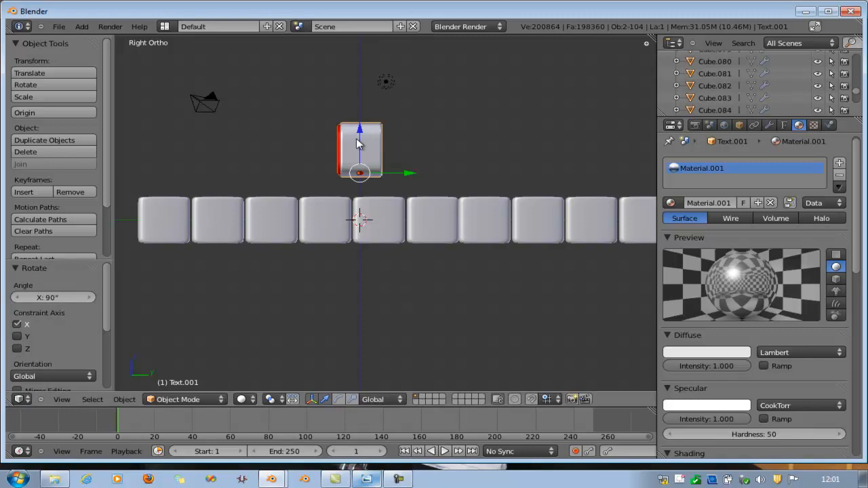
Lower both FRED texts about 0.884 along the Z axis onto the cube floor and check their placement from an angle.
drag(363, 132, 364, 147)
scroll(325, 176, up, 2)
scroll(327, 182, up, 2)
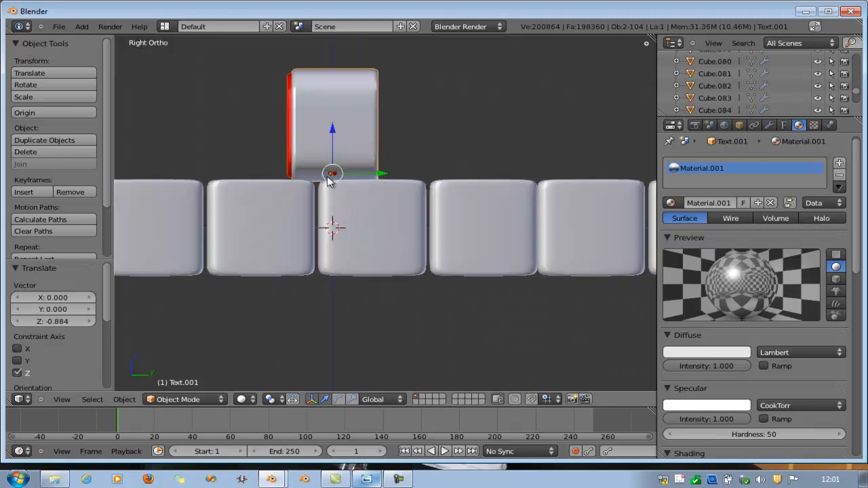
middle_drag(300, 213, 376, 205)
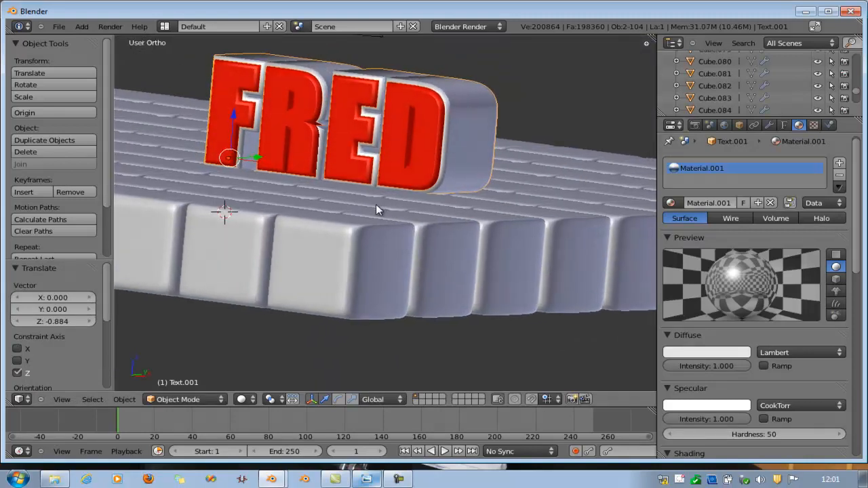
scroll(377, 199, down, 1)
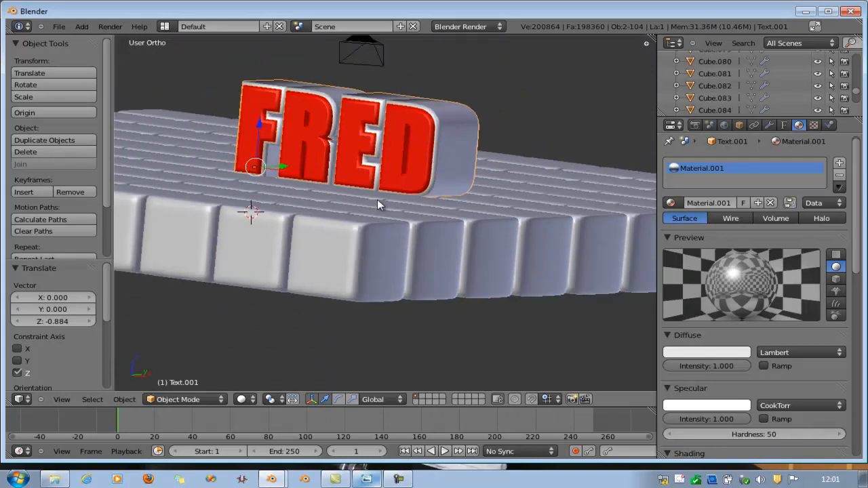
Render the scene from the camera view to check the FRED text and floor lighting, then close the render.
key(KP_0)
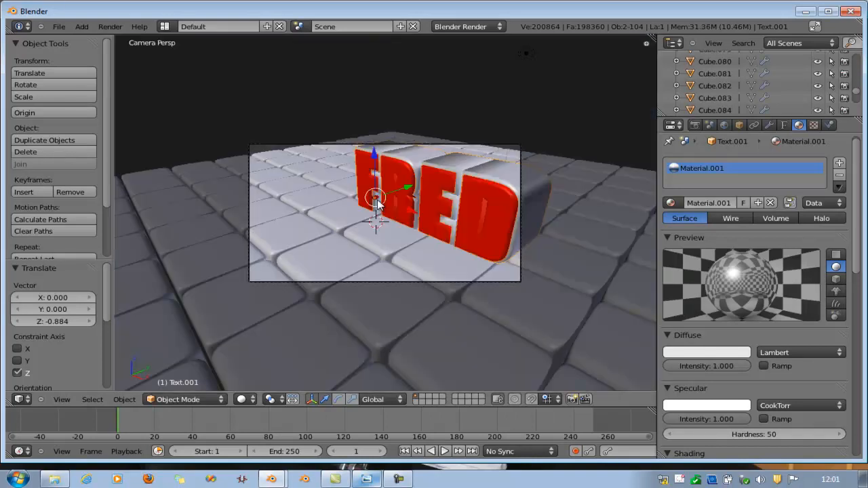
key(F12)
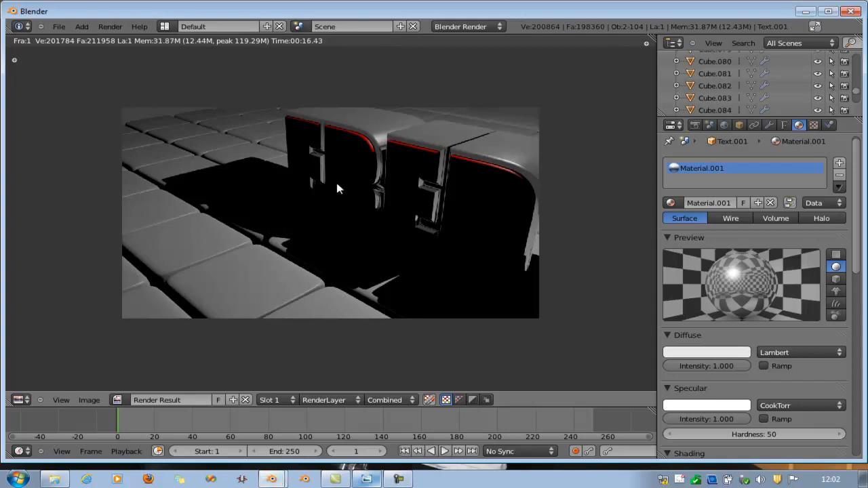
key(Escape)
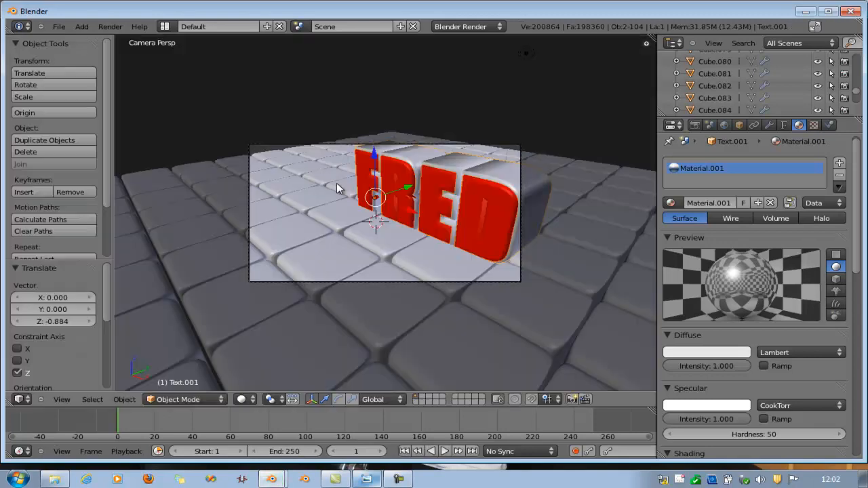
Enable Ambient Occlusion in the world settings and start a new test render.
click(725, 126)
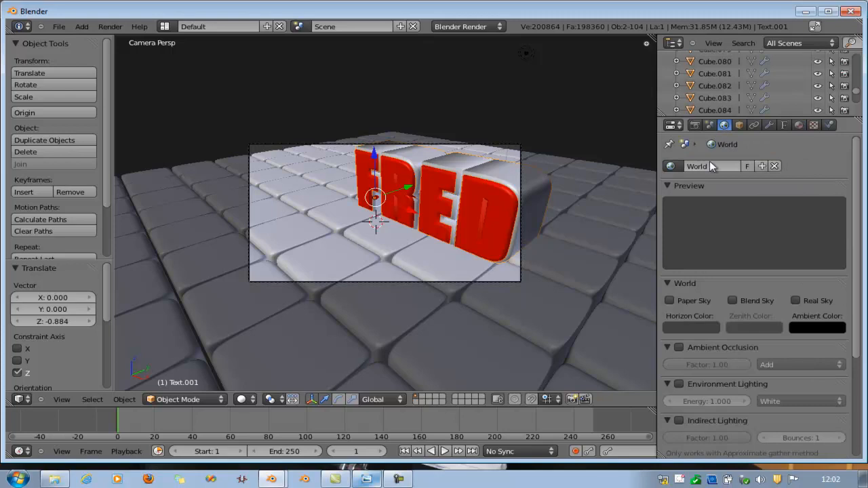
click(680, 347)
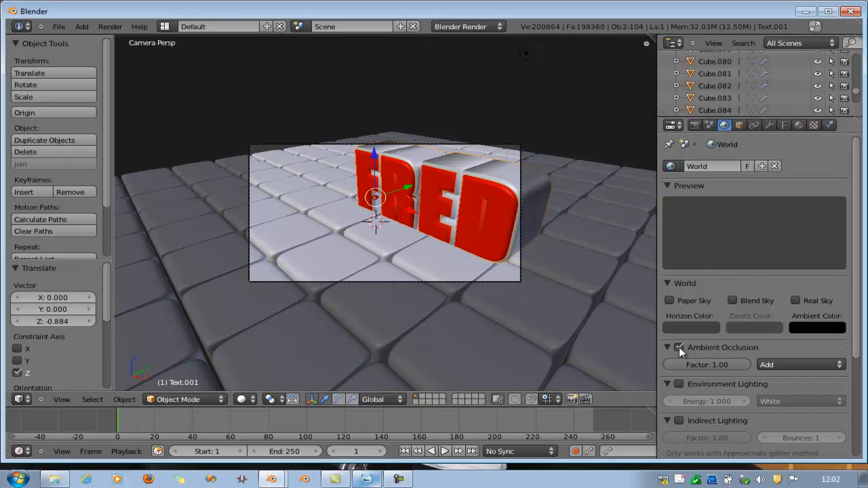
key(F12)
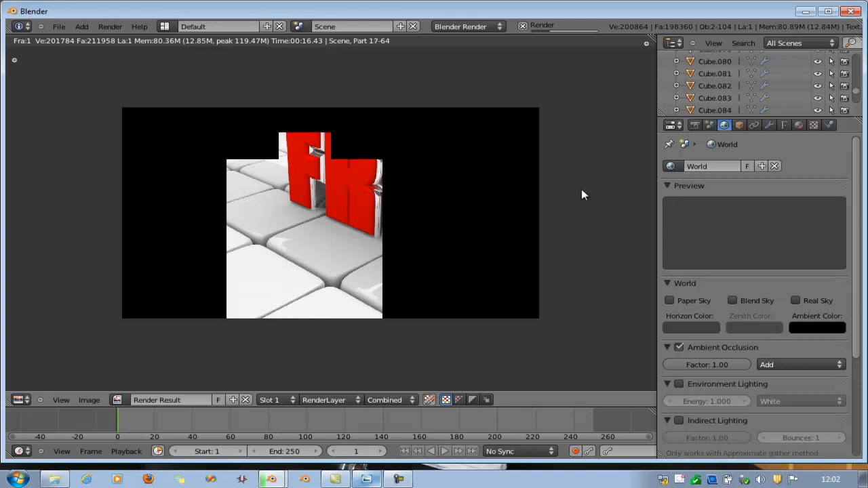
Reduce the render resolution to 39% and turn off Anti-Aliasing.
click(694, 125)
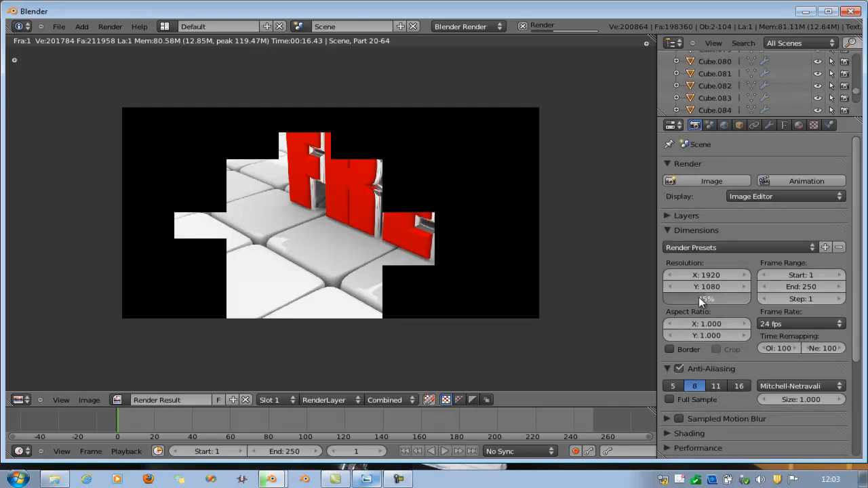
click(679, 369)
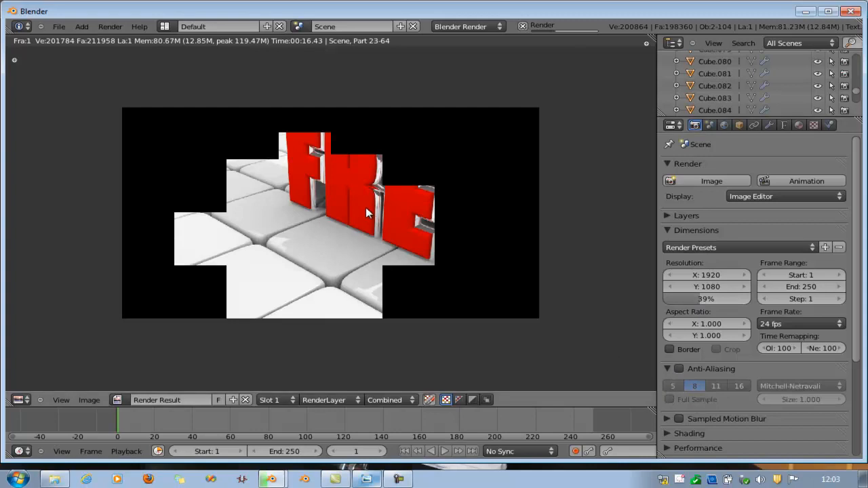
Examine the partly finished render of the text and floor up close, then cancel it and return to the scene.
scroll(364, 204, up, 3)
scroll(364, 203, down, 3)
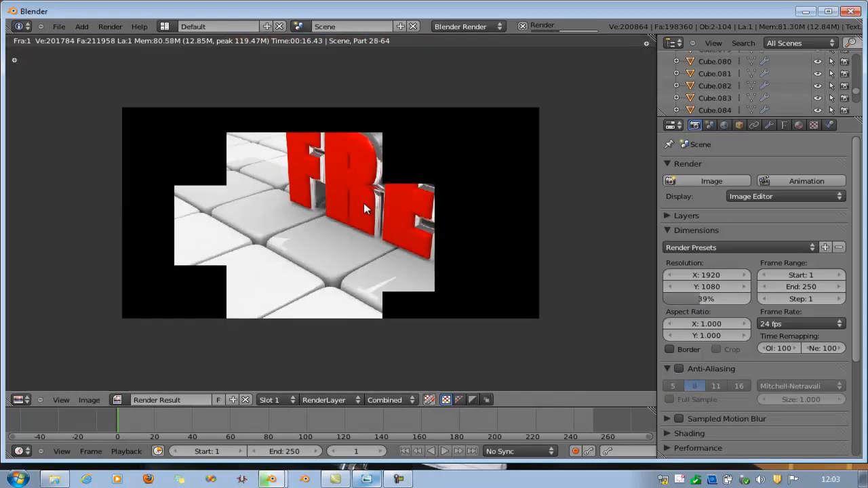
scroll(363, 203, down, 2)
scroll(363, 203, up, 3)
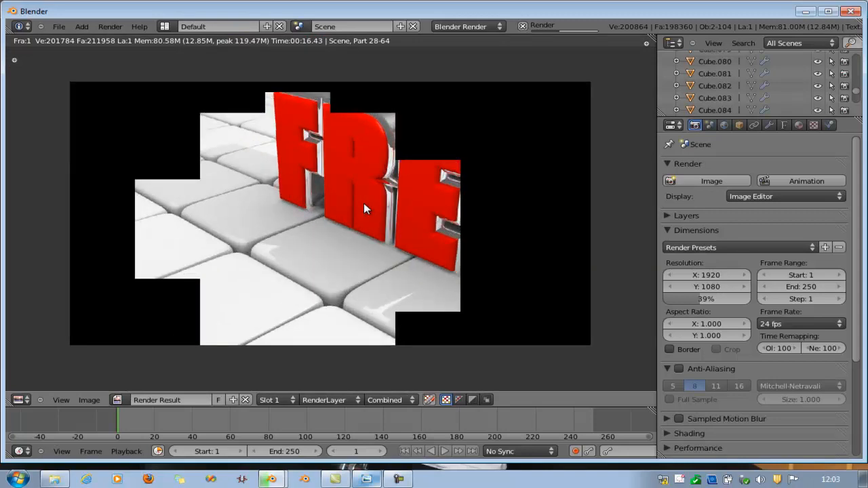
scroll(449, 208, up, 1)
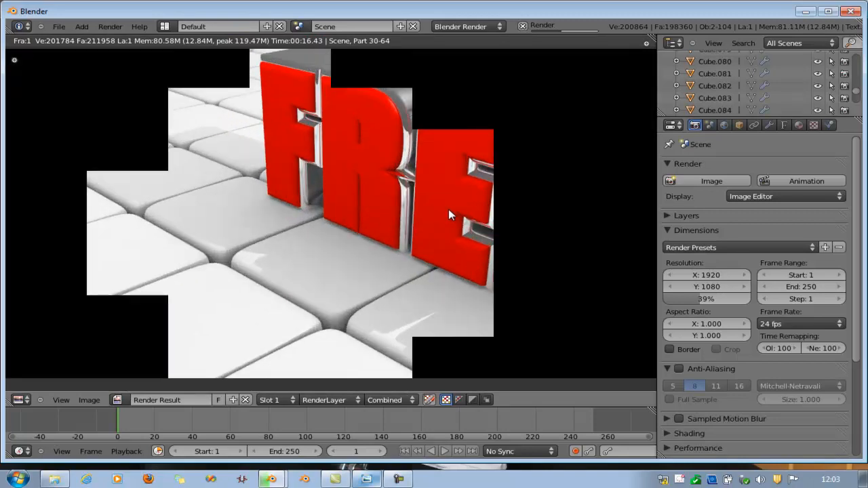
scroll(447, 210, down, 3)
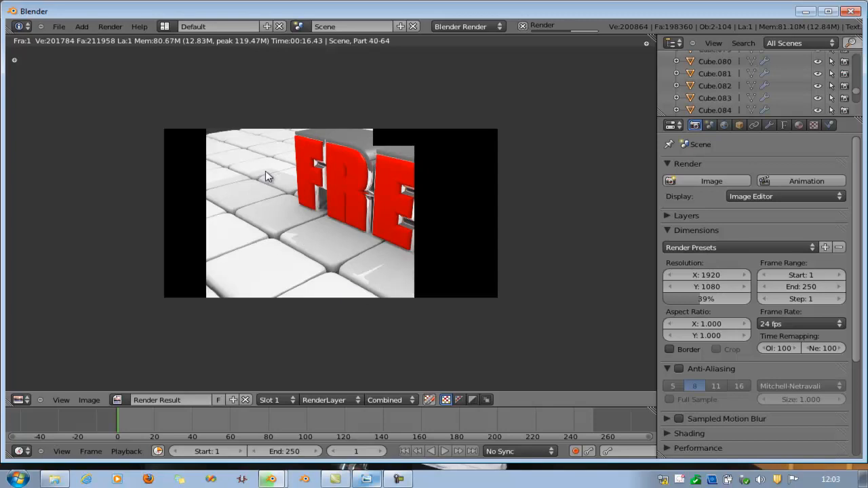
scroll(412, 181, up, 2)
scroll(413, 181, down, 2)
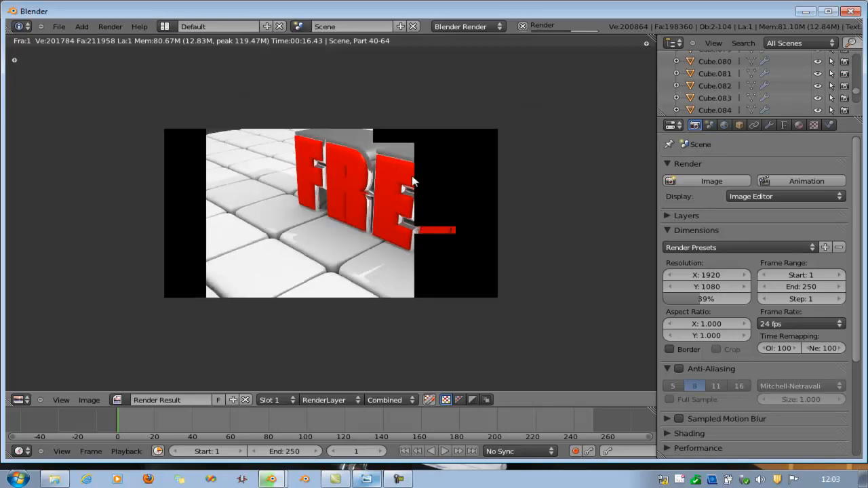
key(Escape)
key(Escape)
Select the floor's front corner cube in top view, enable Mirror on the shared floor material and raise its reflectivity.
scroll(425, 203, up, 1)
scroll(424, 203, down, 5)
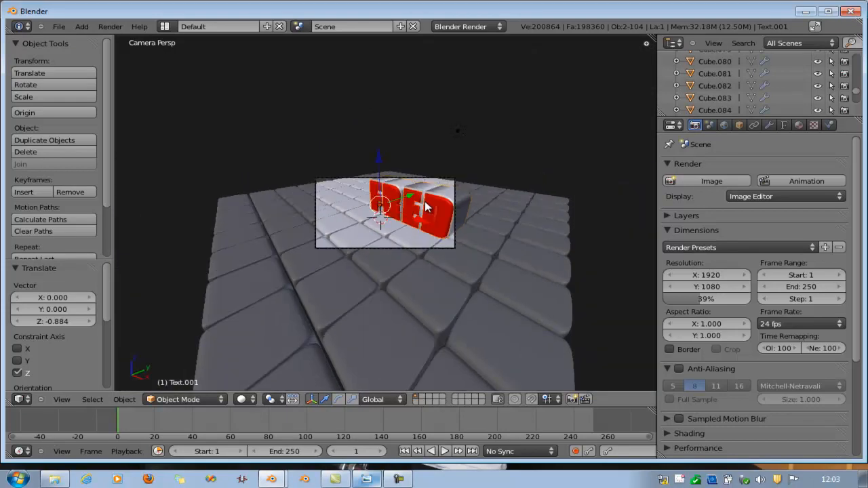
key(KP_7)
scroll(345, 201, down, 4)
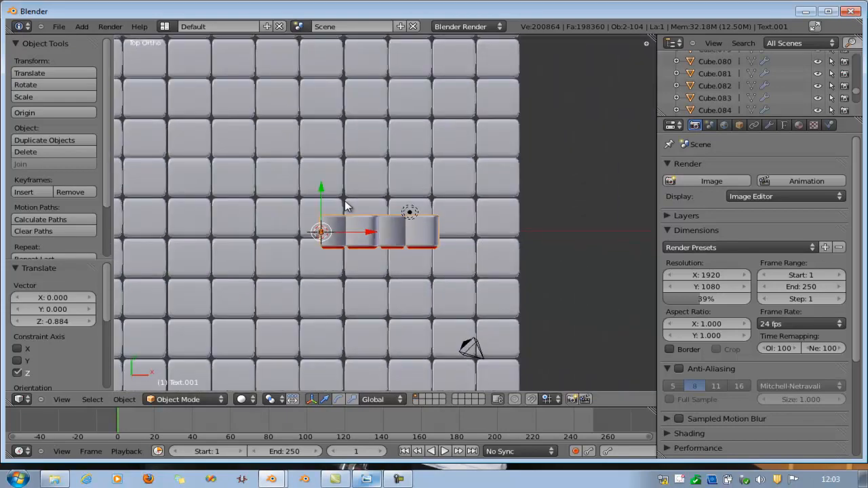
scroll(346, 205, down, 3)
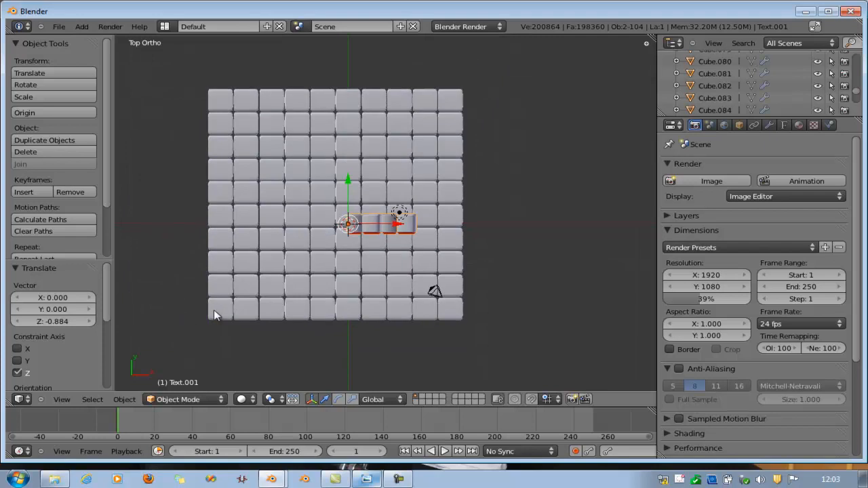
right_click(214, 311)
click(799, 126)
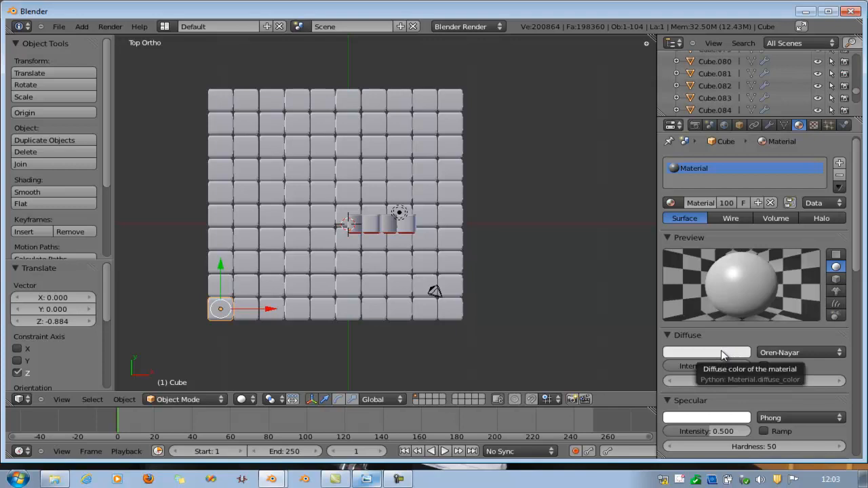
scroll(721, 350, down, 5)
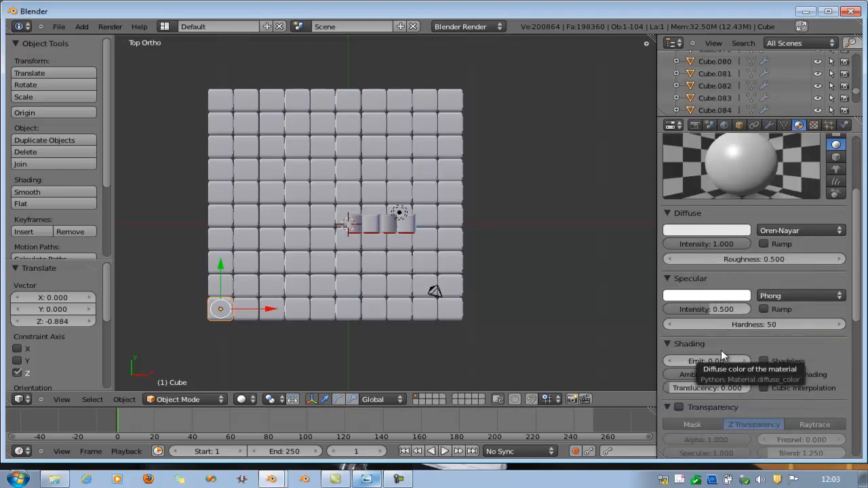
scroll(705, 371, down, 3)
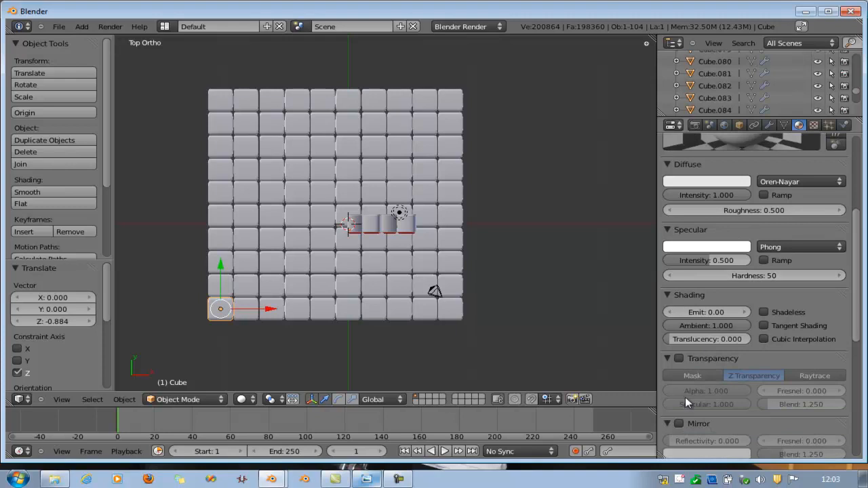
click(678, 425)
scroll(675, 424, down, 3)
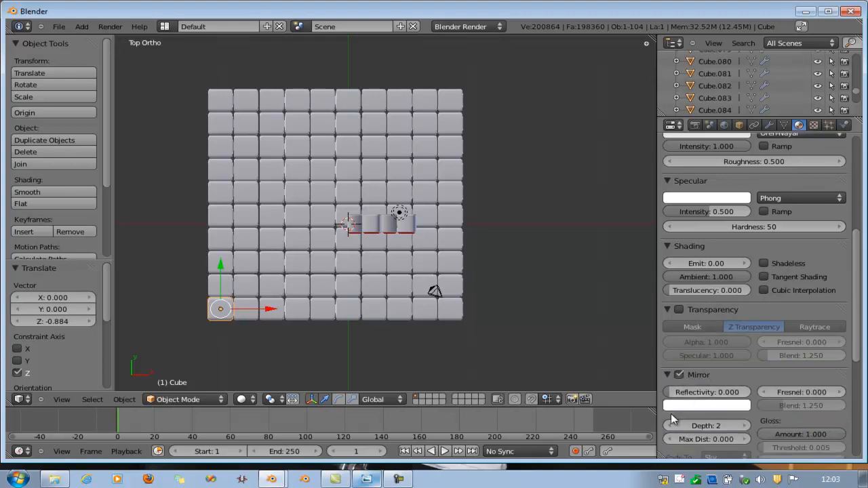
drag(672, 392, 711, 390)
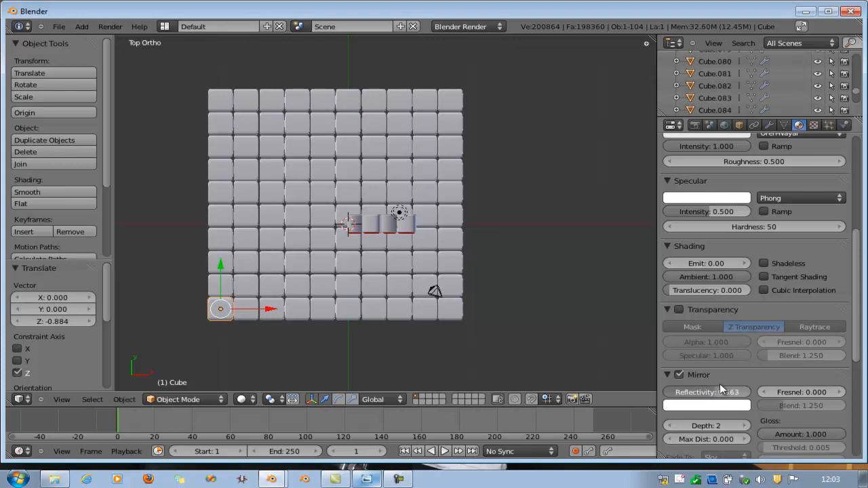
drag(719, 384, 717, 381)
scroll(724, 367, up, 6)
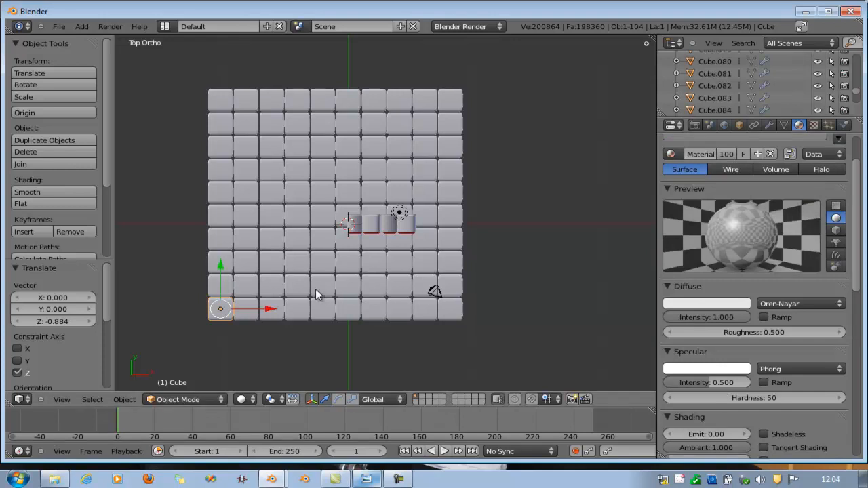
Render the scene and examine the text's reflections on the cube floor, then close the render.
key(F12)
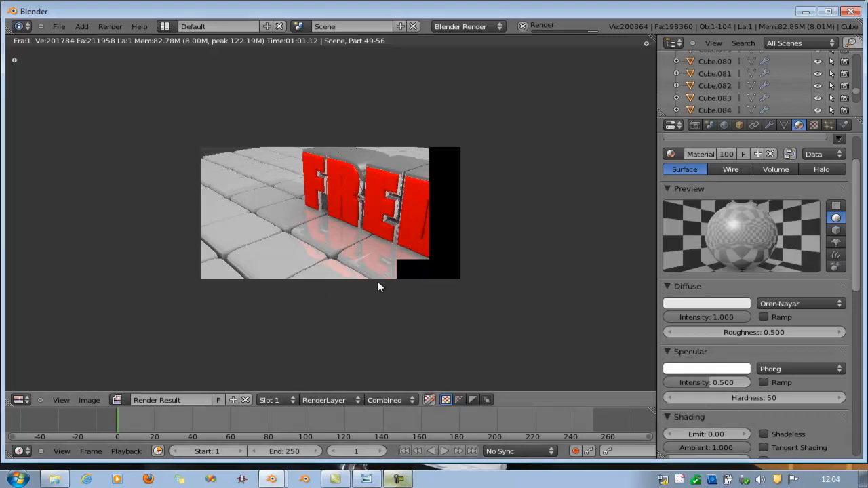
scroll(378, 253, up, 4)
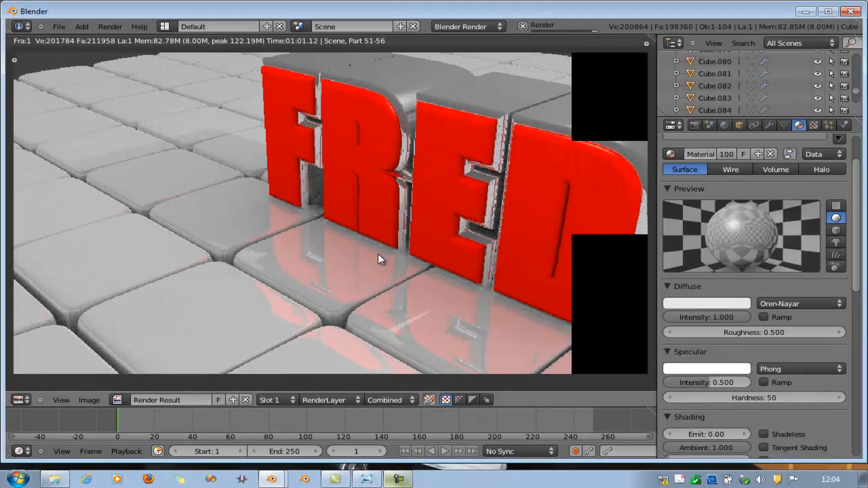
scroll(378, 253, down, 1)
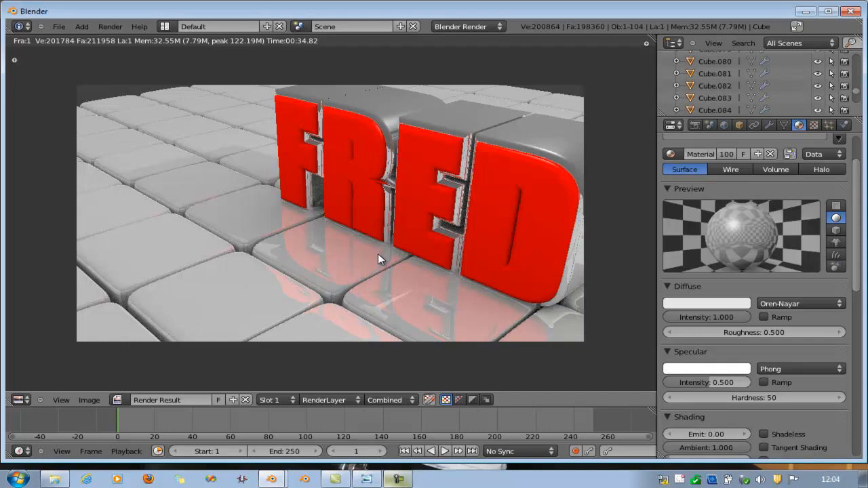
scroll(378, 254, down, 3)
scroll(378, 253, up, 1)
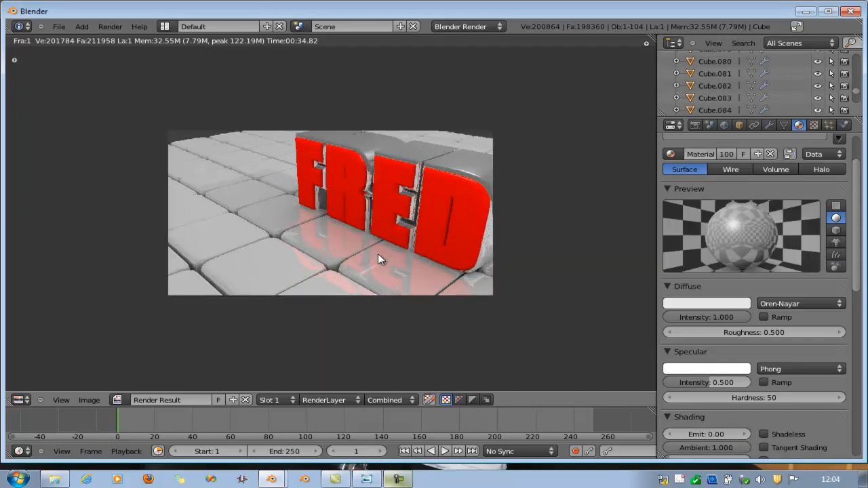
key(Escape)
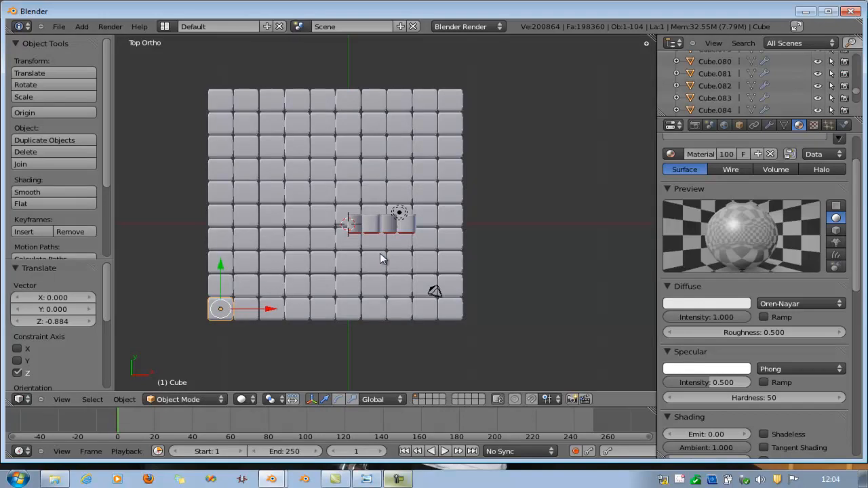
Select both FRED texts and move them about -2.527 along the X axis.
key(KP_1)
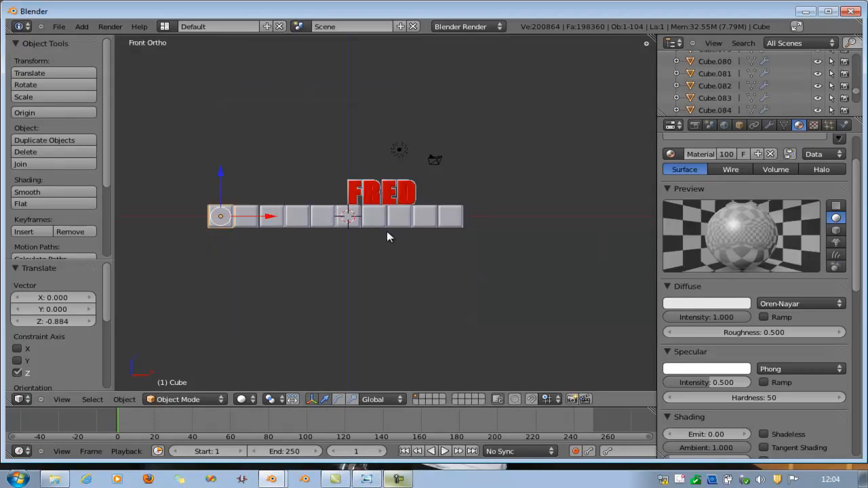
middle_drag(412, 236, 397, 253)
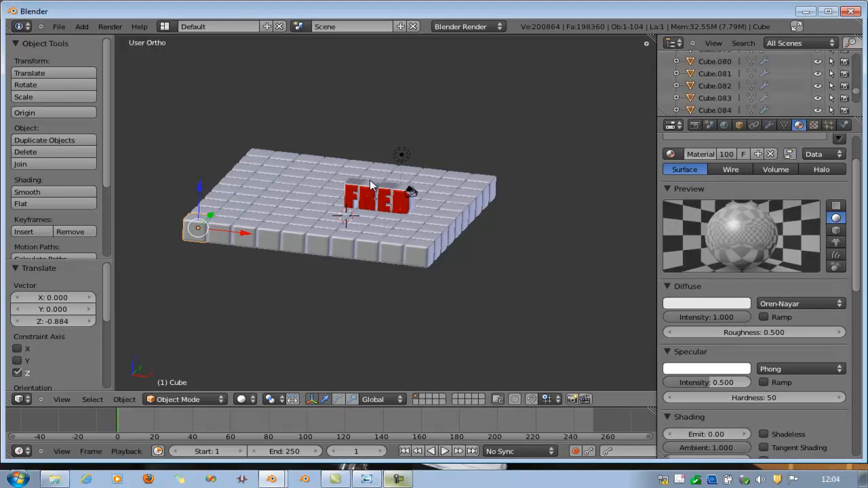
right_click(371, 185)
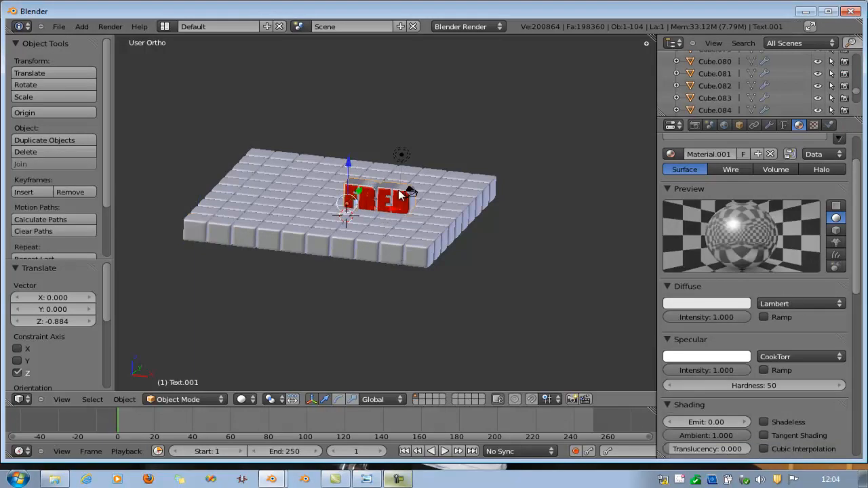
shift+right_click(399, 198)
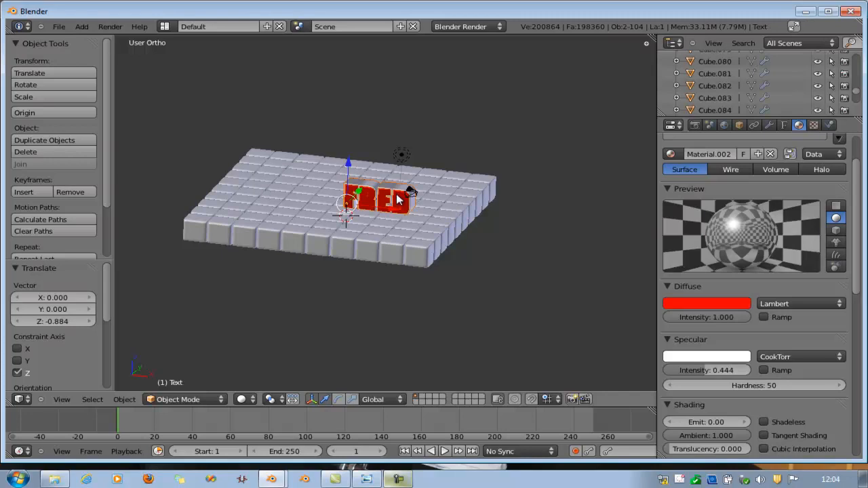
drag(387, 207, 362, 217)
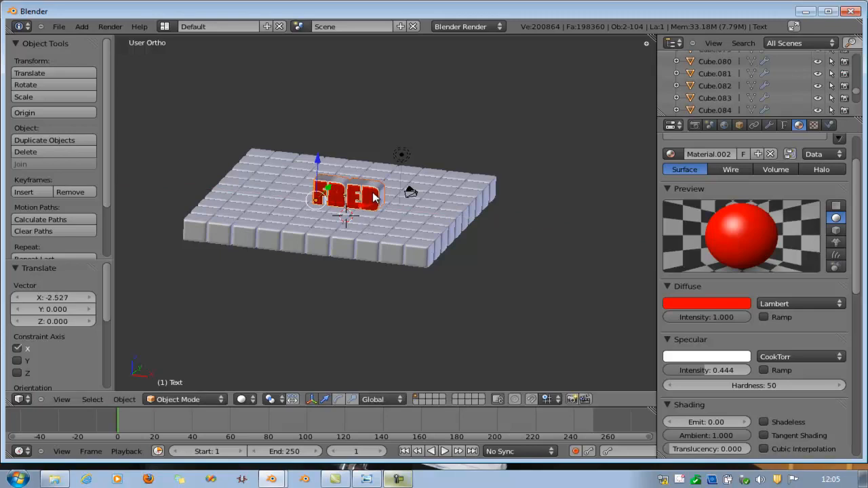
Rotate both FRED texts about 12.367 degrees around the global Z axis.
key(r)
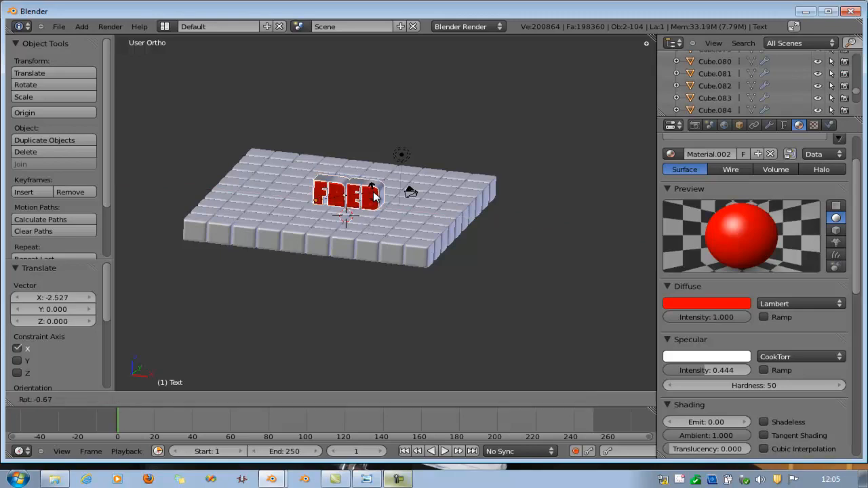
key(z)
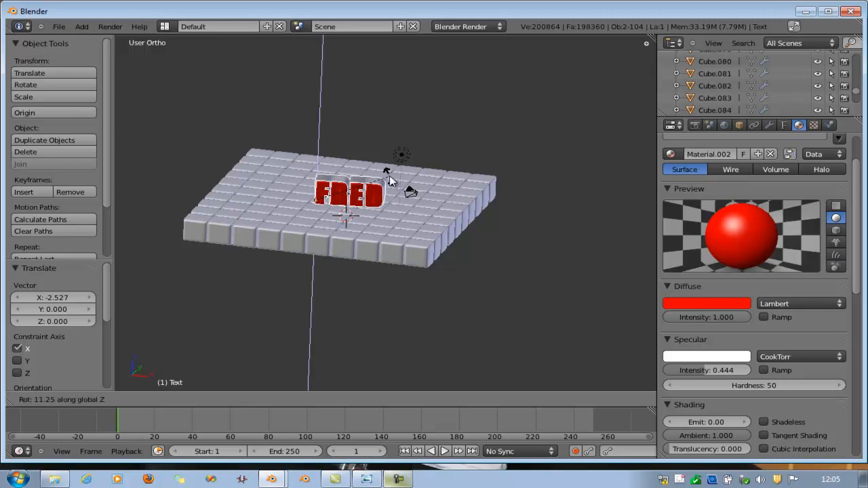
click(389, 175)
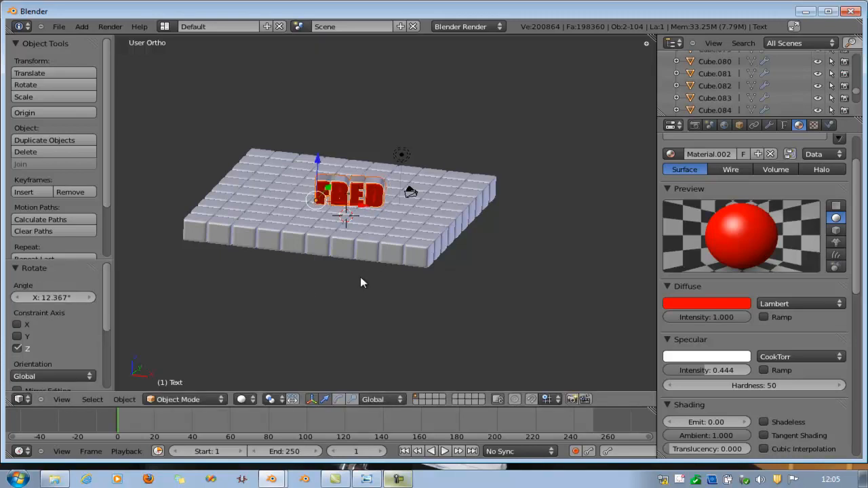
Align the camera to a close, low-angle view of the FRED text seen from its front-right side.
middle_drag(351, 274, 366, 234)
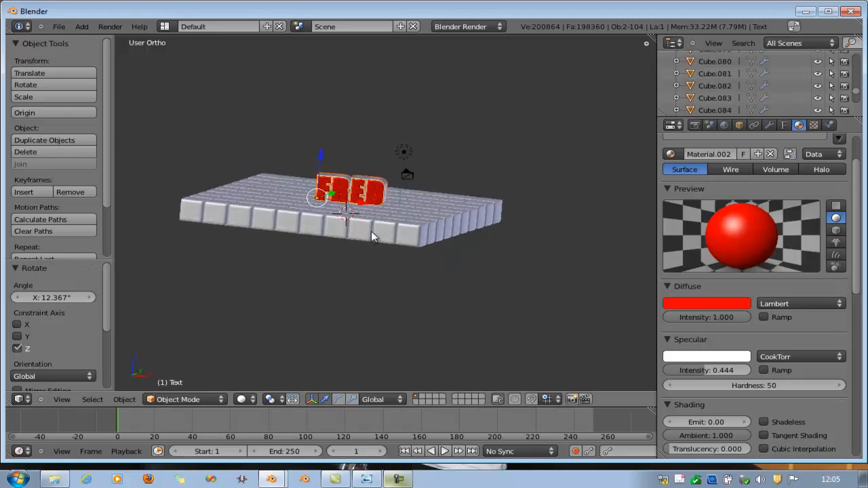
scroll(376, 218, up, 1)
scroll(376, 217, up, 1)
scroll(392, 221, up, 2)
middle_drag(592, 203, 593, 201)
scroll(247, 198, up, 3)
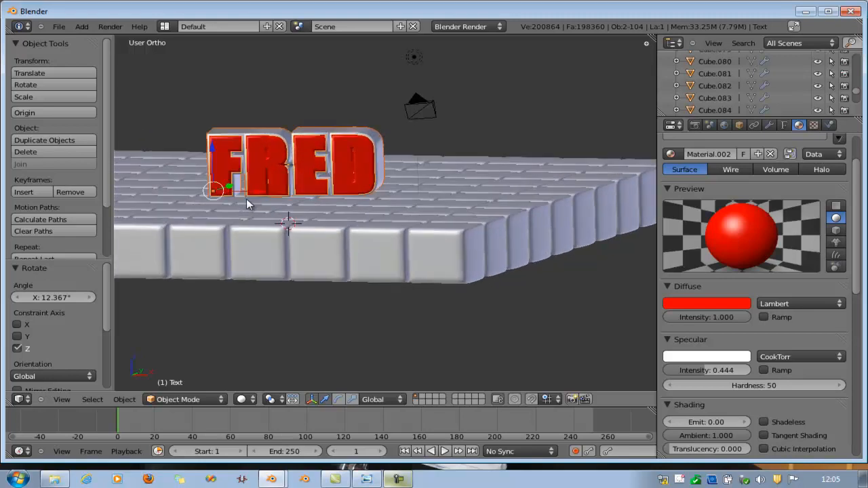
scroll(457, 219, up, 3)
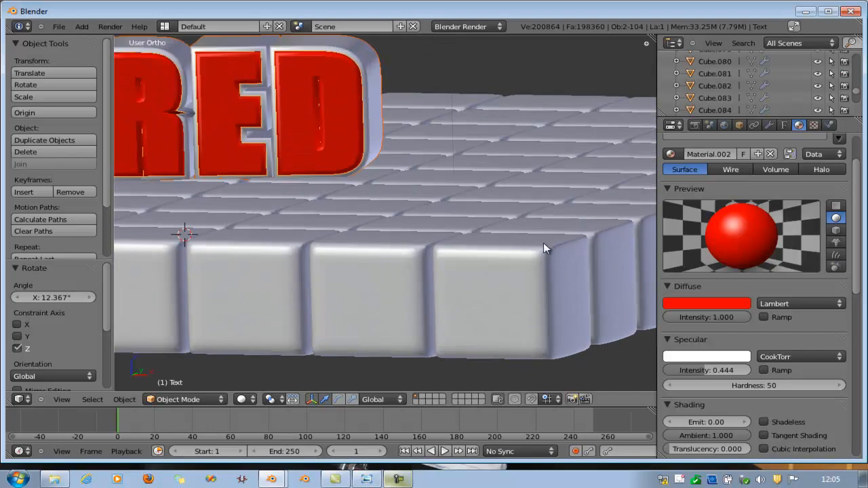
middle_drag(530, 264, 494, 248)
scroll(345, 235, down, 1)
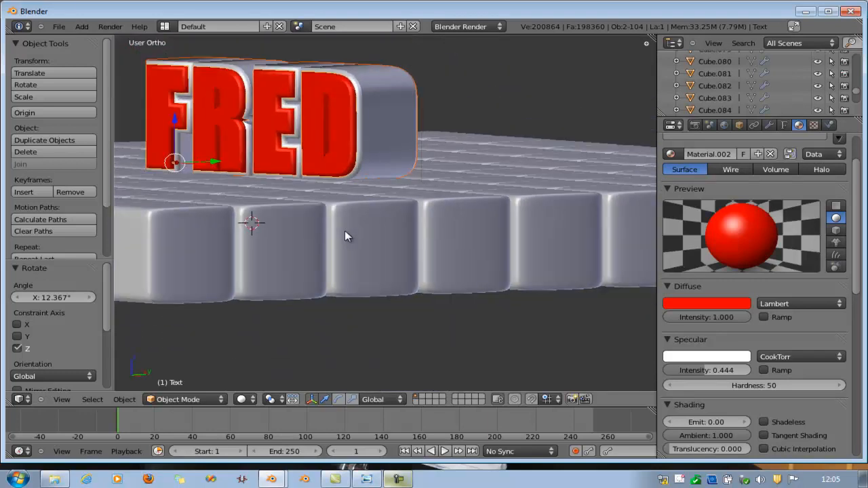
shift+middle_drag(240, 189, 328, 269)
scroll(352, 221, up, 3)
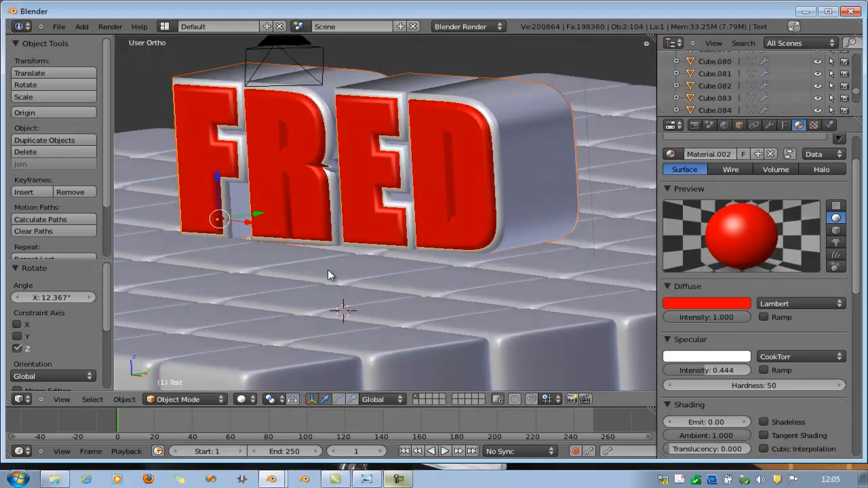
scroll(335, 211, up, 1)
scroll(334, 211, up, 1)
scroll(334, 210, down, 3)
key(ctrl+alt+KP_0)
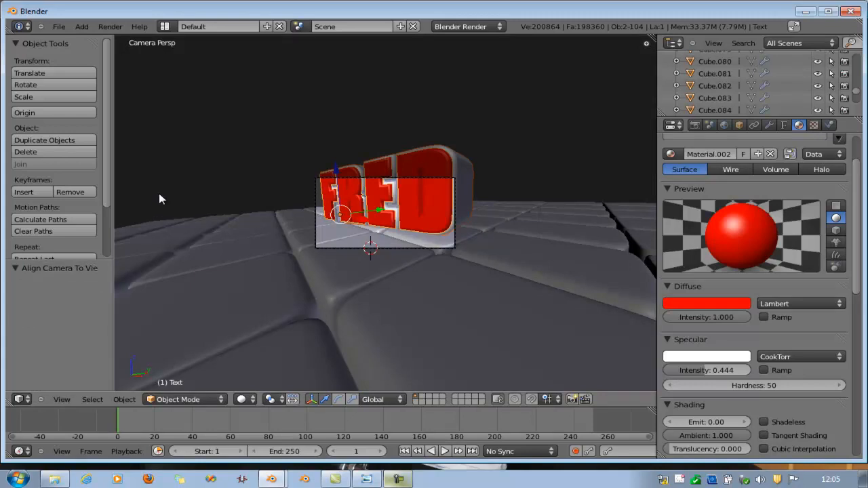
Switch to the top orthographic view and split the viewport into quad view with an enlarged camera view.
key(KP_7)
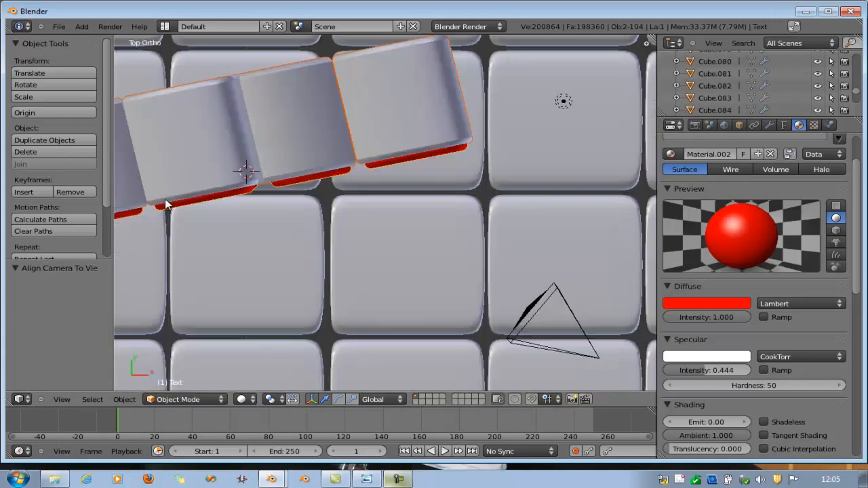
key(KP_5)
scroll(170, 205, down, 2)
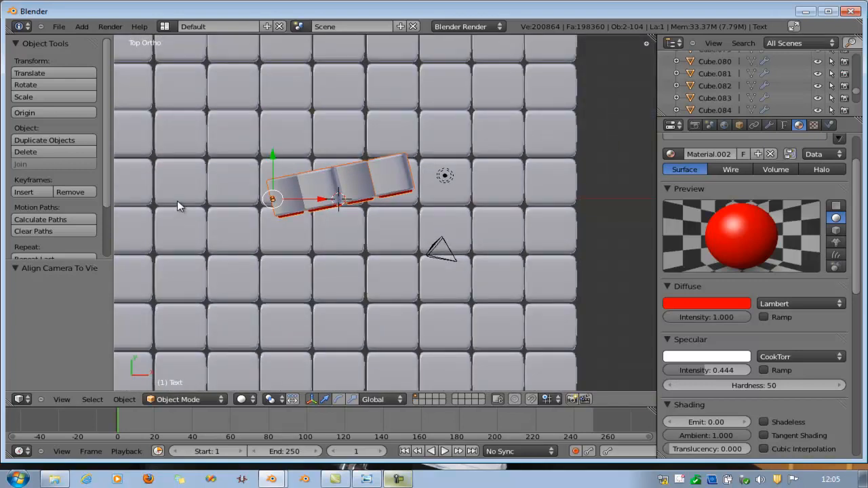
key(ctrl+alt+q)
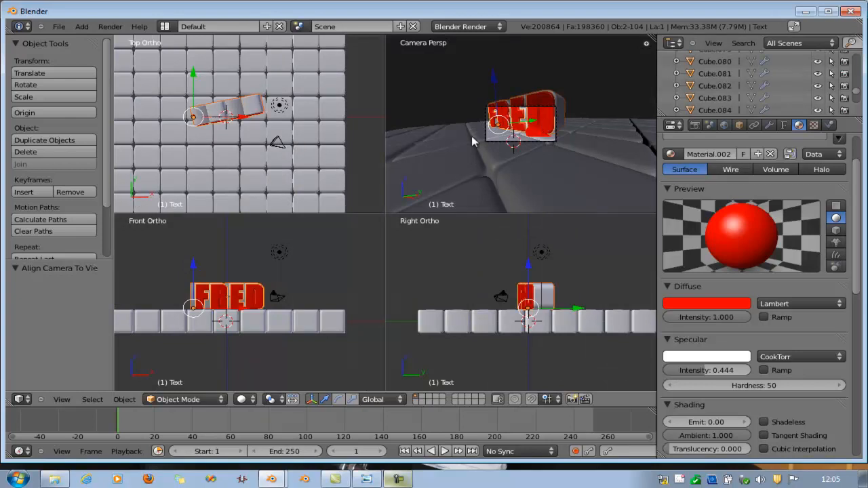
scroll(522, 131, up, 1)
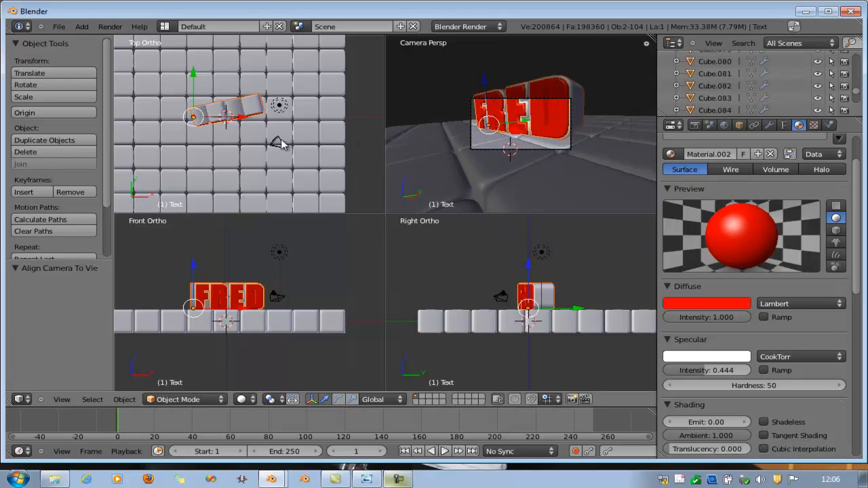
Select the camera, set the transform orientation to Local and pull it back along its local Z axis by about (4.302, -3.248, 0.785).
right_click(279, 143)
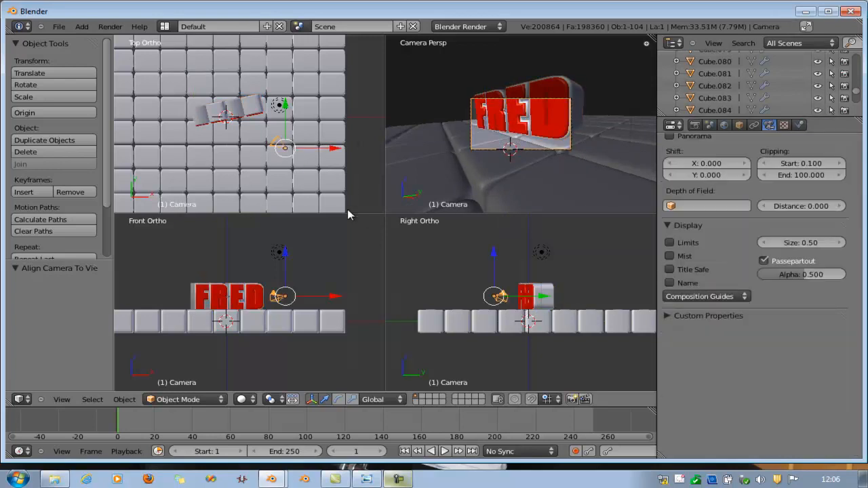
click(377, 399)
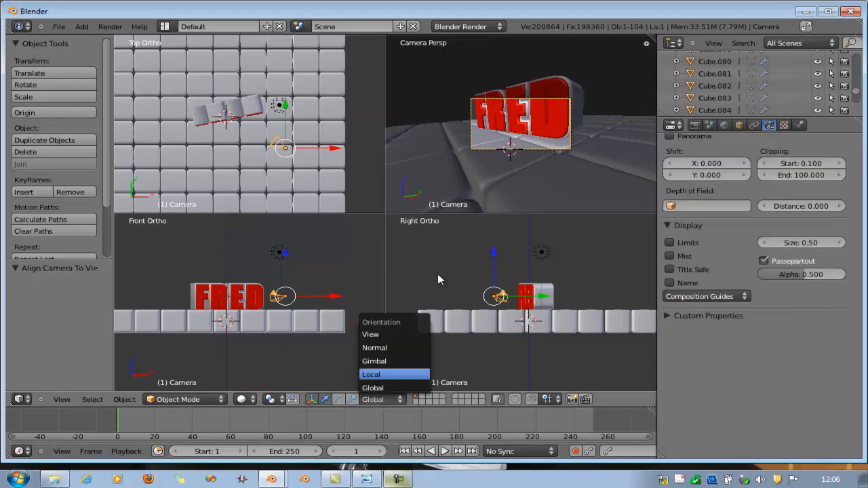
click(382, 376)
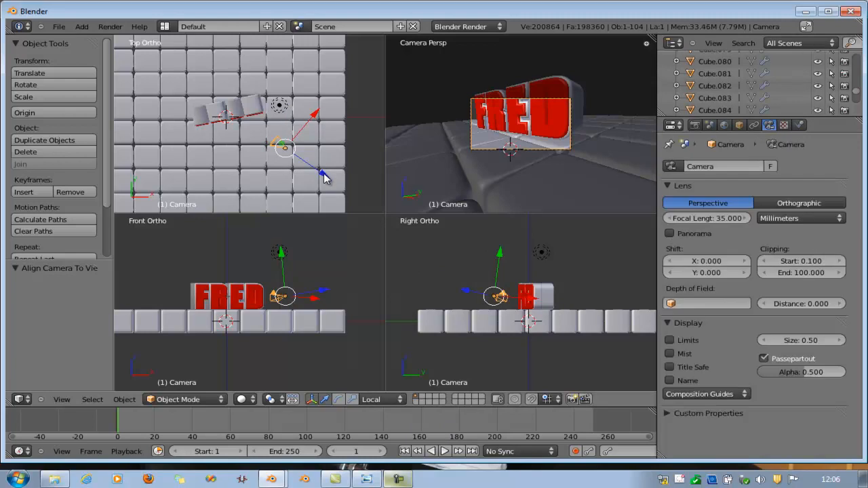
drag(329, 181, 366, 210)
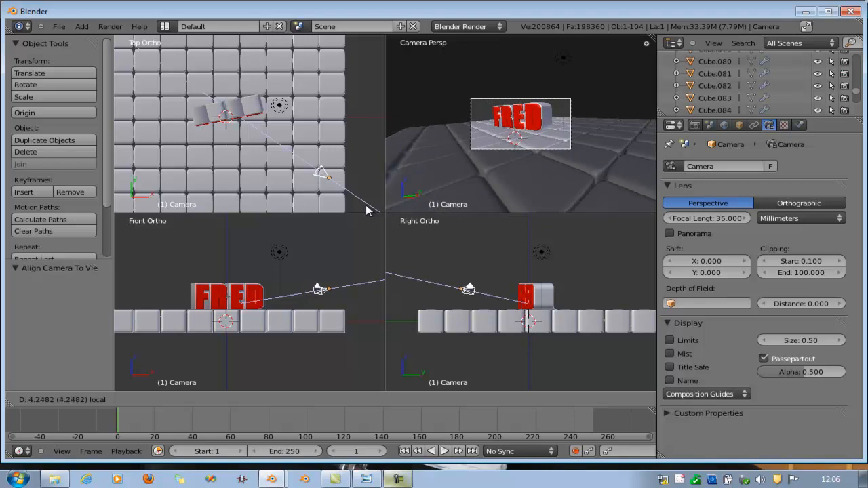
drag(371, 212, 376, 215)
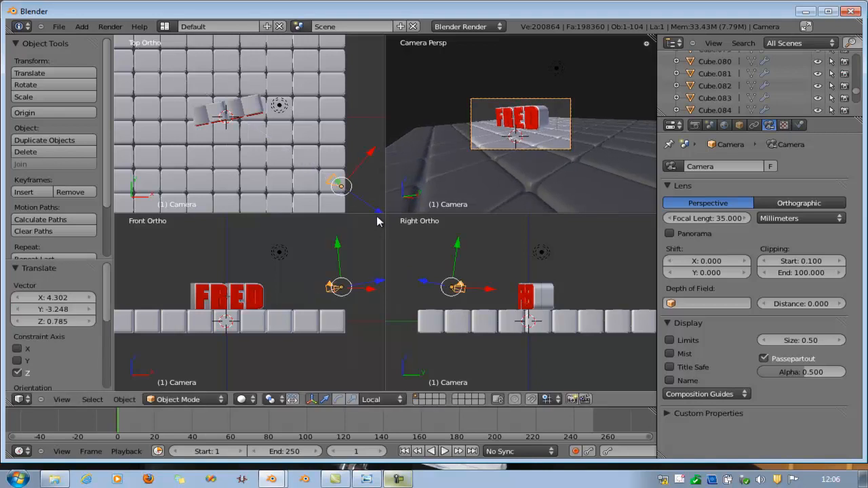
Select the floor cube just behind the letter D and raise it about 1.353 along Z.
right_click(231, 143)
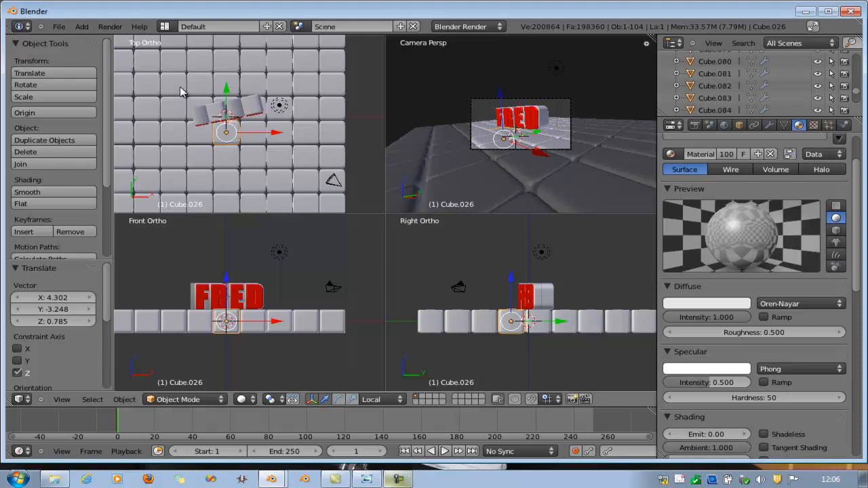
right_click(258, 86)
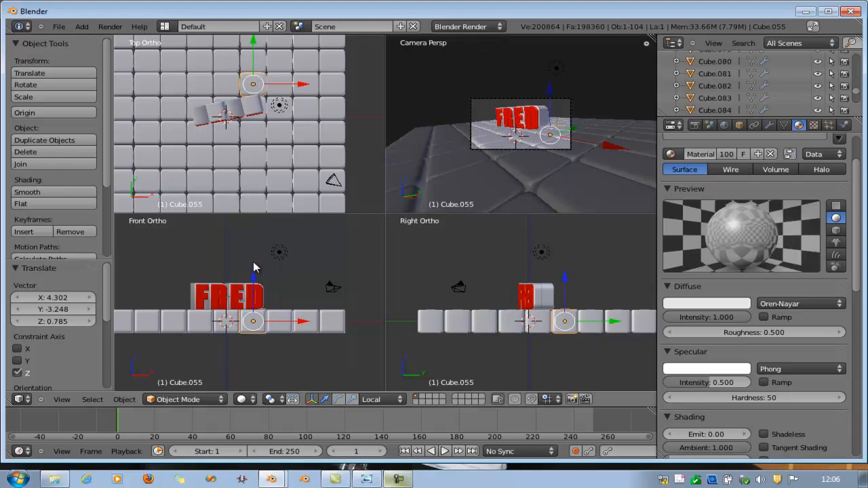
key(g)
key(z)
key(z)
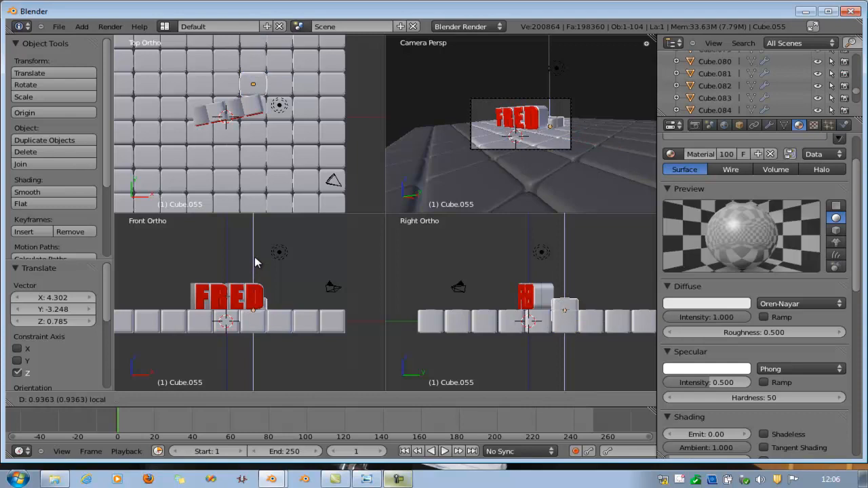
click(256, 263)
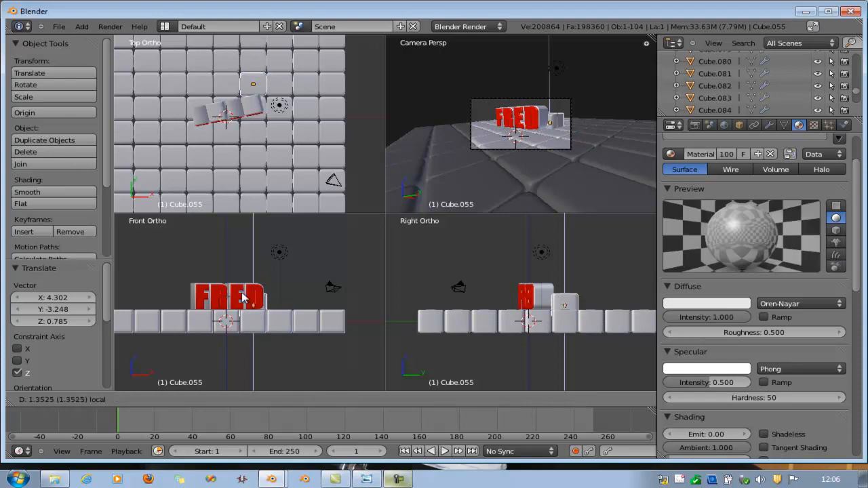
Select the floor cube two rows in front of the text's middle and lower it about 0.312 along Z.
right_click(228, 160)
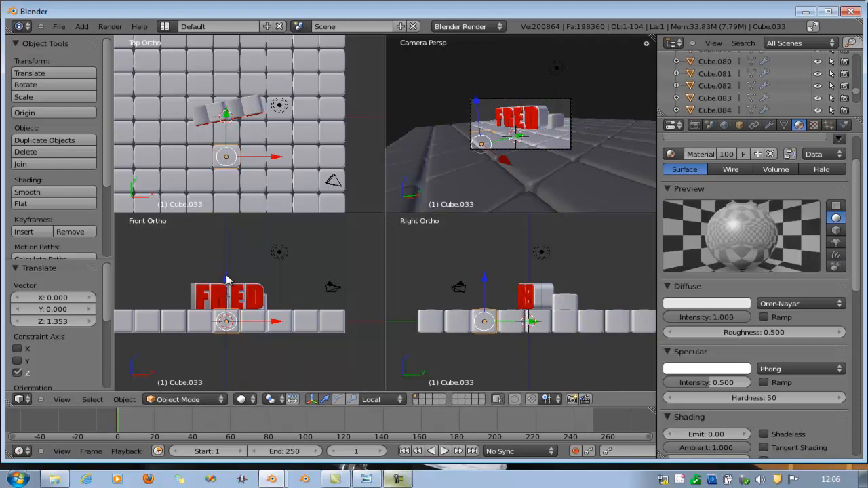
mouse_move(228, 279)
mouse_down()
mouse_move(228, 287)
mouse_move(228, 278)
mouse_up()
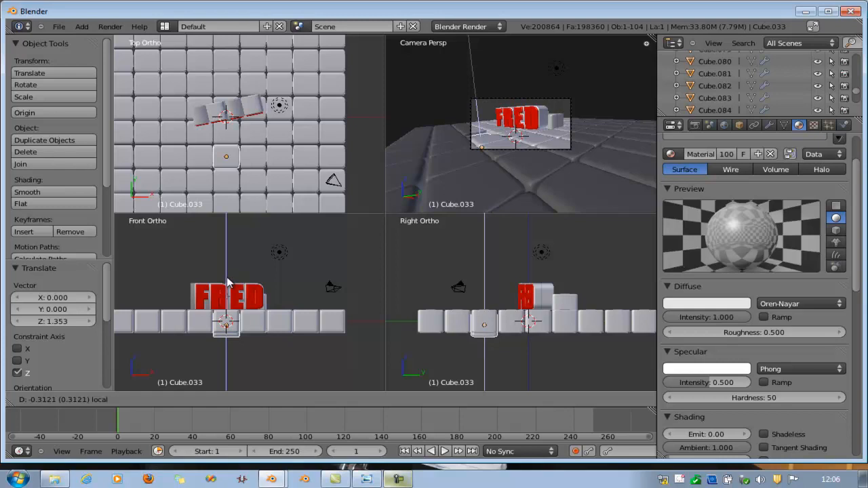
click(227, 284)
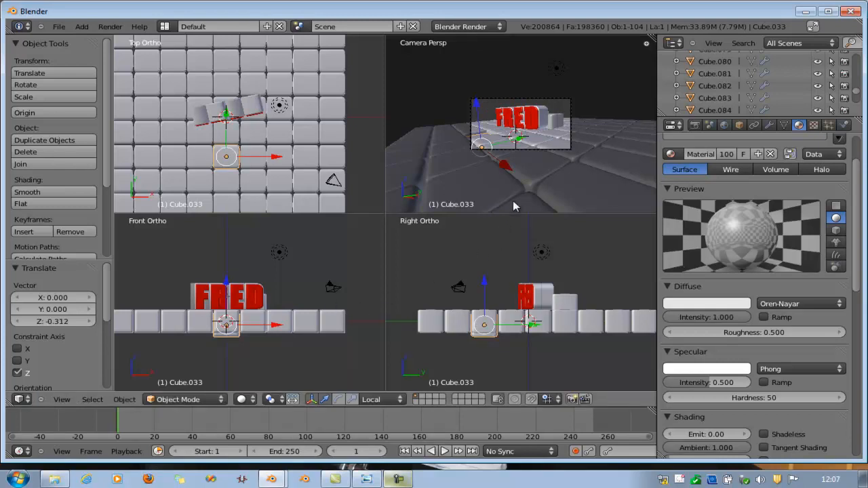
Select the floor cube in the row just in front of the text, beyond the letter D, and lower it about 0.364 along Z.
right_click(562, 151)
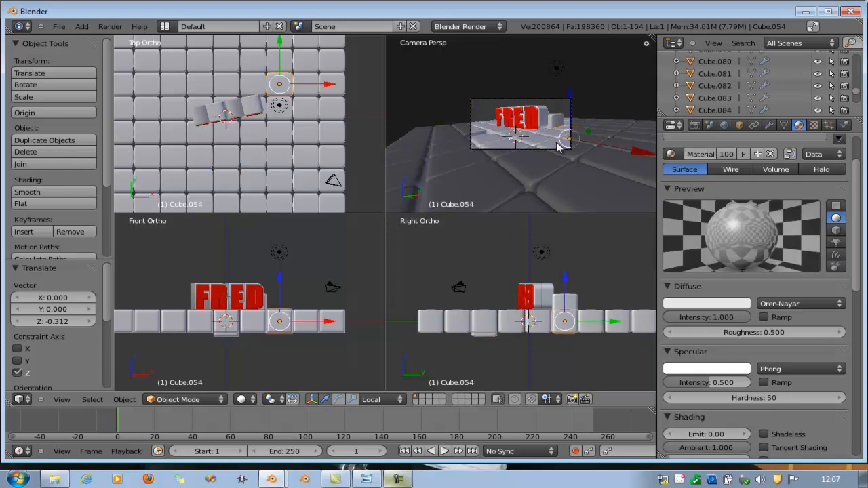
right_click(557, 148)
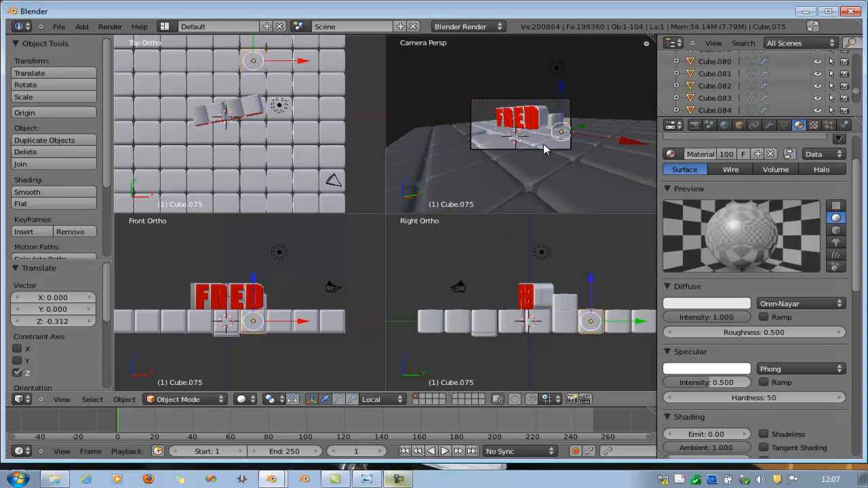
right_click(545, 149)
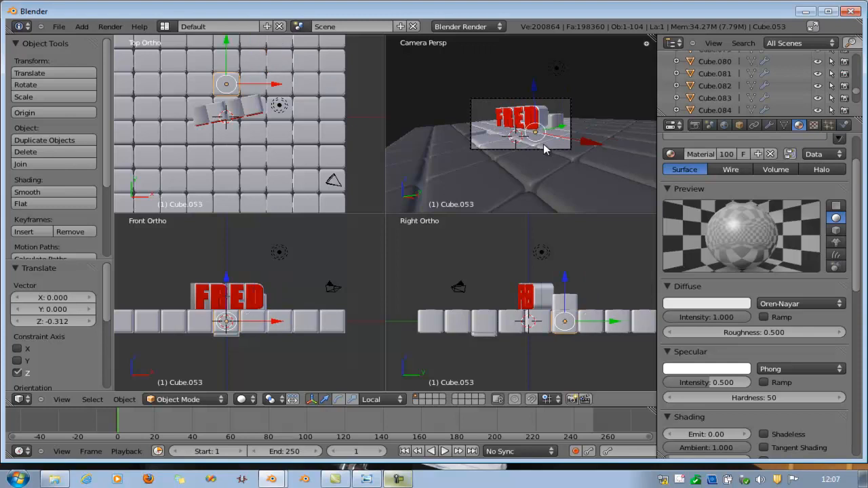
right_click(280, 134)
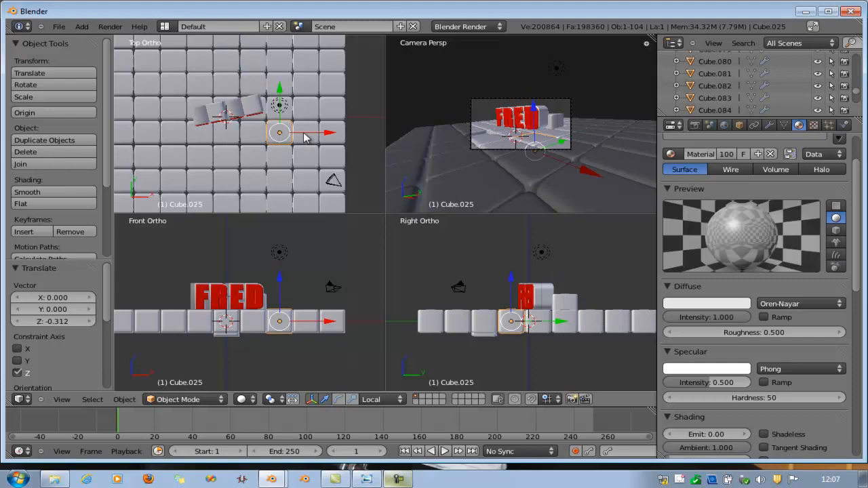
right_click(304, 136)
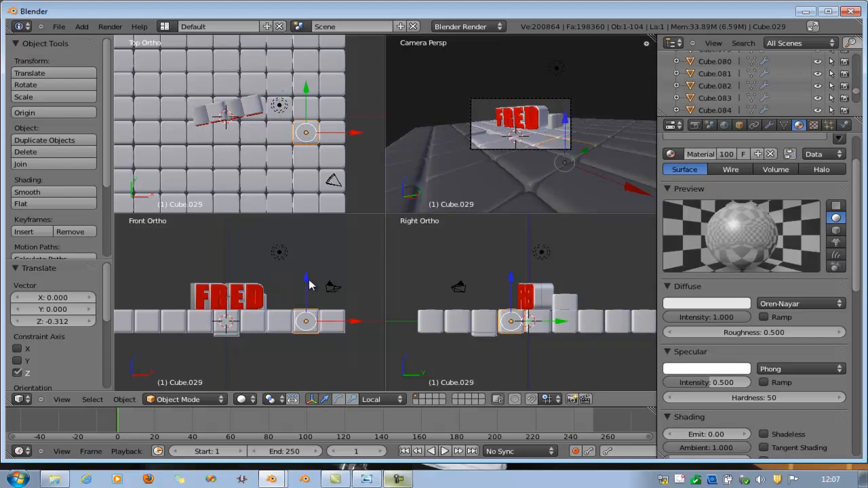
mouse_move(308, 279)
mouse_down()
mouse_move(311, 287)
mouse_move(306, 281)
mouse_up()
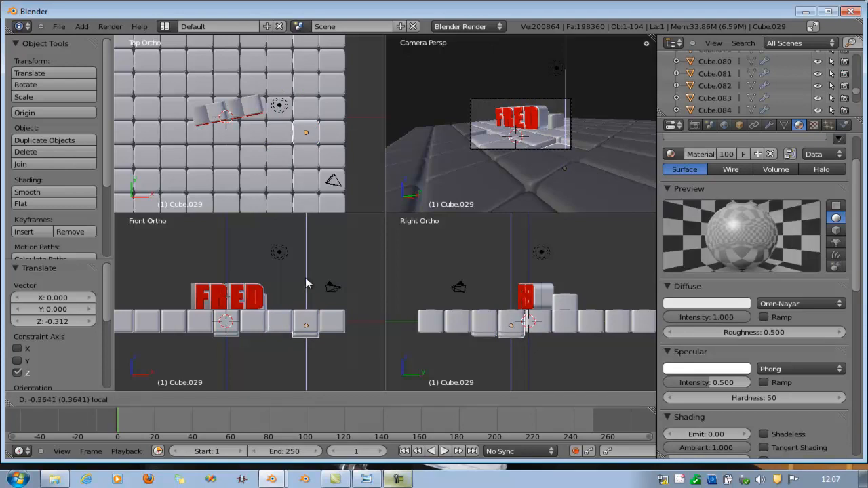
Select the floor cube to the left of the letter F and raise it about 0.728 along Z.
right_click(149, 65)
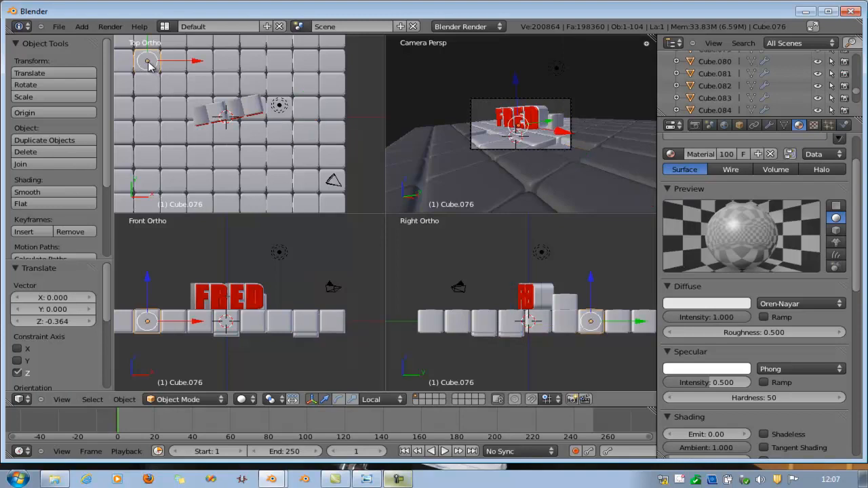
right_click(147, 110)
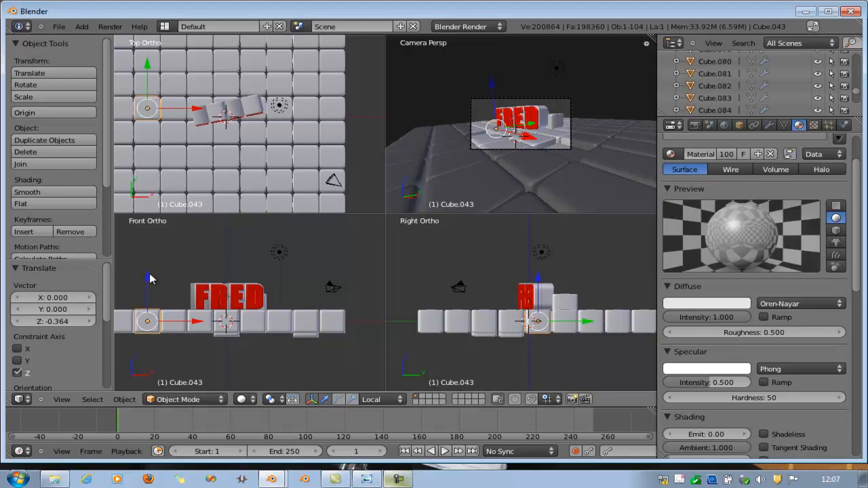
drag(150, 276, 149, 269)
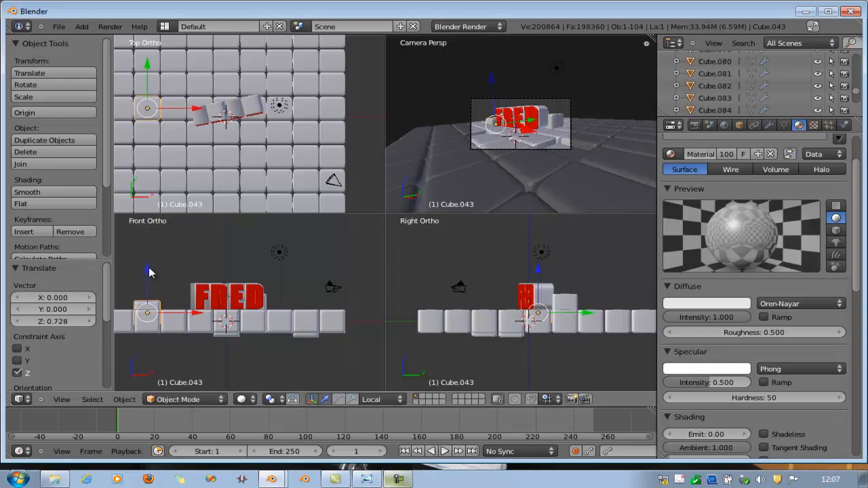
Check the framing in the camera view, render the scene and examine the text with the raised and lowered cubes.
right_click(532, 127)
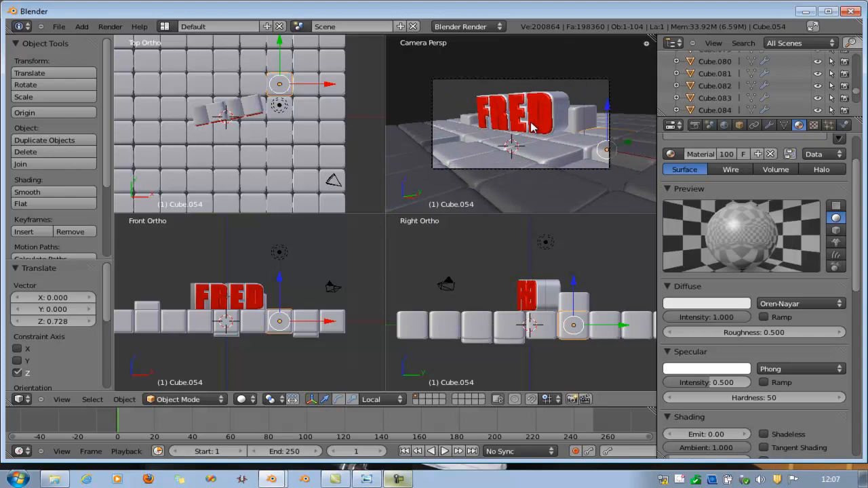
scroll(532, 127, up, 1)
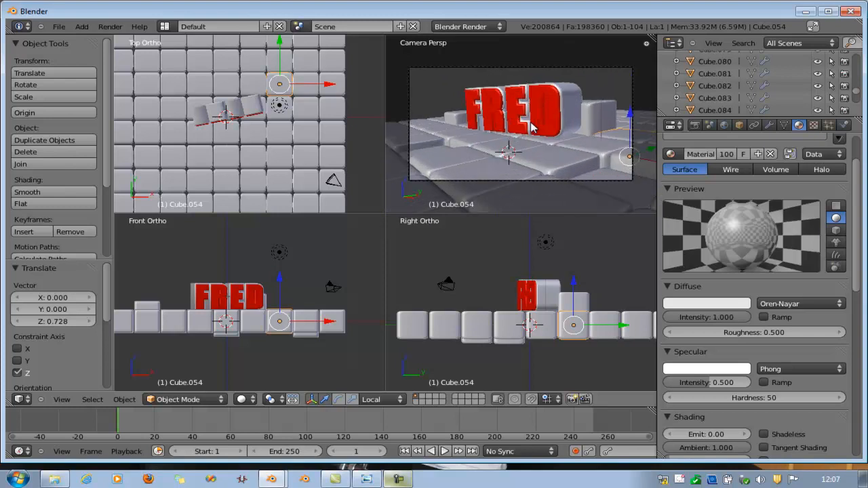
key(F12)
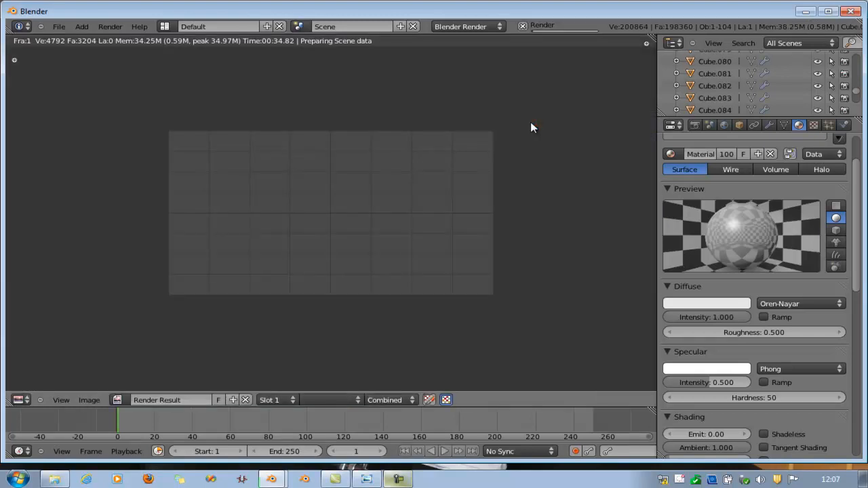
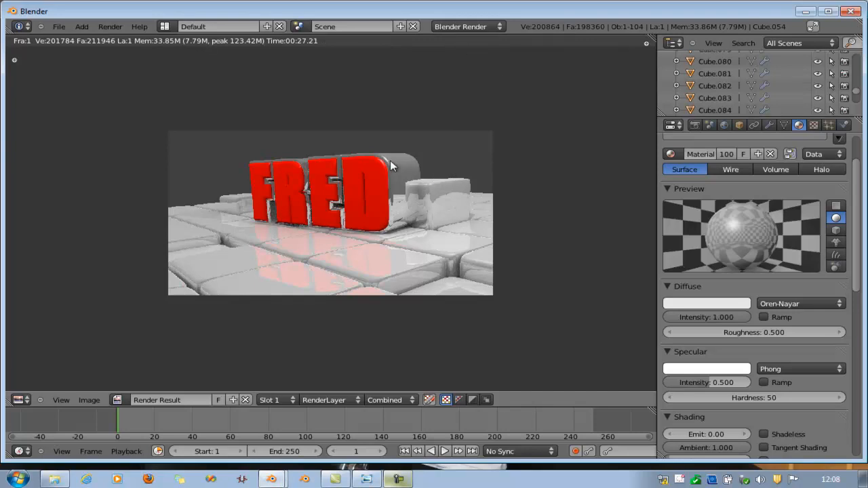
Close the render and add a second material slot with a new material to the selected floor cube.
key(Escape)
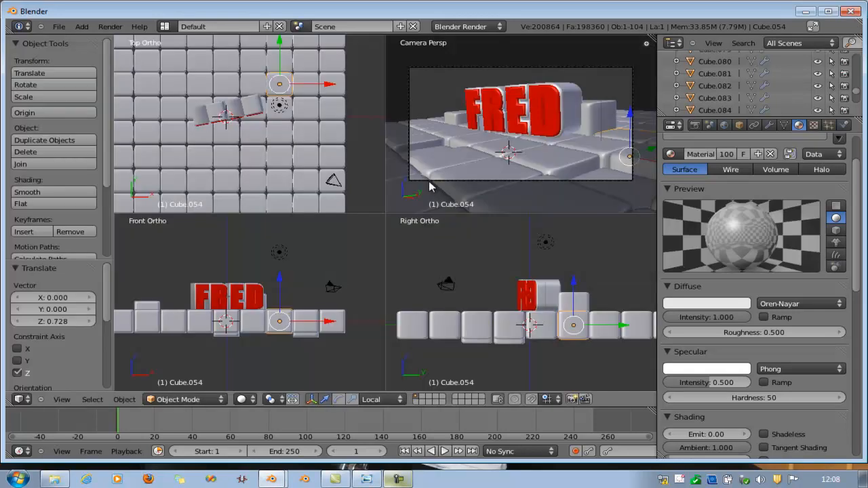
scroll(747, 195, up, 3)
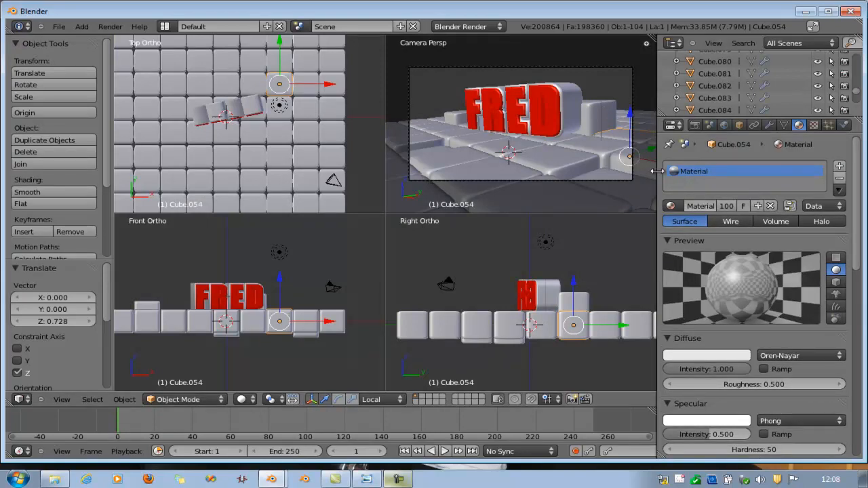
click(842, 167)
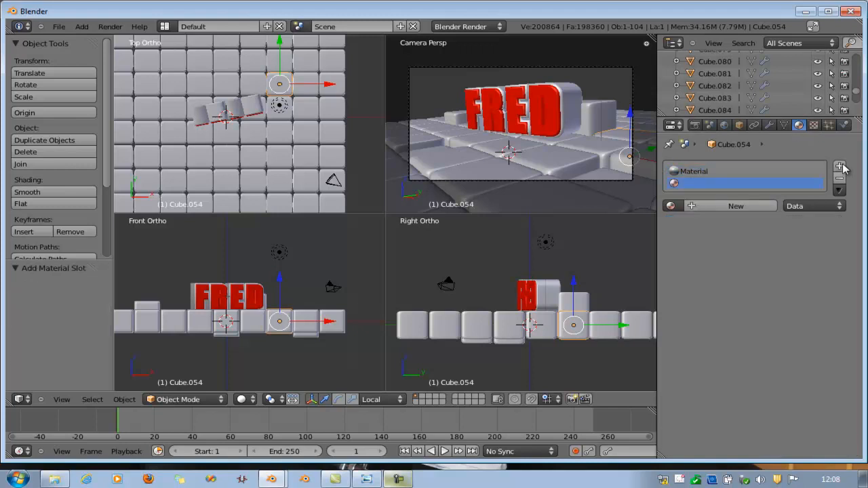
click(731, 207)
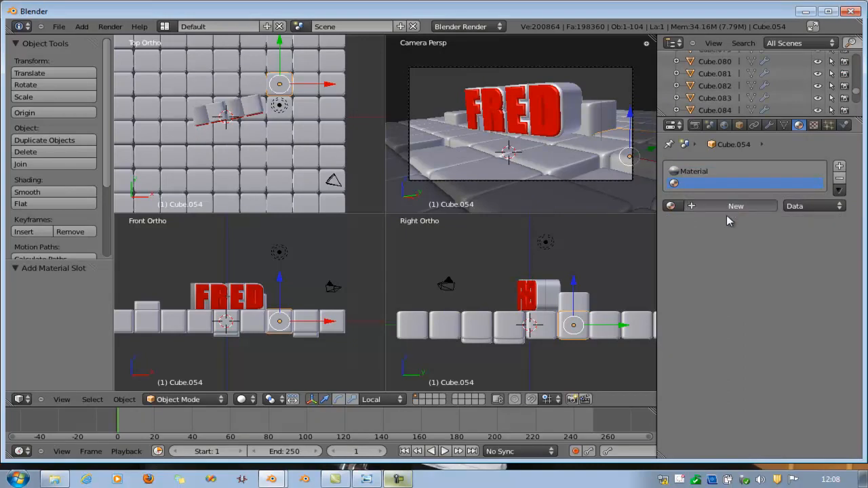
Make the new material's diffuse color bright red, with red at 1.000 and blue at 0.000.
click(707, 356)
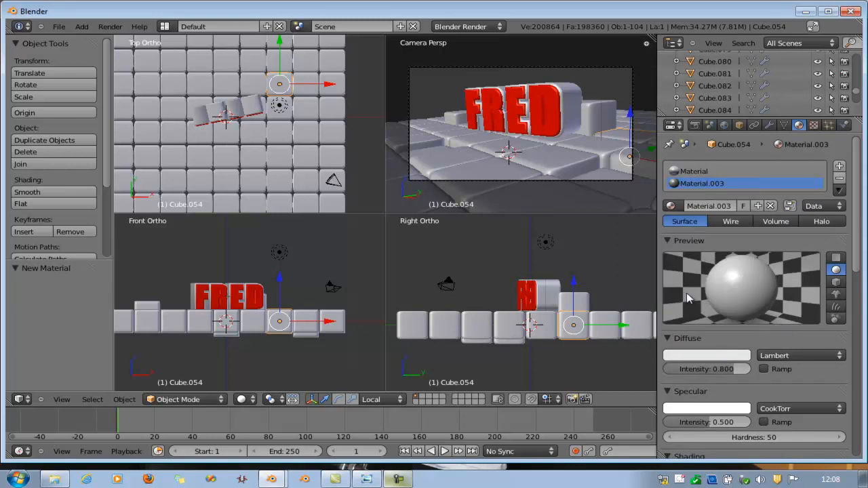
click(709, 356)
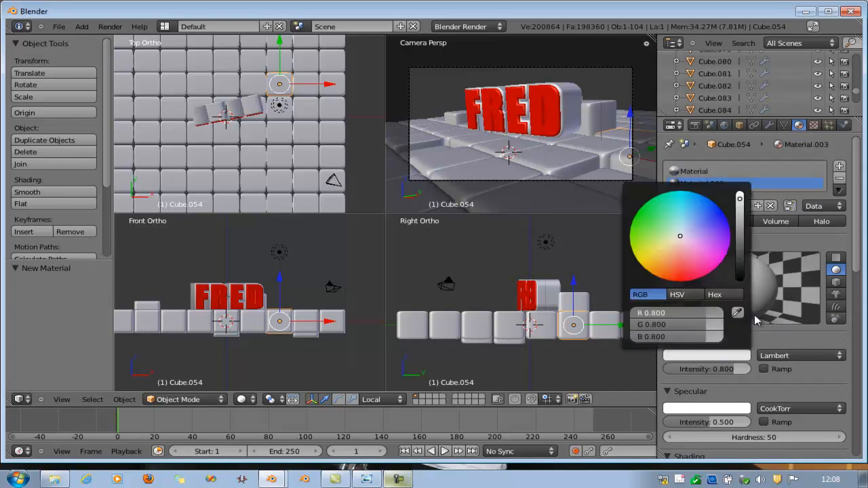
drag(714, 314, 756, 317)
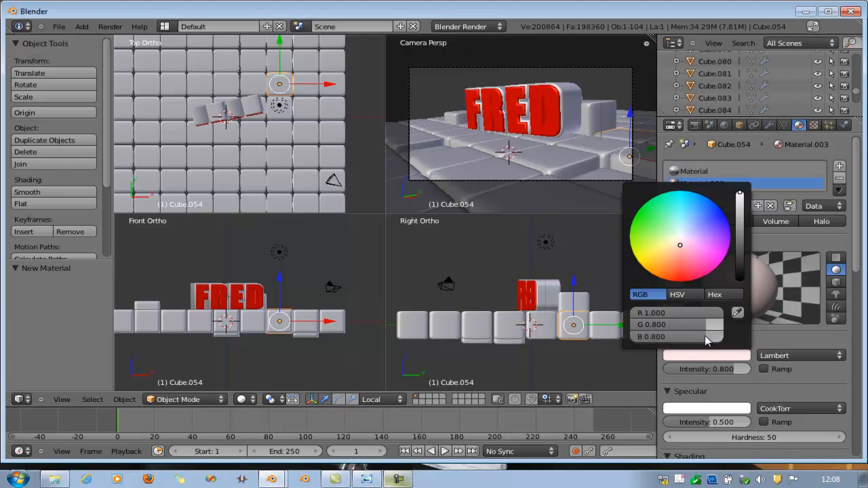
drag(681, 341, 621, 342)
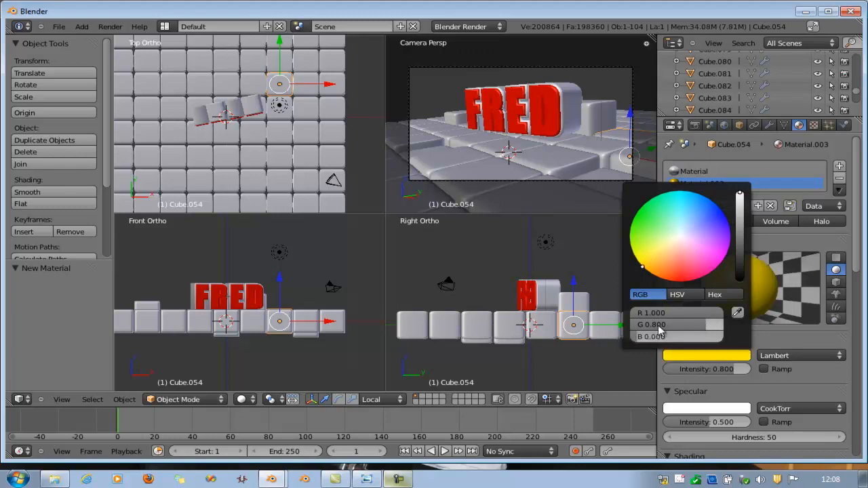
drag(626, 326, 626, 330)
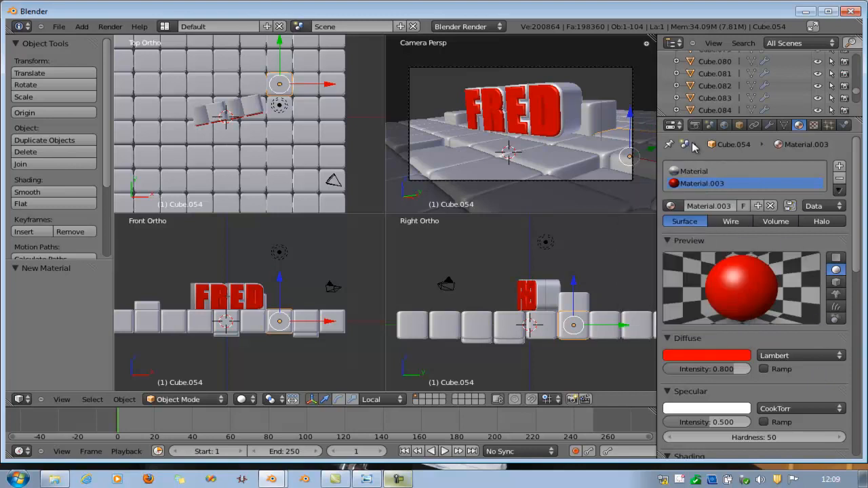
Select only the raised floor cube behind the letter D.
right_click(604, 110)
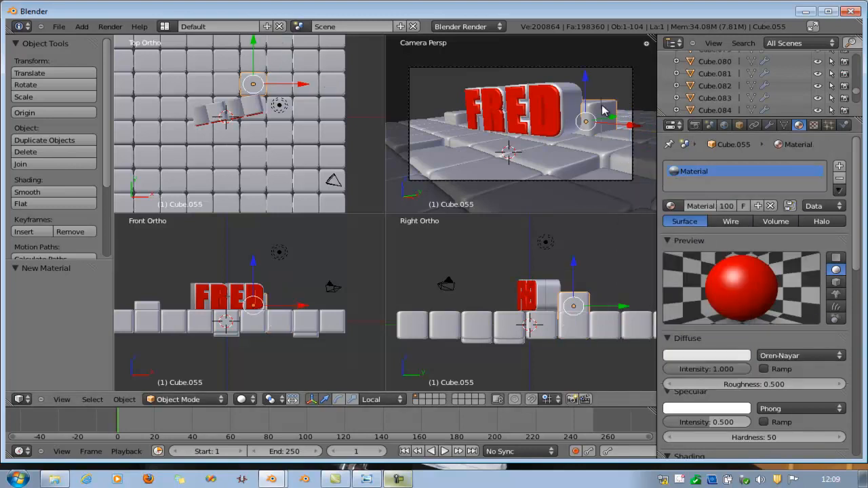
shift+right_click(461, 120)
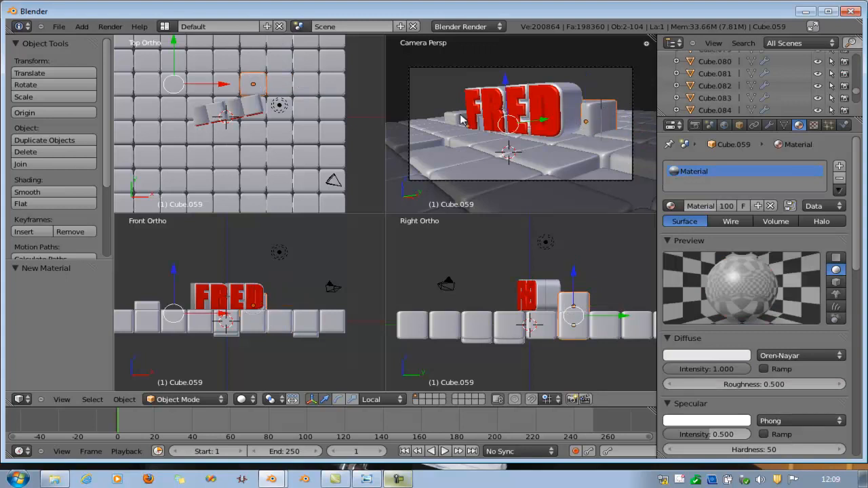
right_click(603, 111)
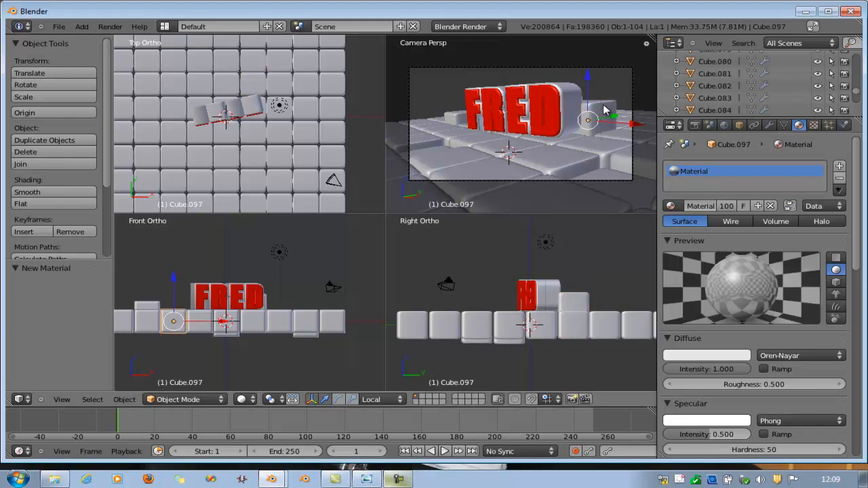
right_click(606, 111)
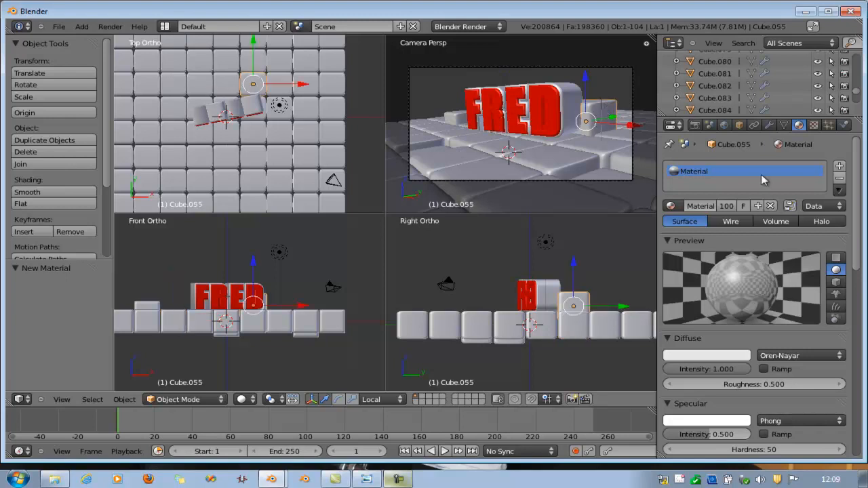
Try Material.002 on the raised cube behind the letter D and review its shading and mirror settings.
click(671, 207)
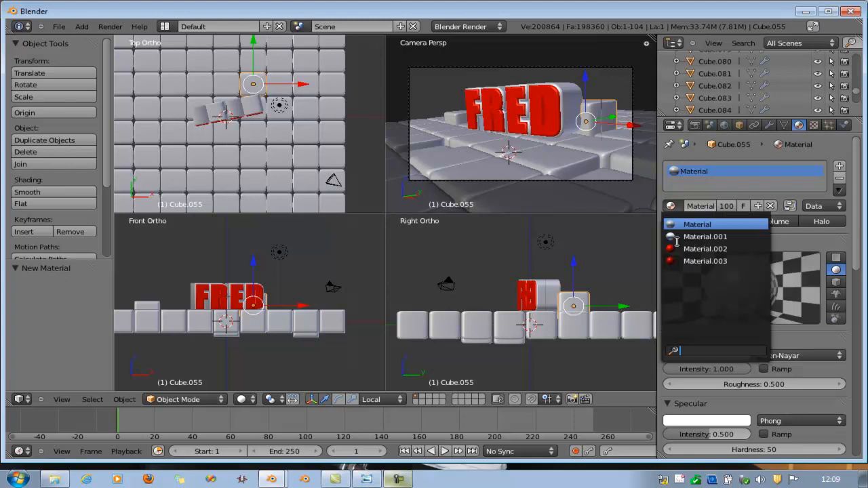
click(738, 254)
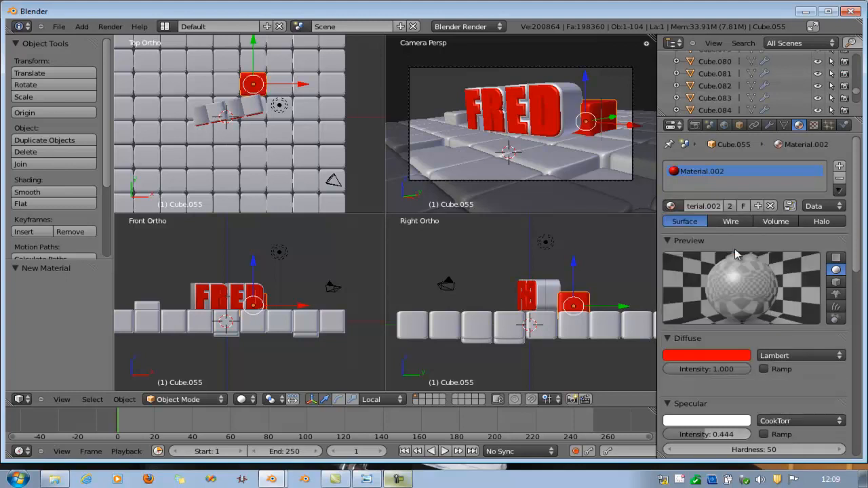
scroll(774, 307, down, 5)
scroll(773, 306, down, 1)
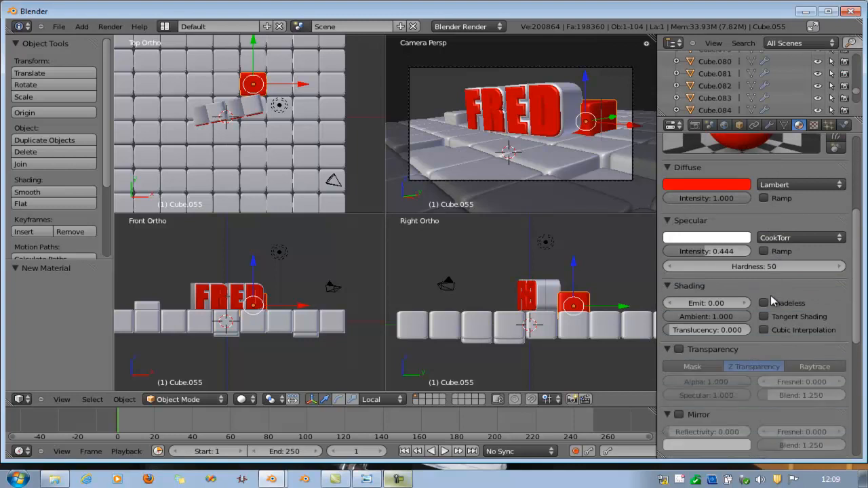
scroll(772, 300, up, 3)
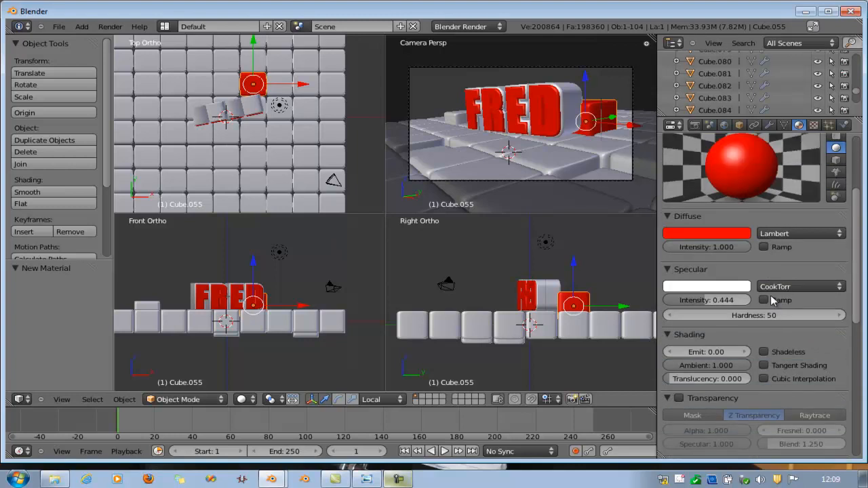
scroll(771, 294, up, 4)
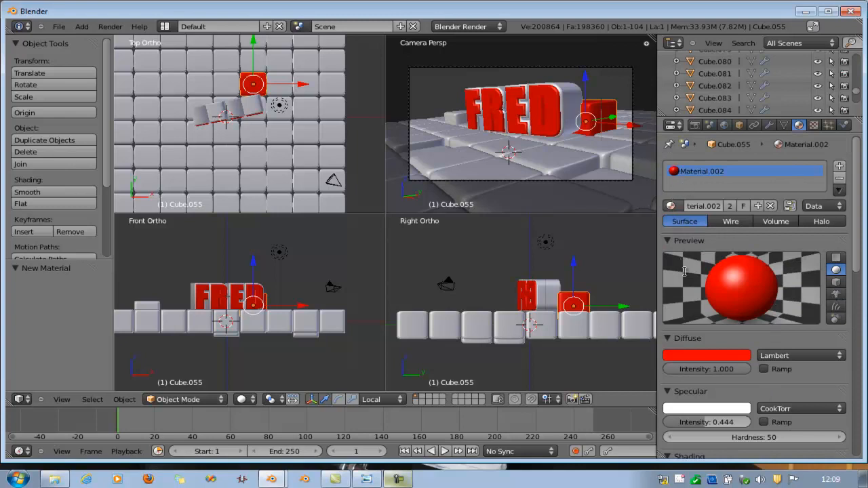
Assign Material.003 to the raised cube behind the letter D, enable the material's Mirror and increase its reflectivity.
click(672, 206)
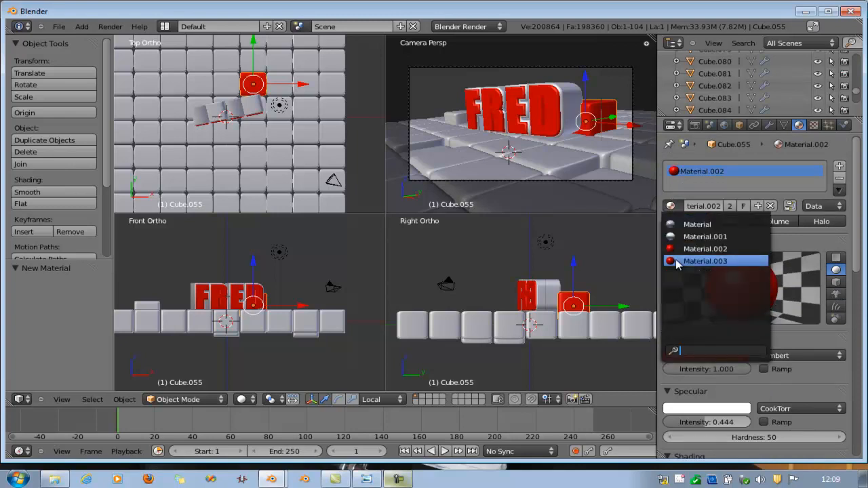
click(677, 262)
scroll(772, 366, down, 3)
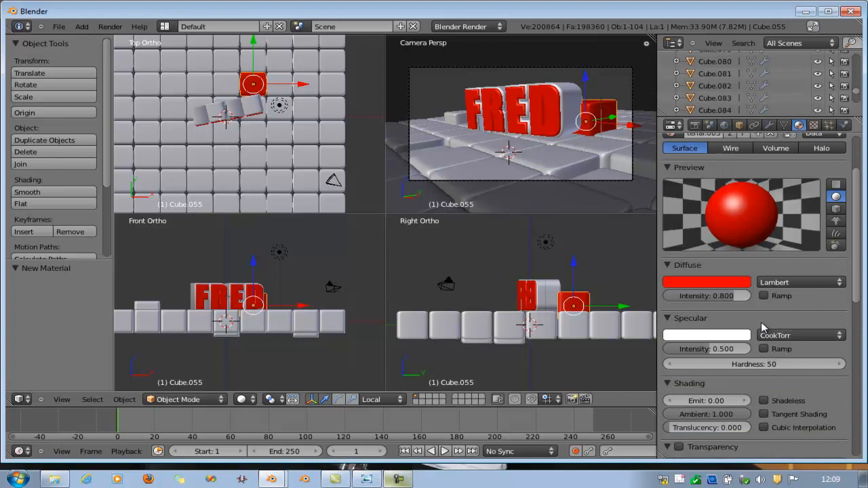
scroll(743, 347, down, 5)
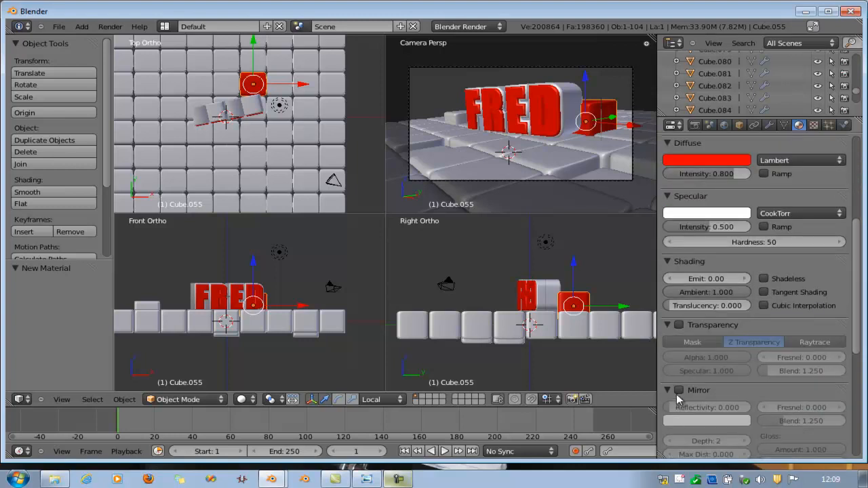
click(679, 390)
drag(678, 411, 720, 413)
scroll(710, 256, up, 5)
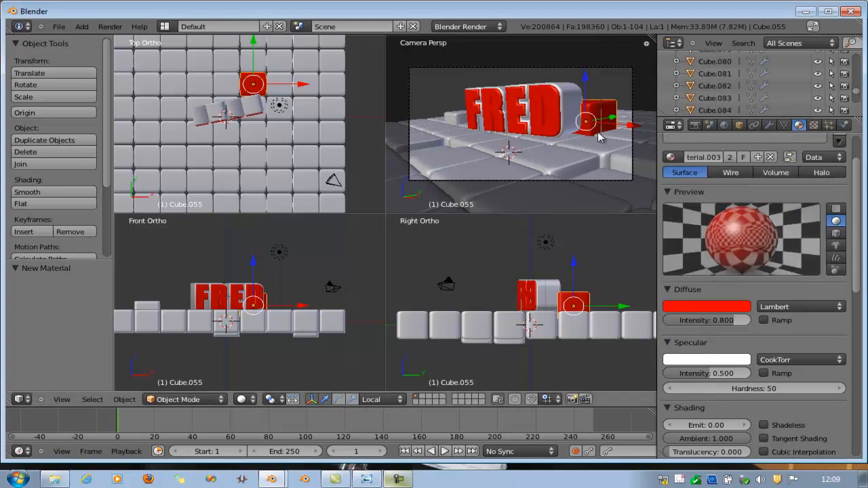
Select the raised floor cube to the left of the letter F and assign Material.003 to it.
right_click(451, 121)
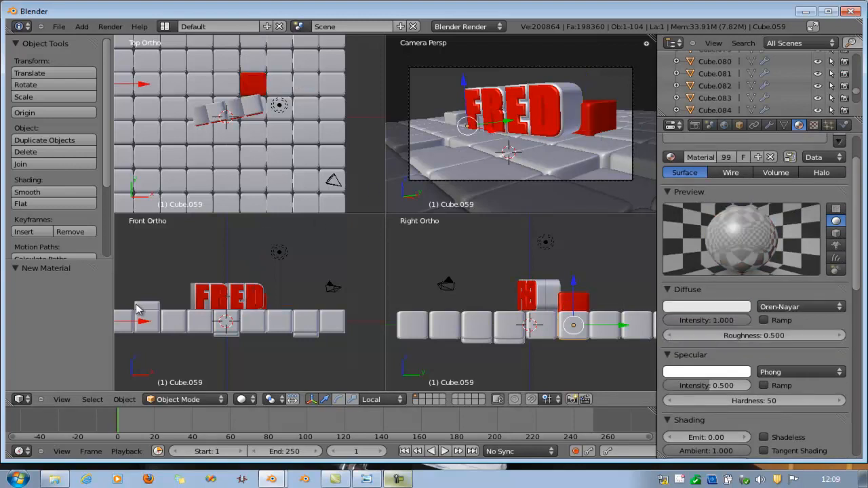
right_click(161, 296)
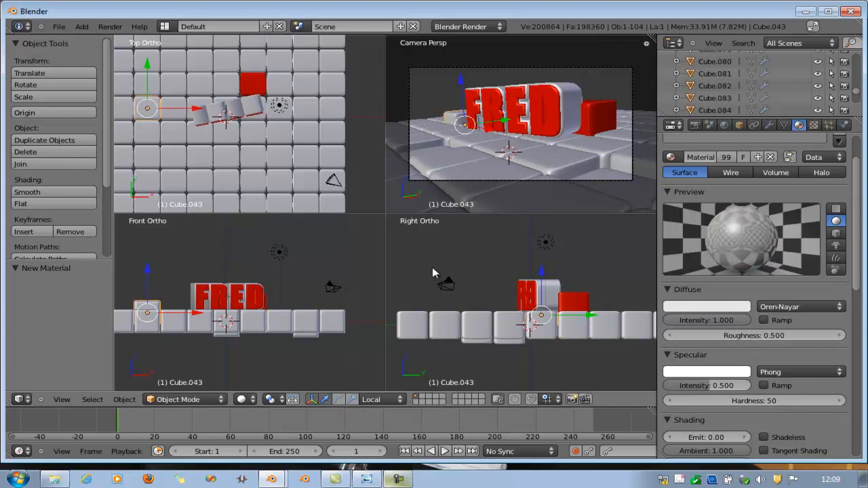
click(671, 157)
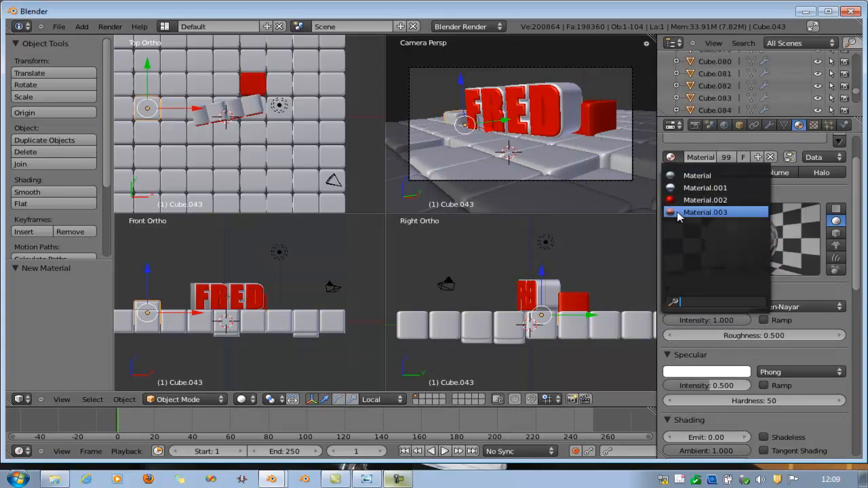
click(679, 213)
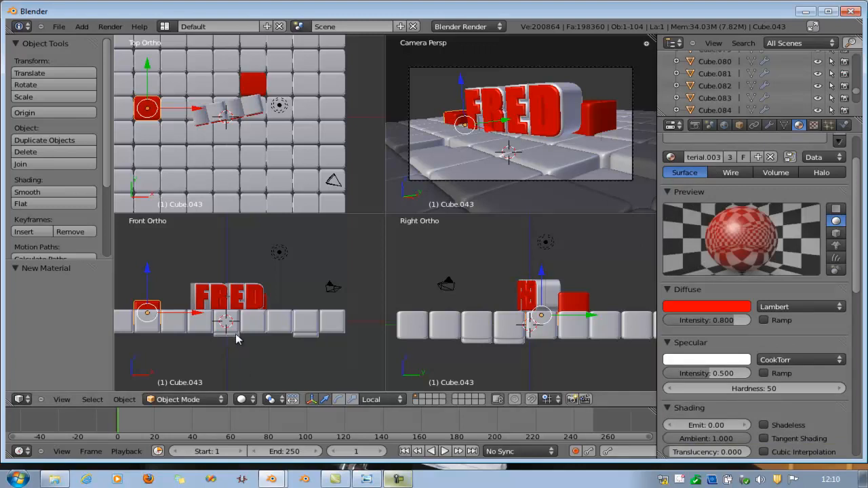
Select the lowered floor cube two rows in front of the text's middle and assign Material.003 to it.
right_click(236, 339)
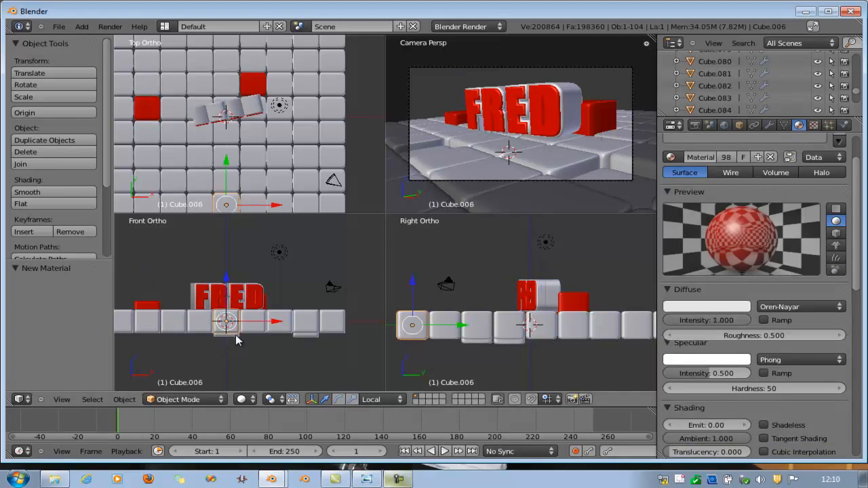
right_click(236, 338)
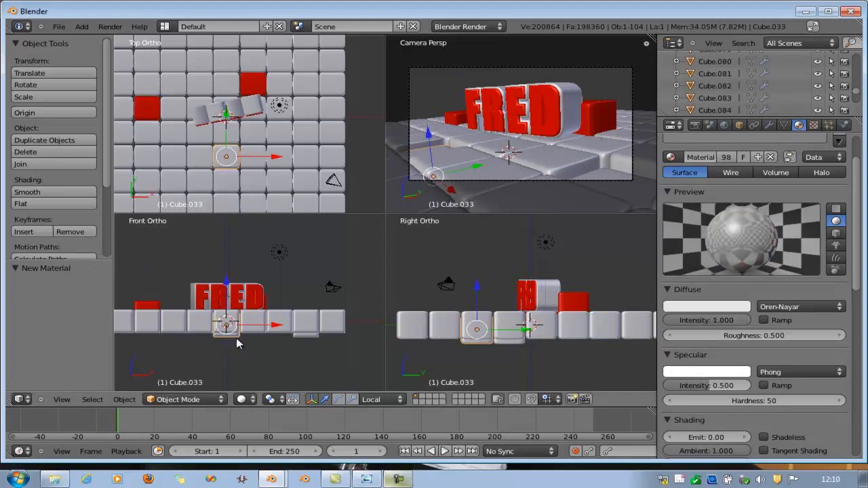
click(669, 158)
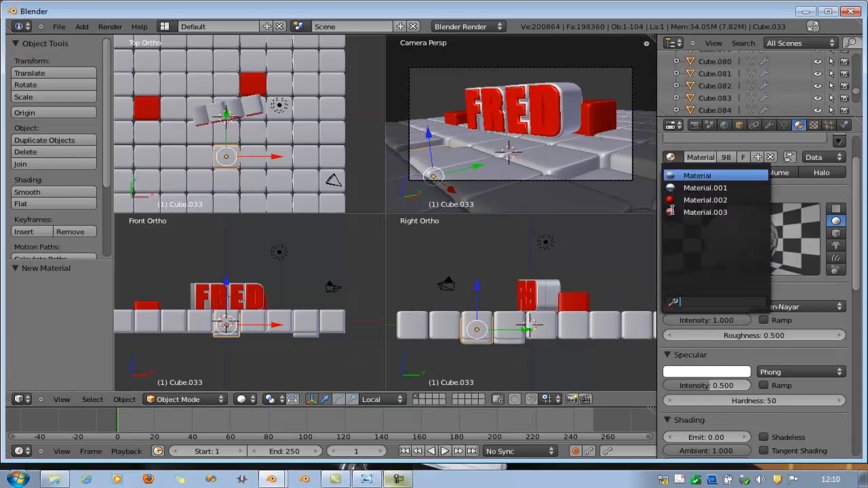
click(672, 213)
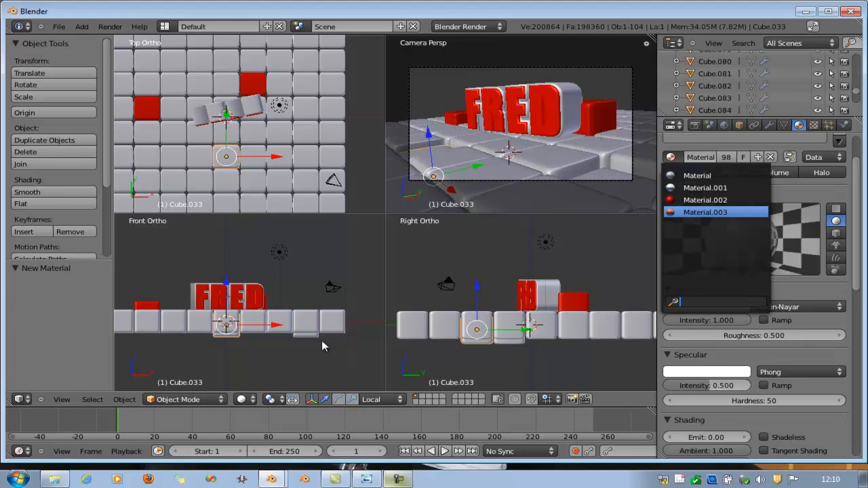
Select the lowered floor cube in front of the text, beyond the letter D, and assign Material.003 to it.
right_click(310, 335)
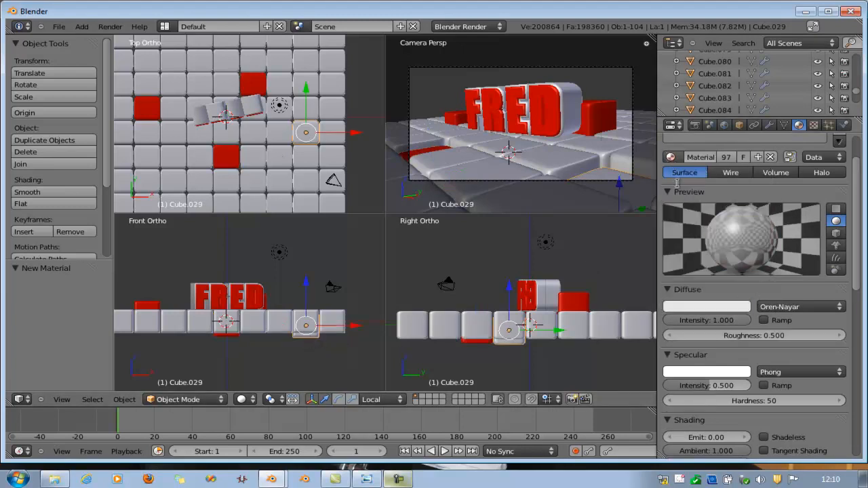
click(672, 157)
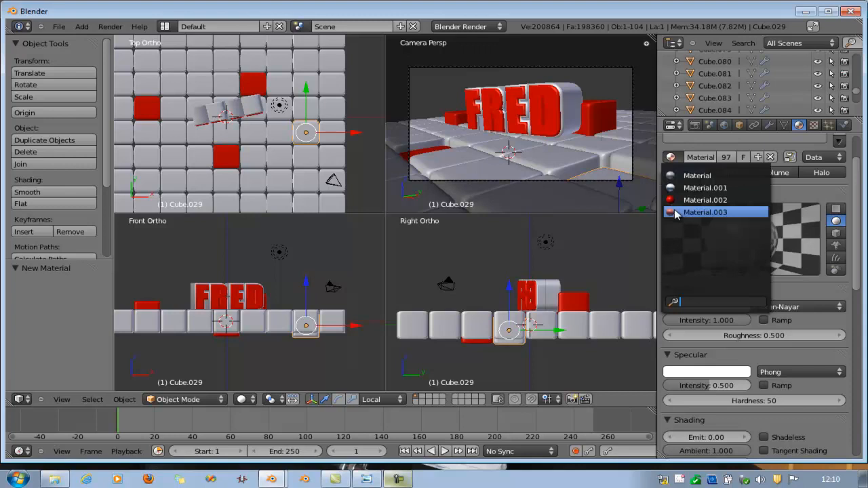
click(676, 213)
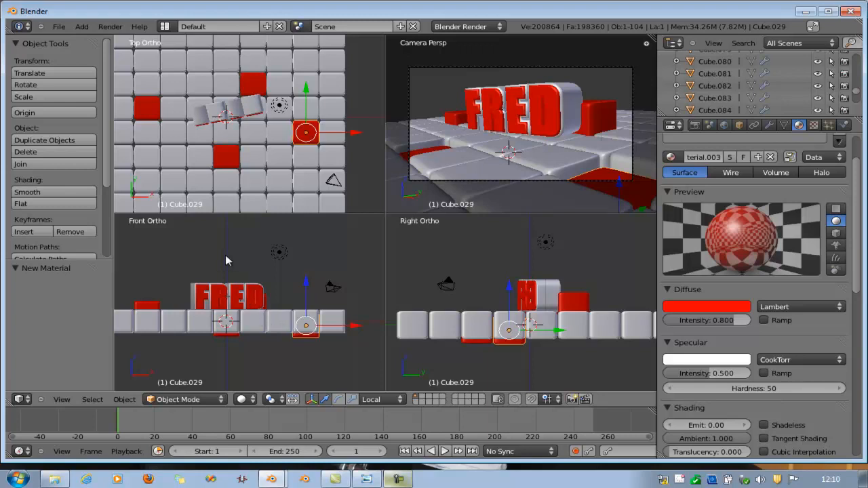
Raise the outermost floor cube left of the F, one row nearer the front, about 1.35 along Z and assign Material.003 to it.
scroll(218, 219, down, 2)
scroll(219, 221, down, 1)
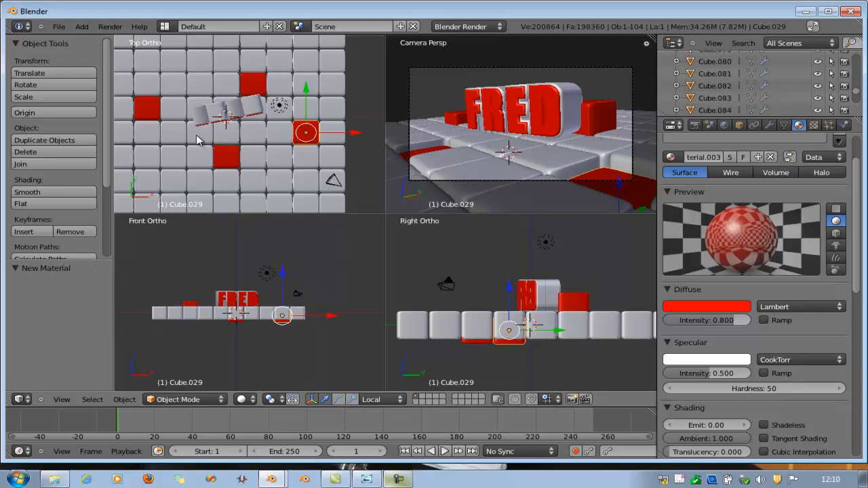
scroll(196, 139, down, 2)
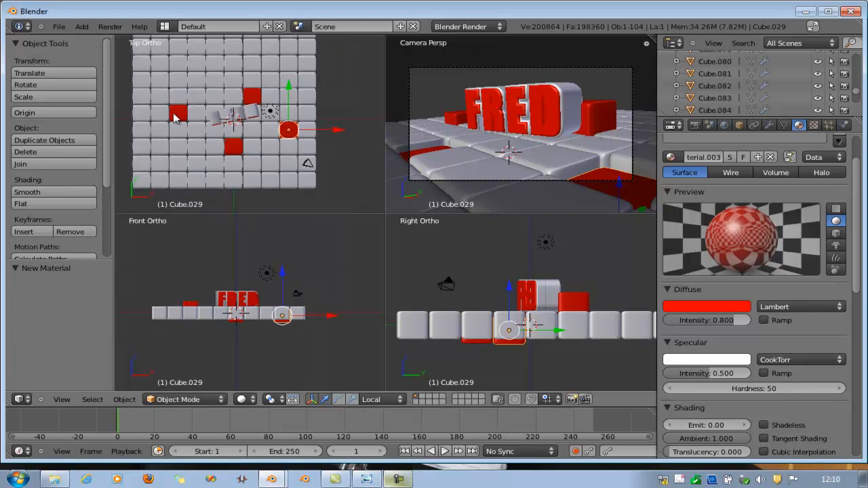
right_click(135, 130)
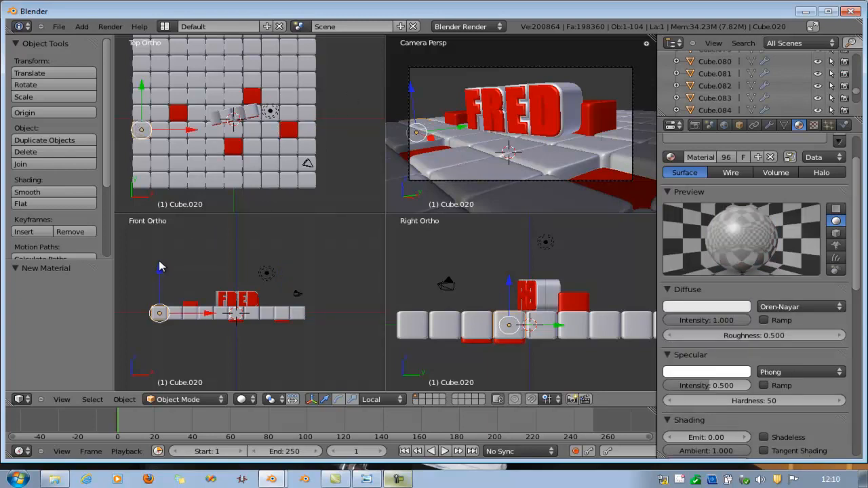
key(g)
key(z)
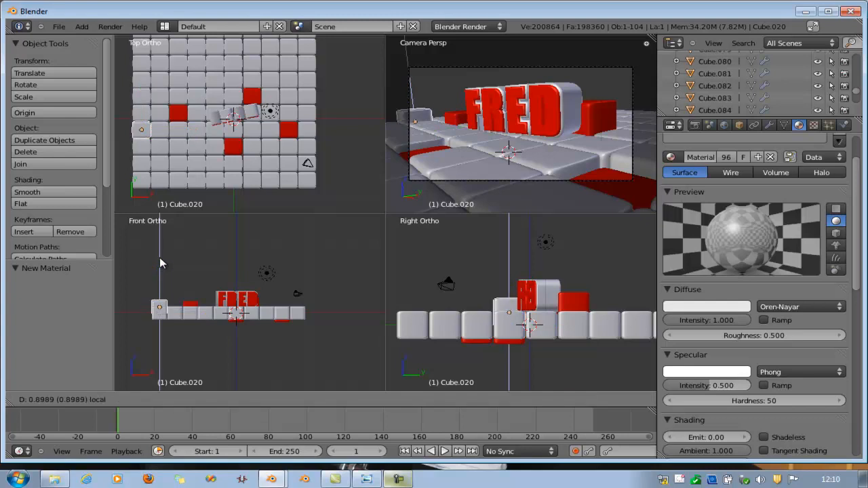
click(159, 258)
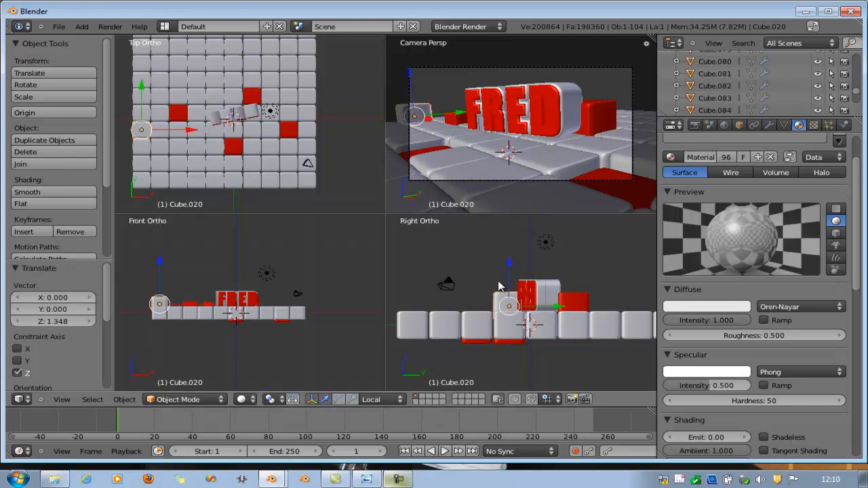
click(671, 158)
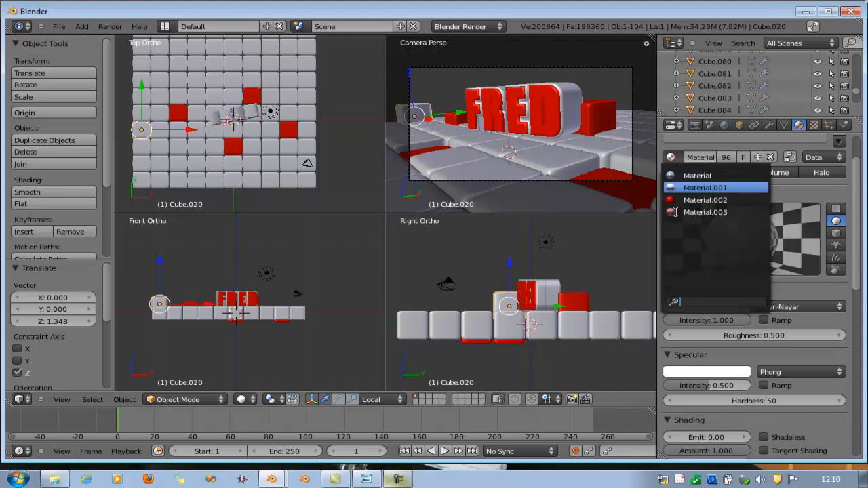
click(680, 215)
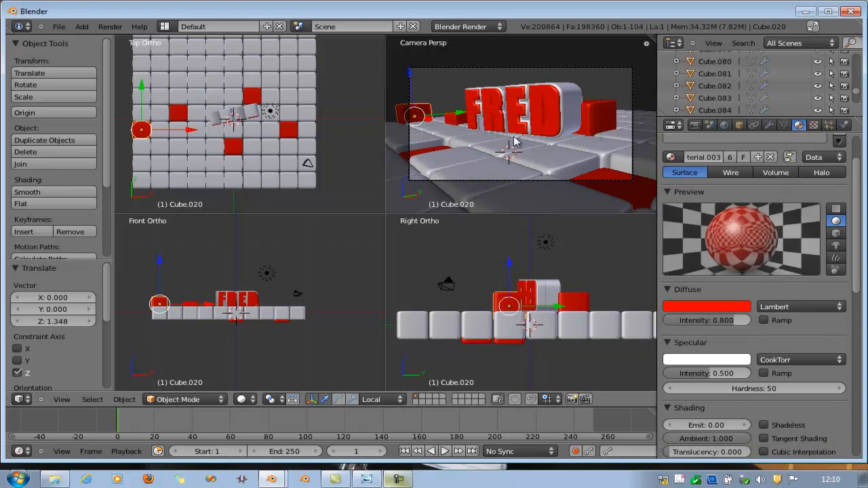
Render the camera view and examine the red accent cubes and the floor reflections up close.
scroll(513, 145, down, 2)
click(695, 126)
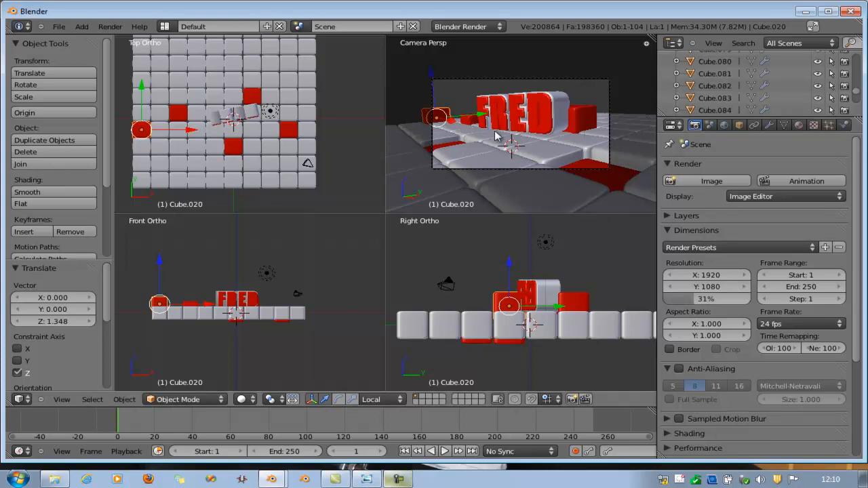
key(F12)
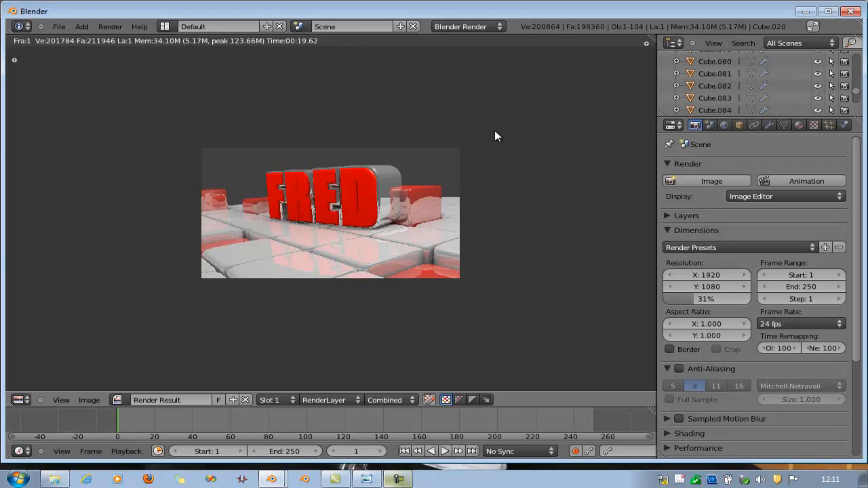
scroll(371, 227, up, 3)
scroll(371, 227, down, 1)
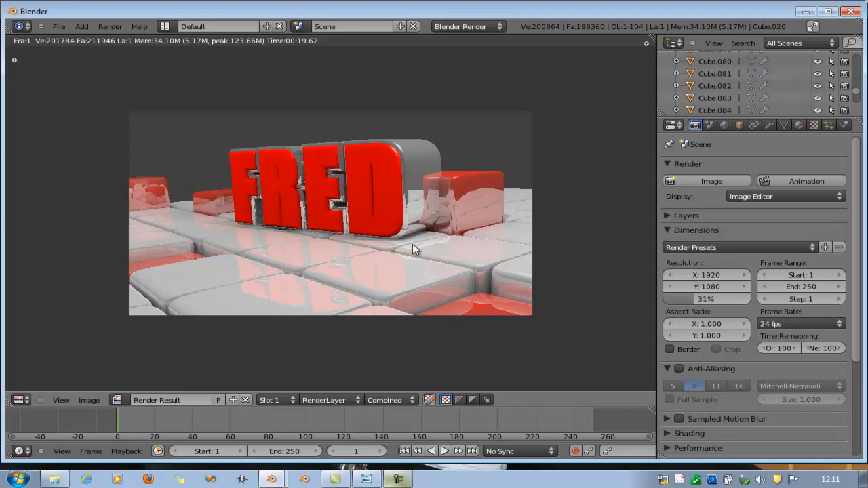
Switch to Windows Photo Viewer to check the background of the fred 1 reference picture, and return to Blender's 3D scene.
click(366, 479)
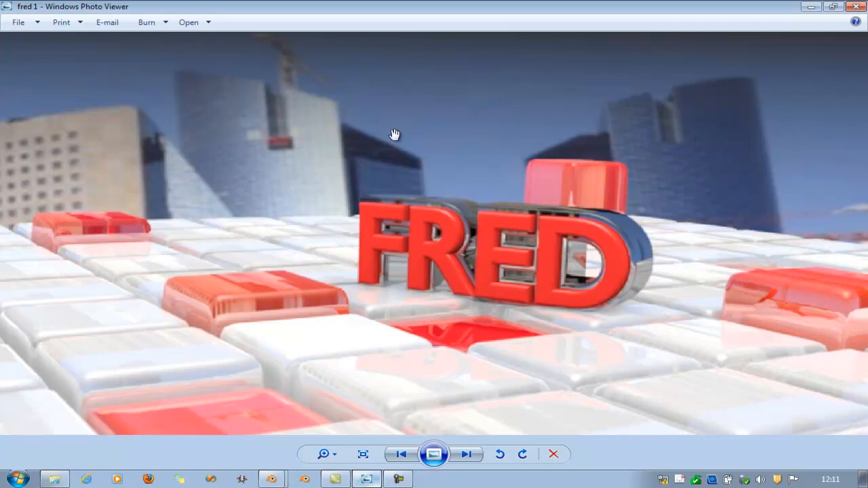
click(813, 7)
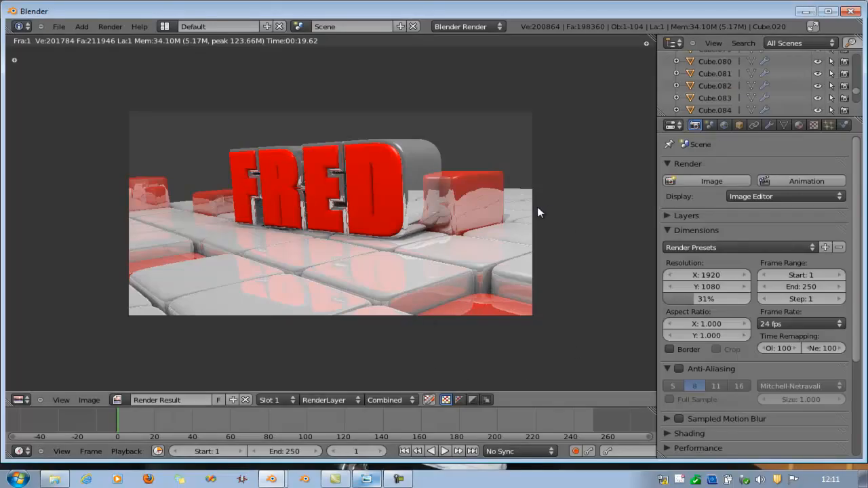
key(Escape)
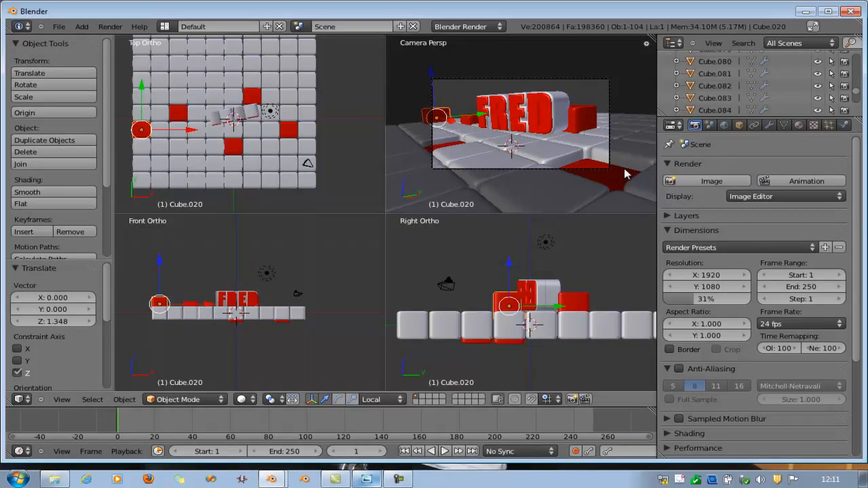
Compare the texture slots of the World with those of Material.003, ending on the World's texture slots.
click(724, 125)
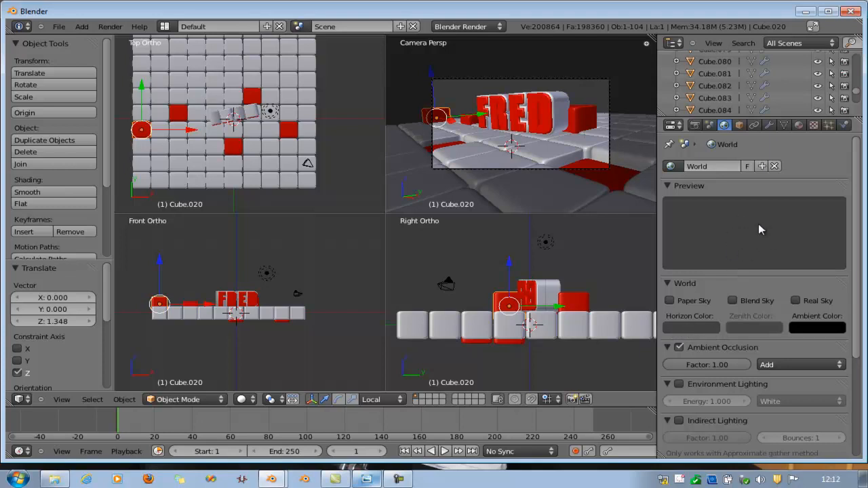
click(814, 125)
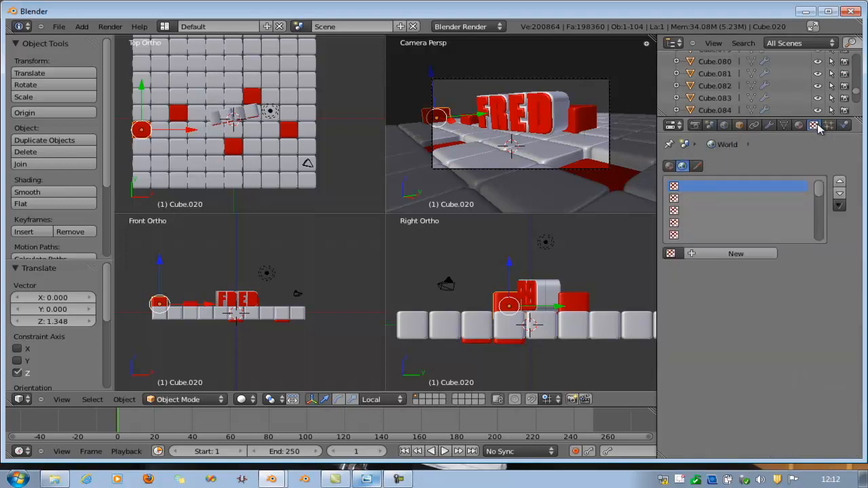
click(800, 125)
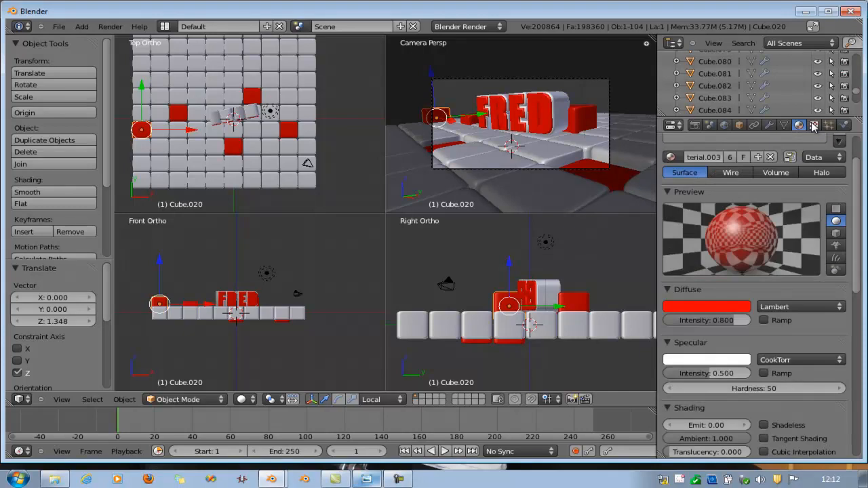
click(814, 126)
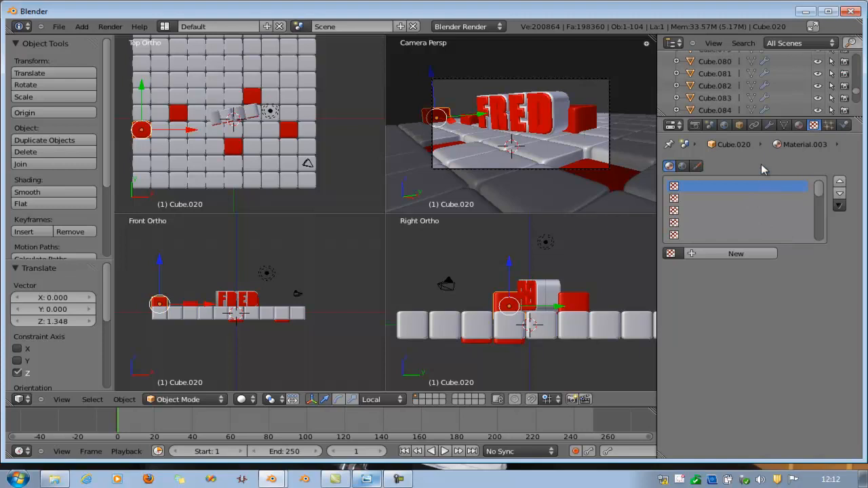
click(724, 126)
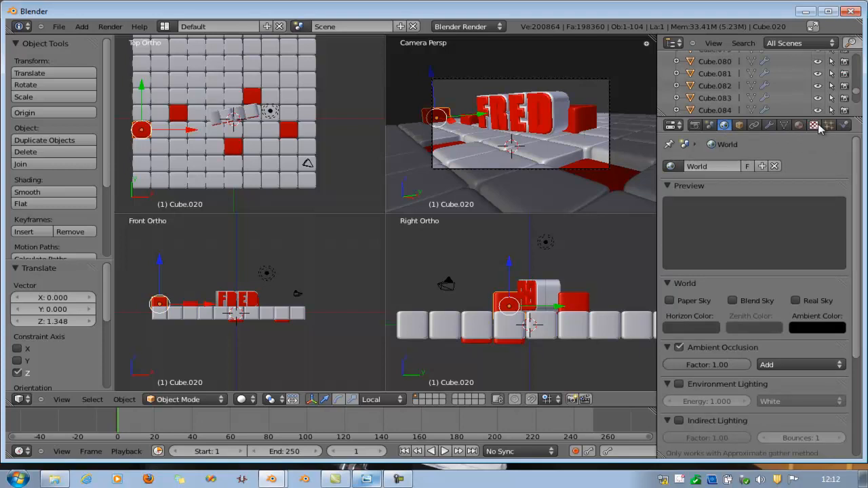
click(815, 126)
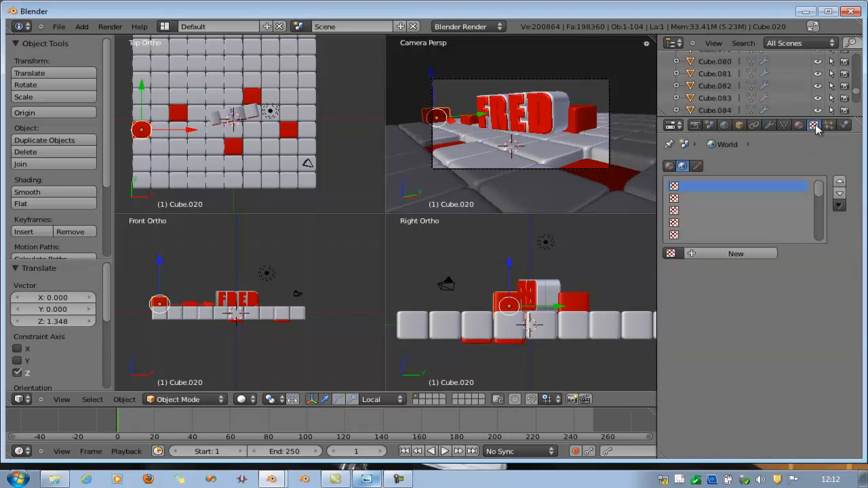
click(669, 167)
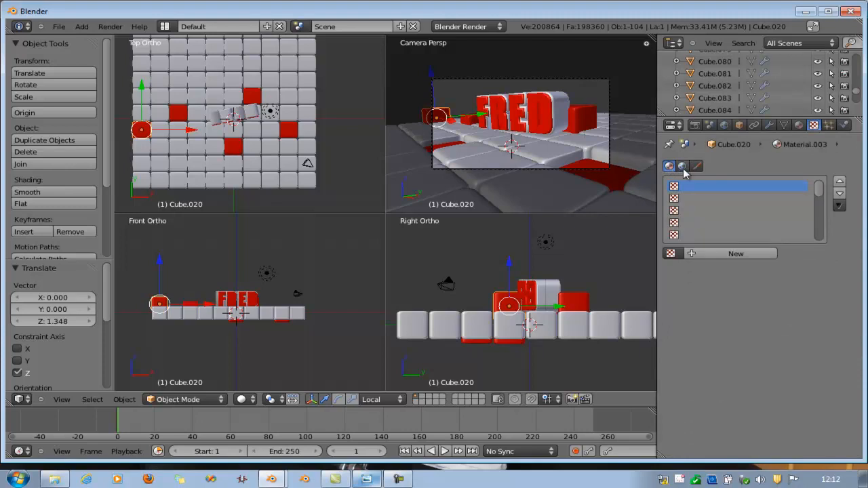
click(683, 167)
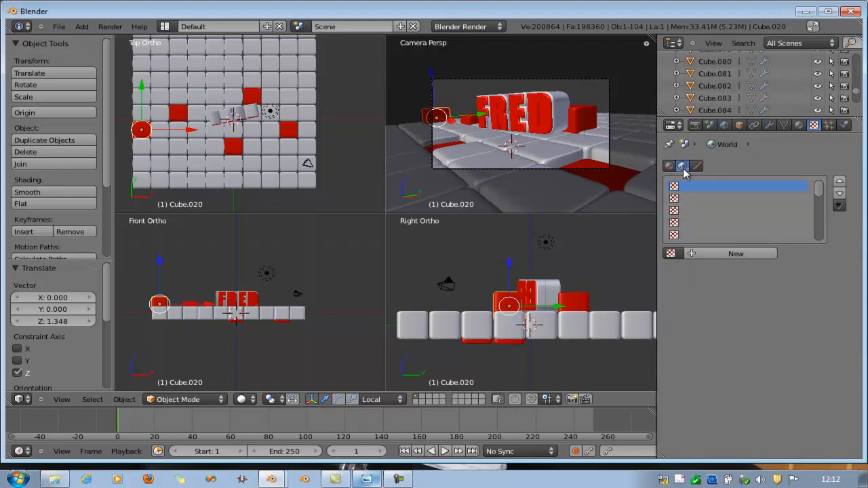
Add a new World texture of type Image or Movie and start opening an image file for it.
click(721, 257)
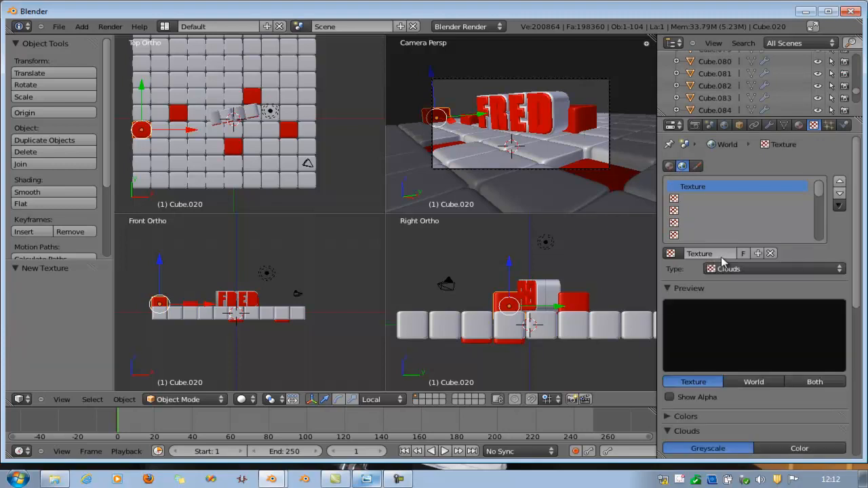
click(761, 266)
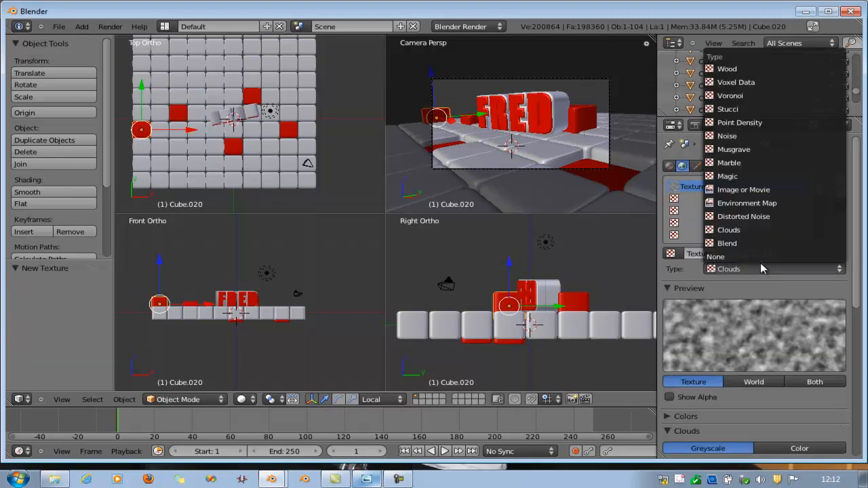
click(760, 190)
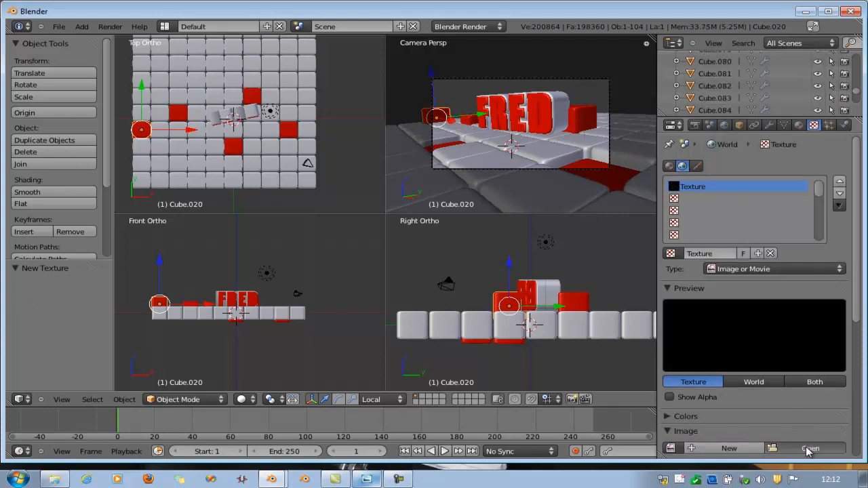
click(806, 447)
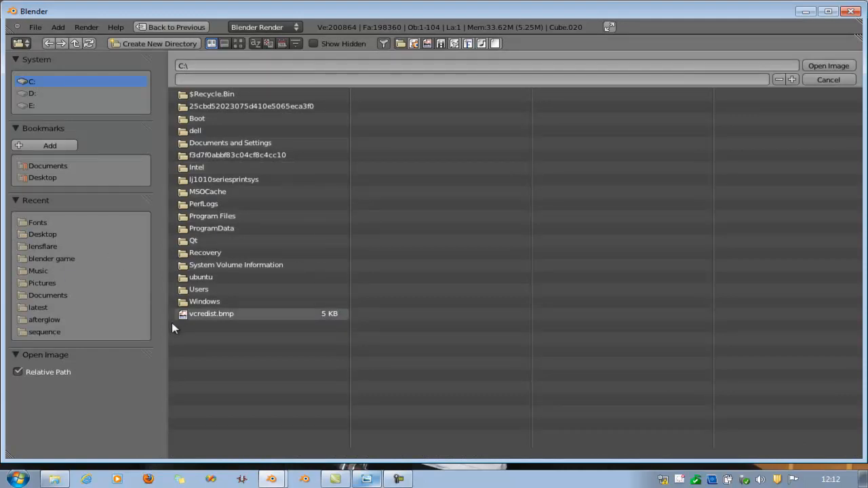
click(192, 289)
click(211, 141)
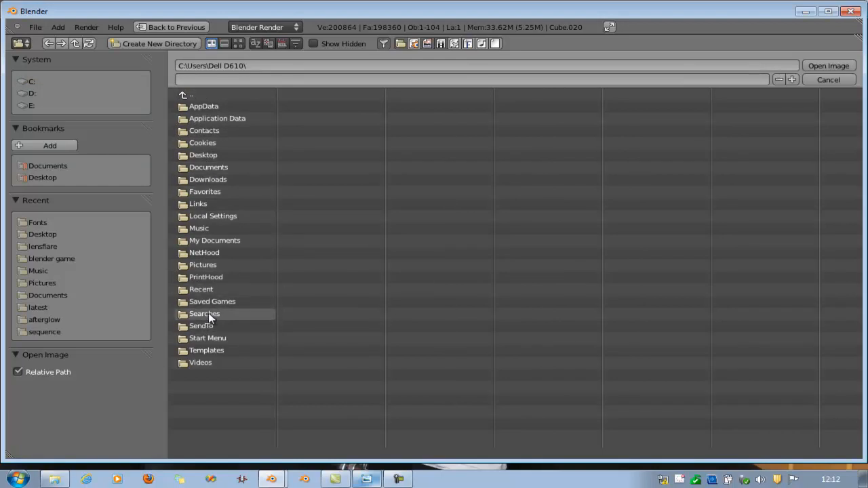
click(204, 266)
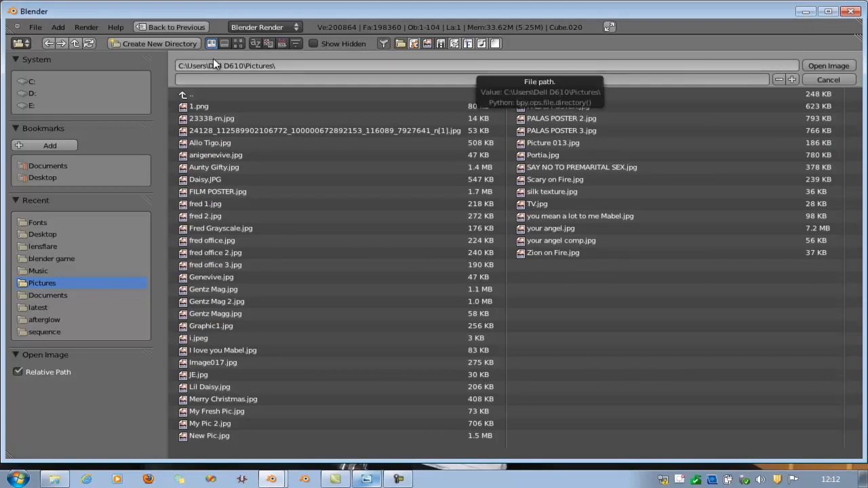
Load C0315716.JPG from the Desktop folder Graphics\Graphics\BackGrounds\Architecture into the World texture, browsing the images as thumbnails.
click(39, 176)
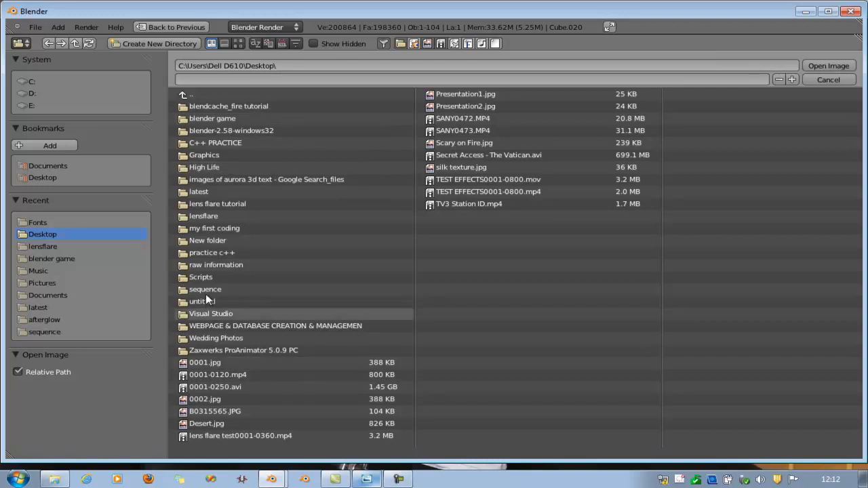
click(211, 156)
click(212, 105)
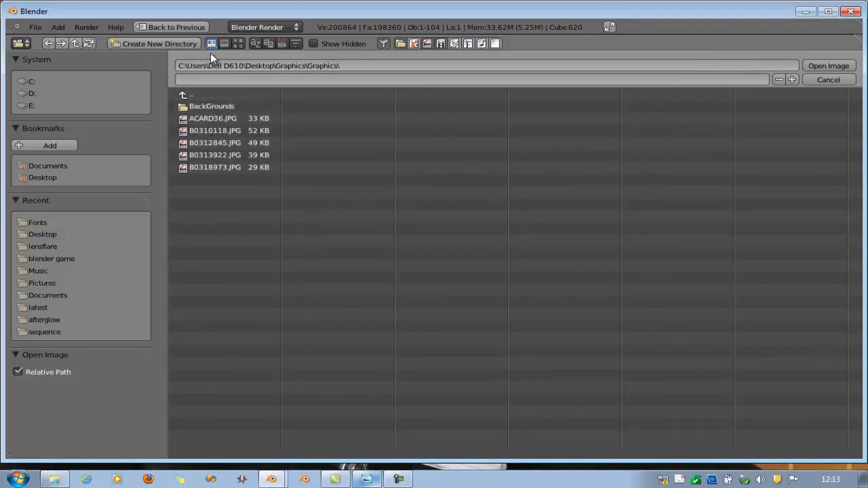
click(240, 43)
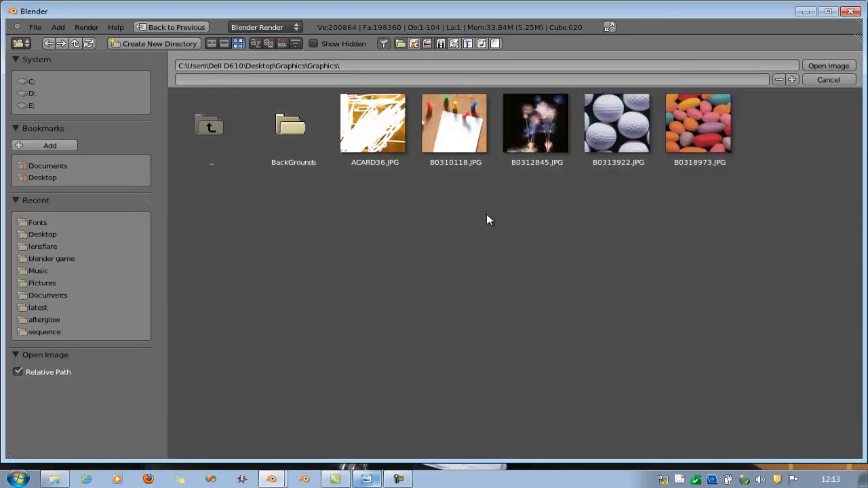
click(292, 128)
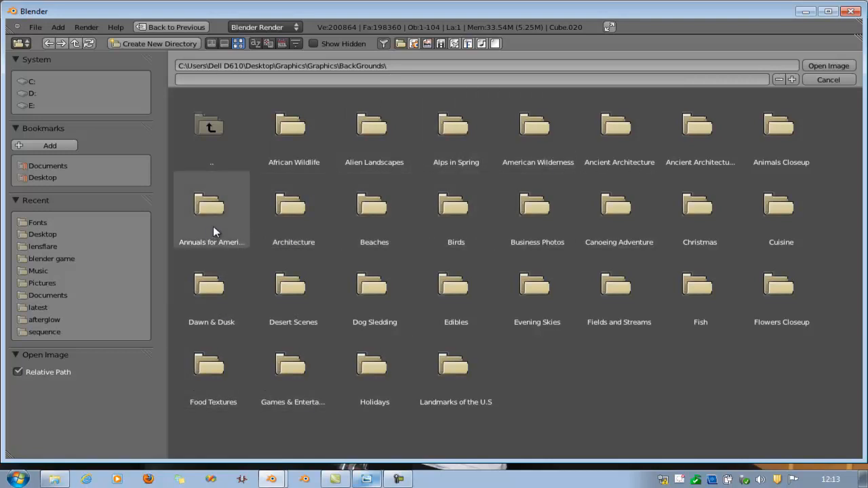
click(311, 226)
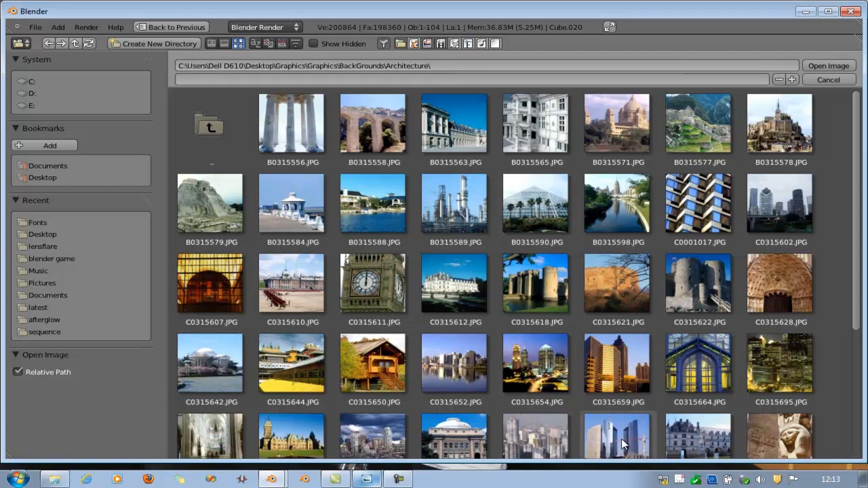
scroll(624, 444, down, 1)
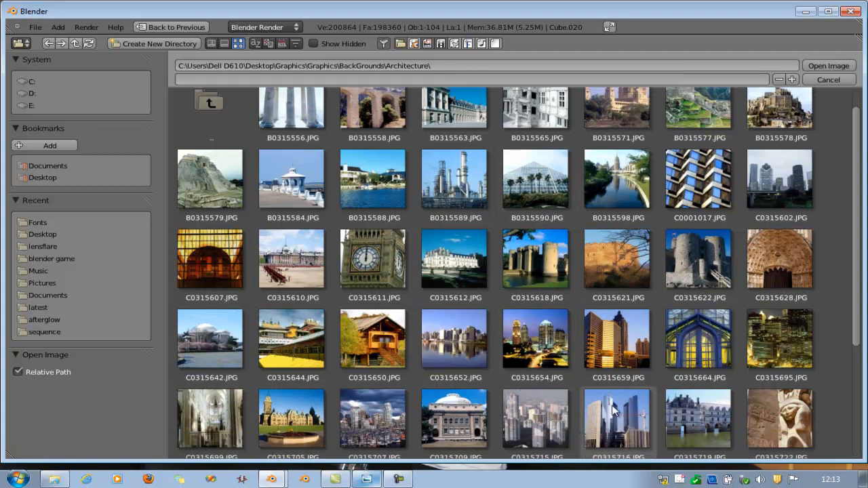
click(611, 407)
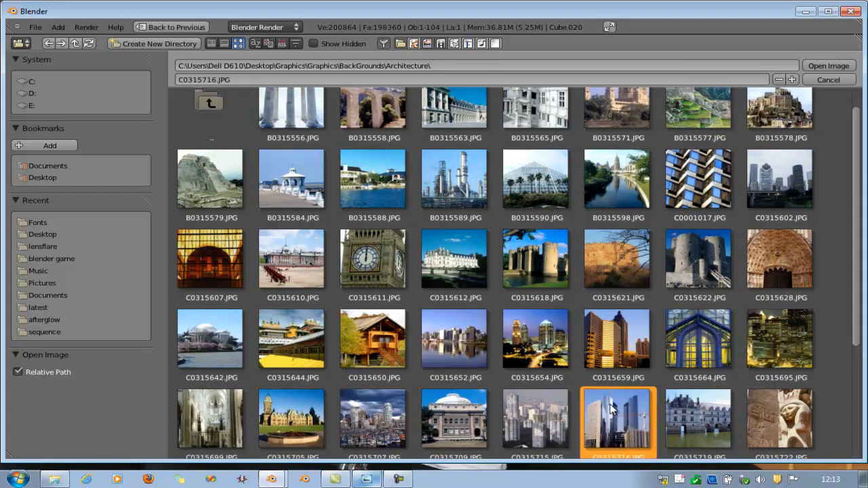
click(827, 66)
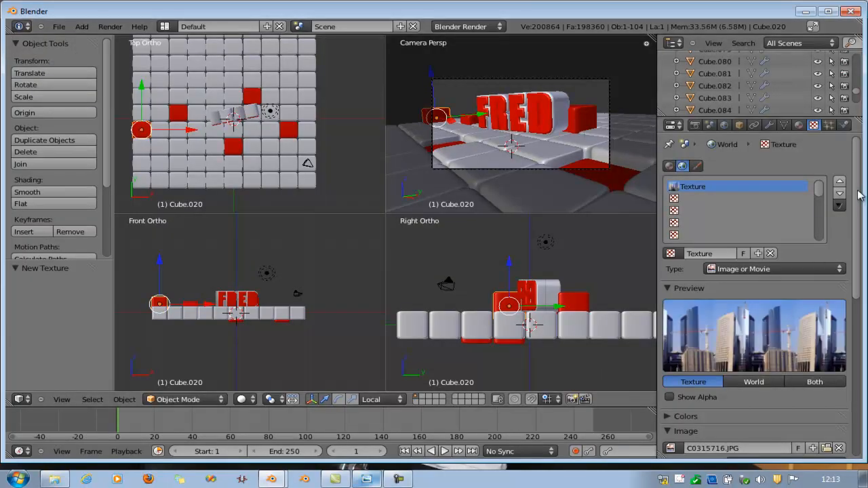
Make the World's image texture influence Horizon instead of Blend.
drag(856, 198, 859, 366)
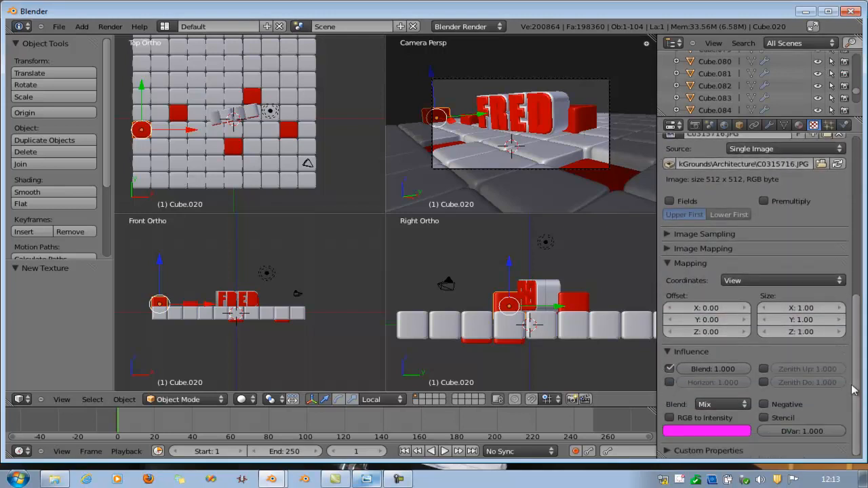
click(671, 383)
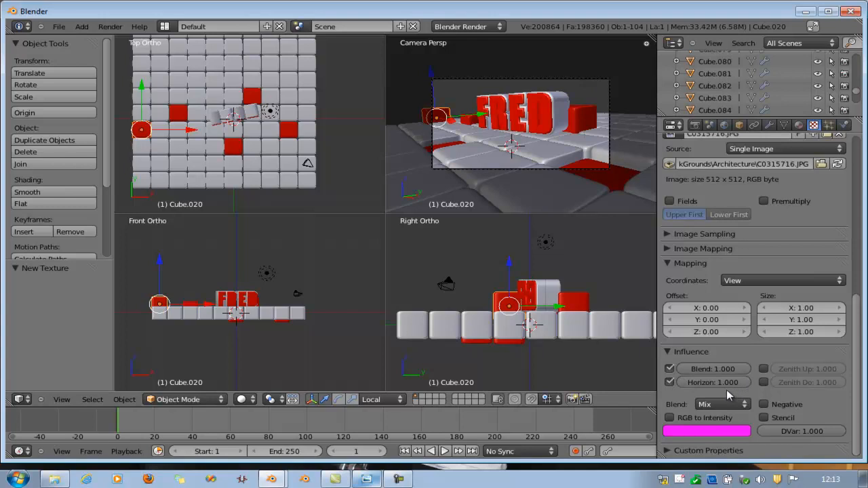
click(670, 370)
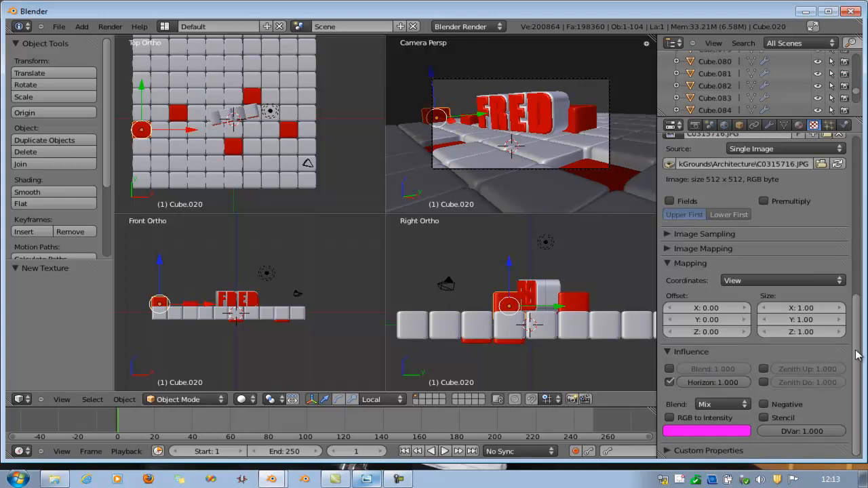
Enable Paper Sky in the World settings and render the scene from the camera.
scroll(846, 191, up, 10)
click(724, 125)
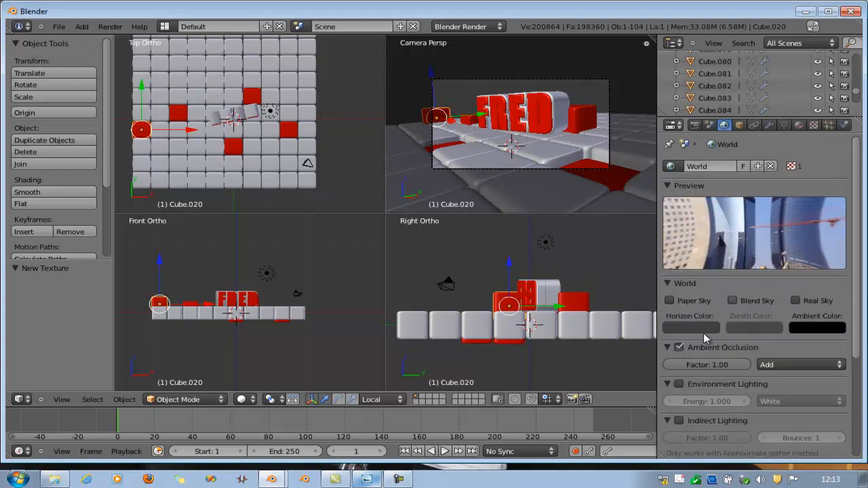
click(670, 303)
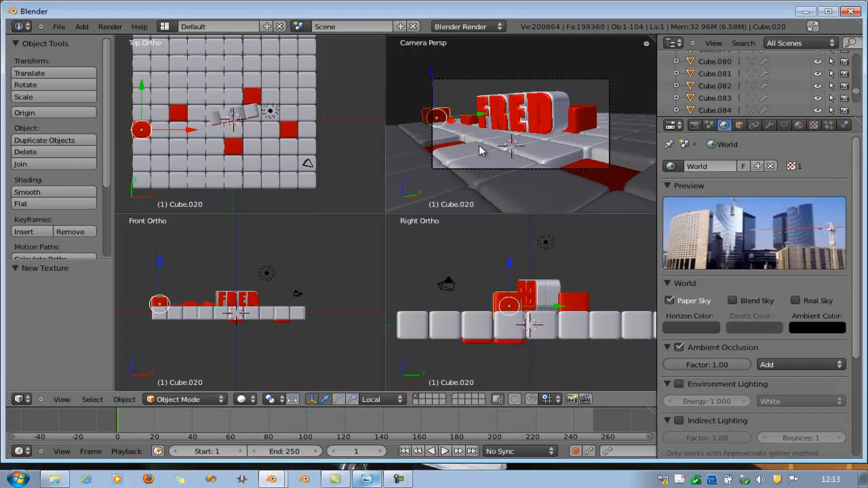
key(F12)
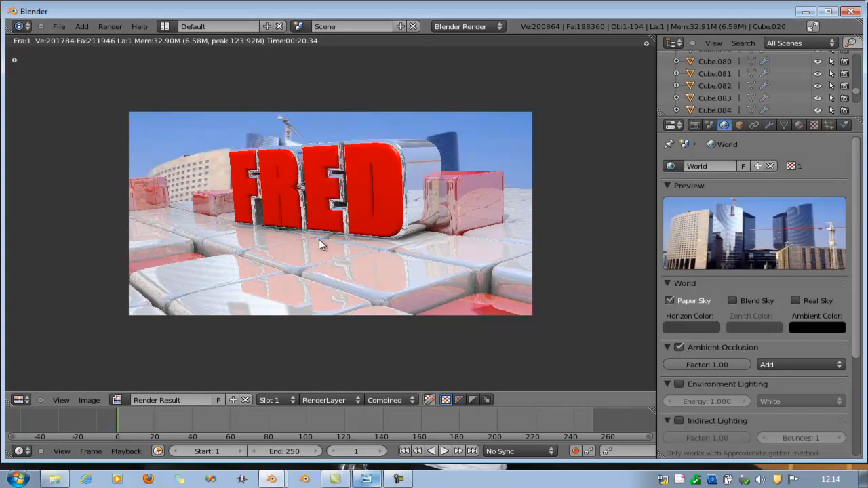
Compare the render with the fred 1 reference picture in Windows Photo Viewer, then return to Blender and inspect the rendered FRED text up close.
click(368, 480)
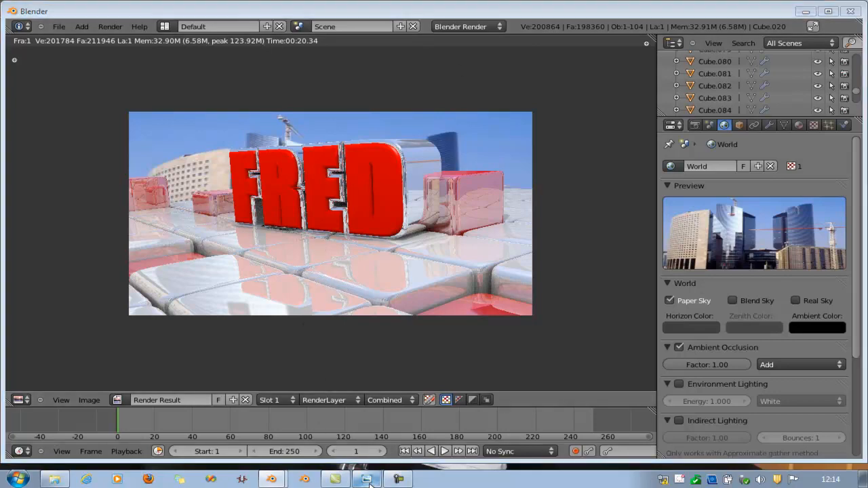
click(811, 7)
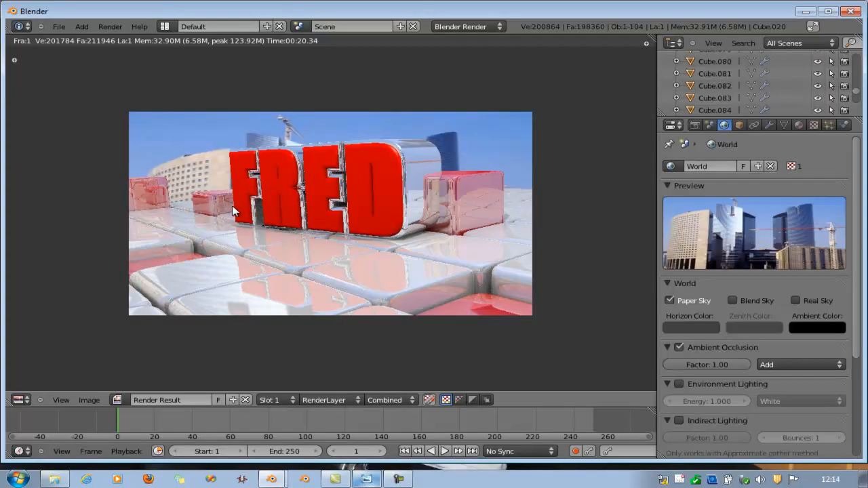
scroll(235, 212, up, 3)
scroll(232, 208, down, 1)
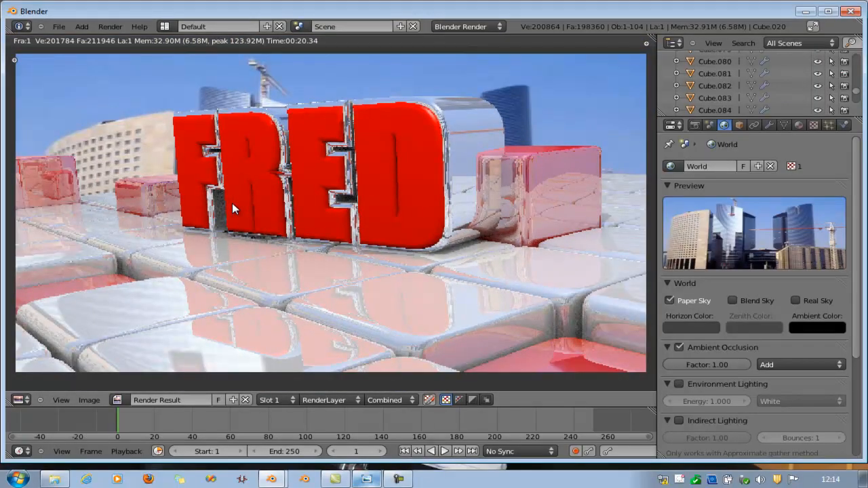
scroll(232, 203, down, 1)
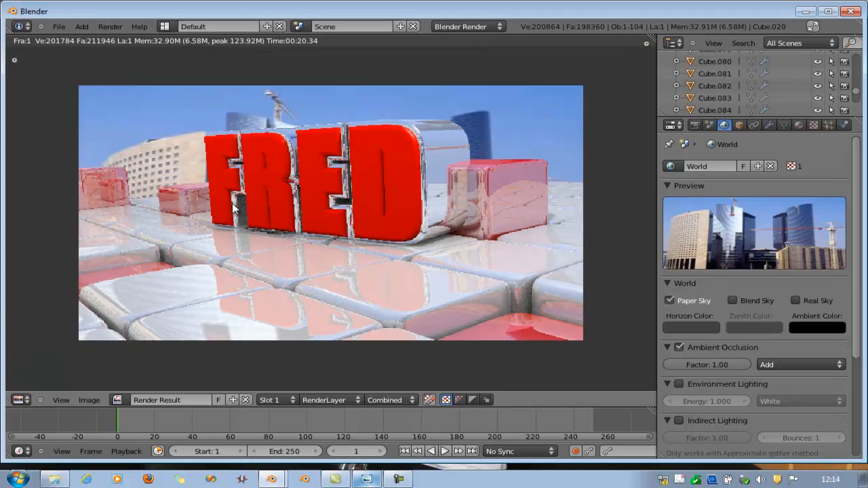
scroll(233, 204, down, 1)
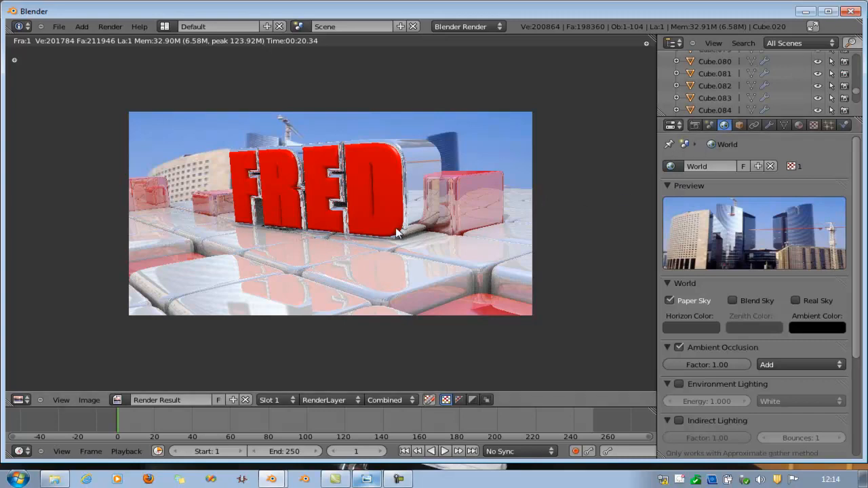
Set the render resolution scale to 100%, enable Anti-Aliasing with 16 samples, and start rendering the final image.
click(695, 125)
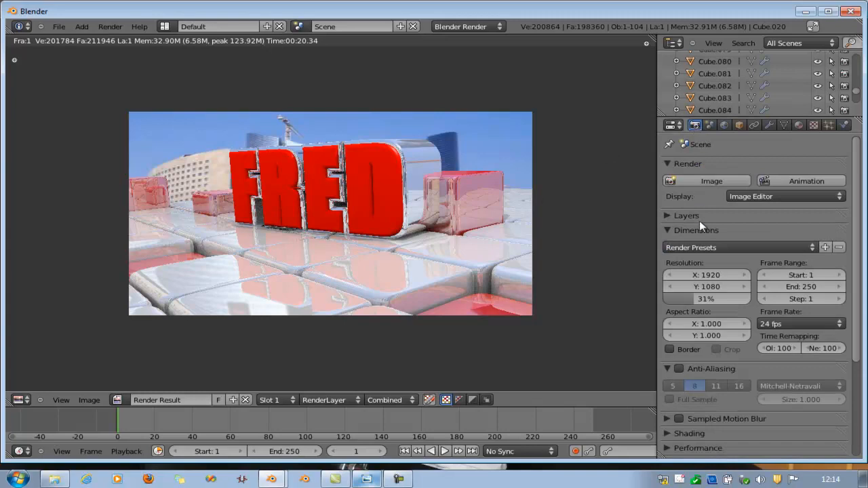
drag(692, 299, 762, 305)
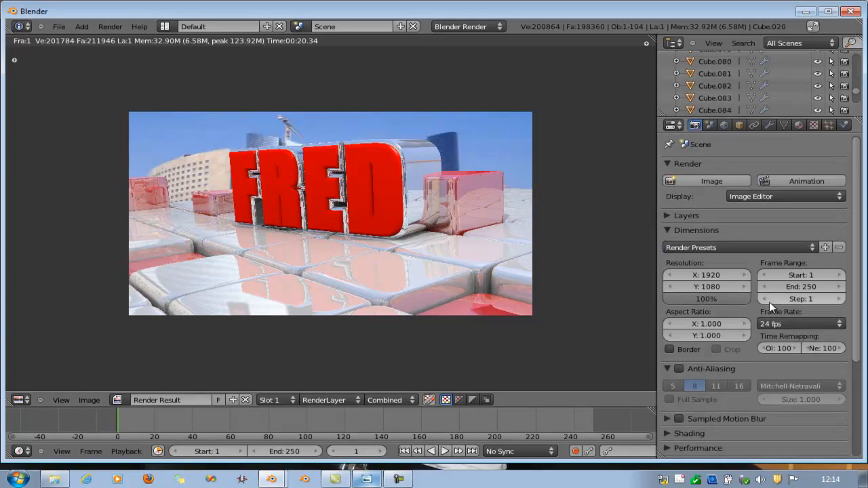
click(679, 368)
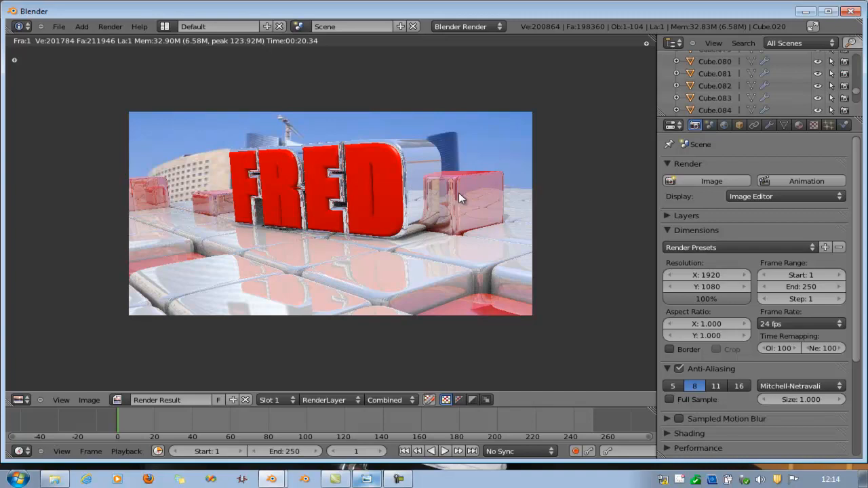
click(744, 388)
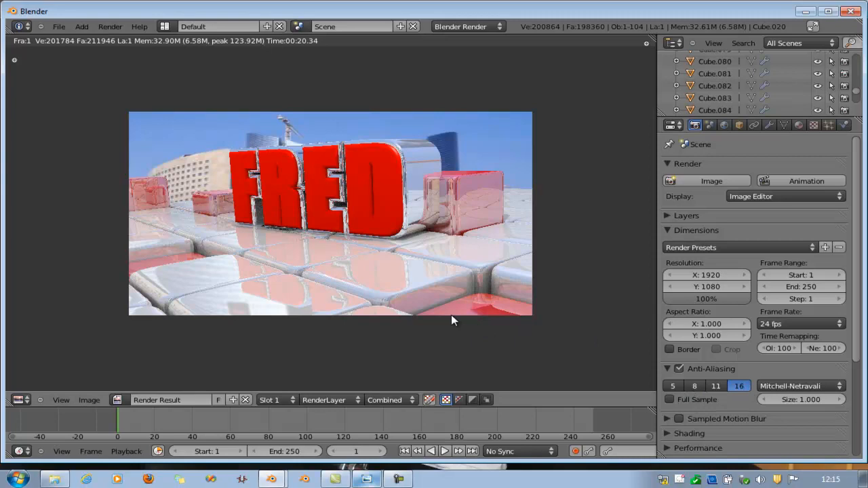
key(F12)
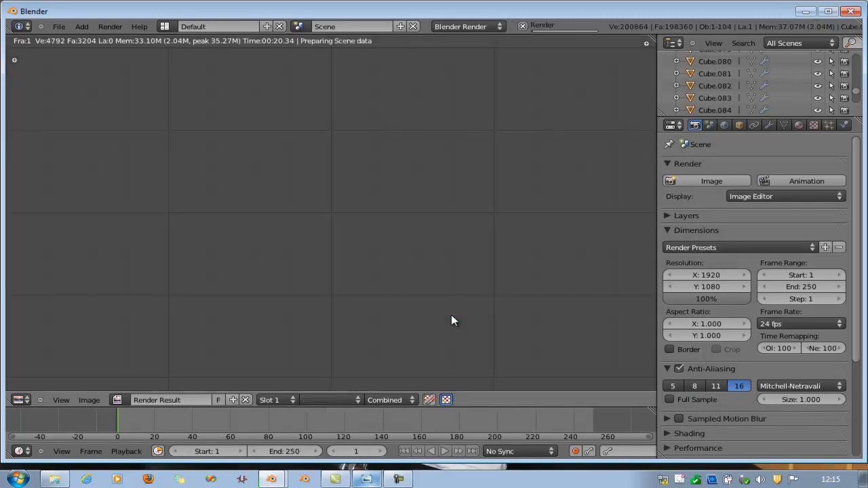